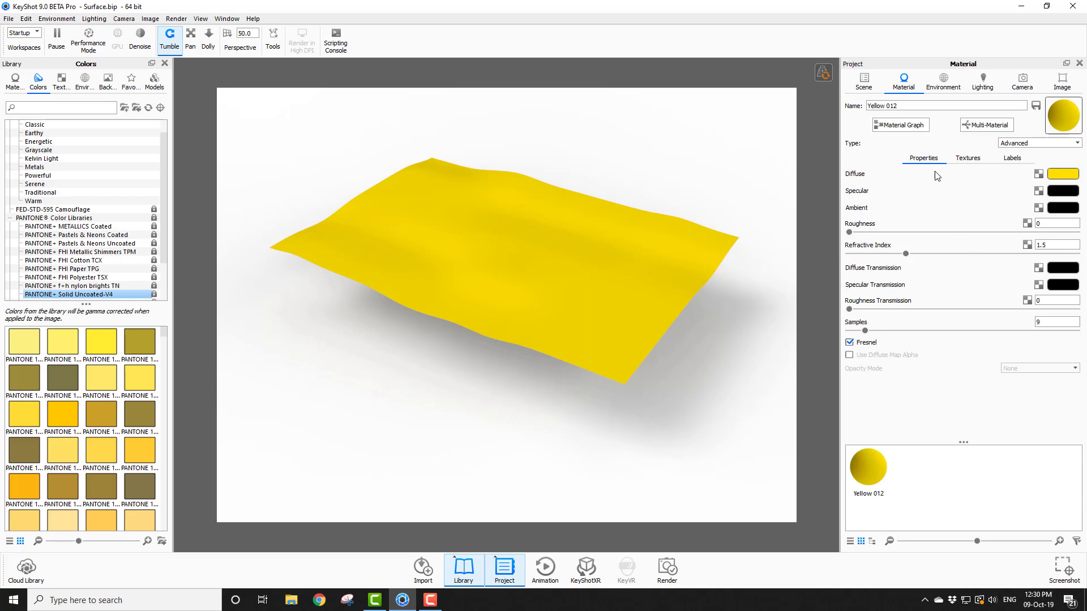
Step: Add a Fuzz geometry node in the Yellow 012 material graph and connect it to the material's Geometry input
left_click(911, 126)
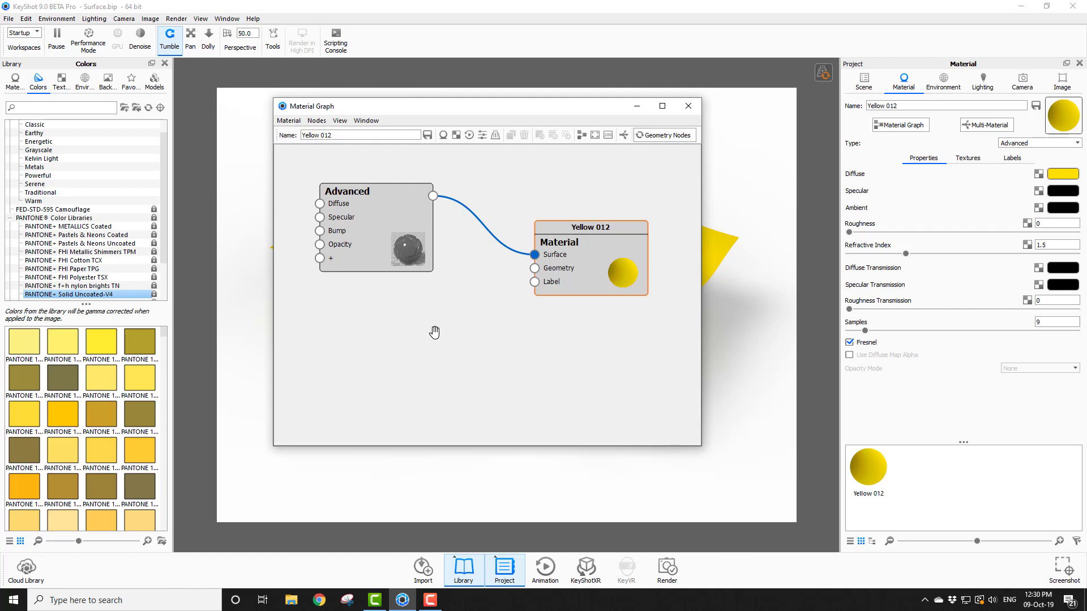
right_click(459, 316)
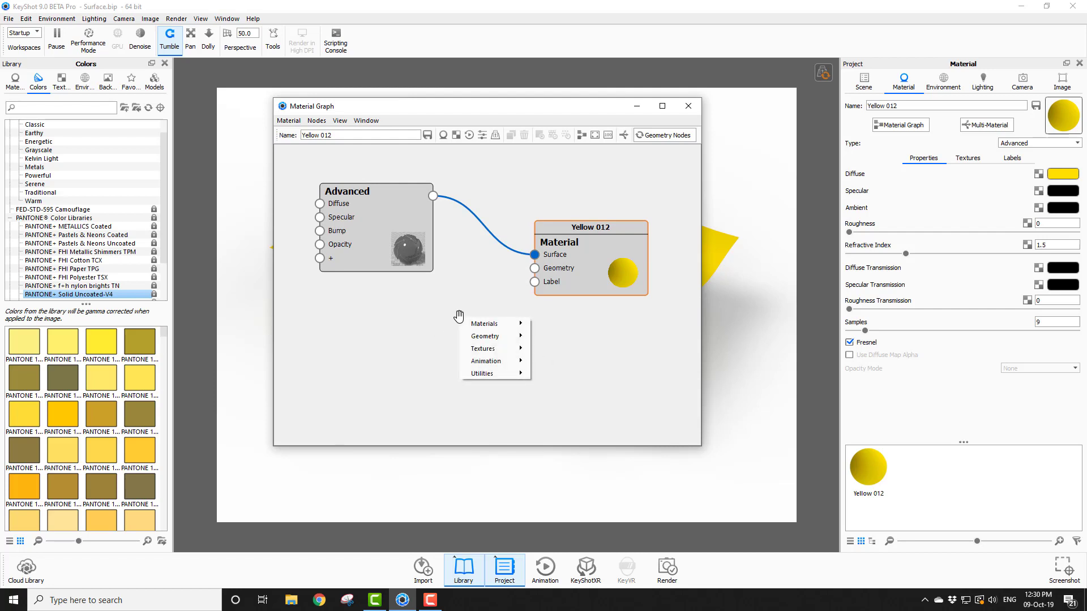
mouse_move(478, 340)
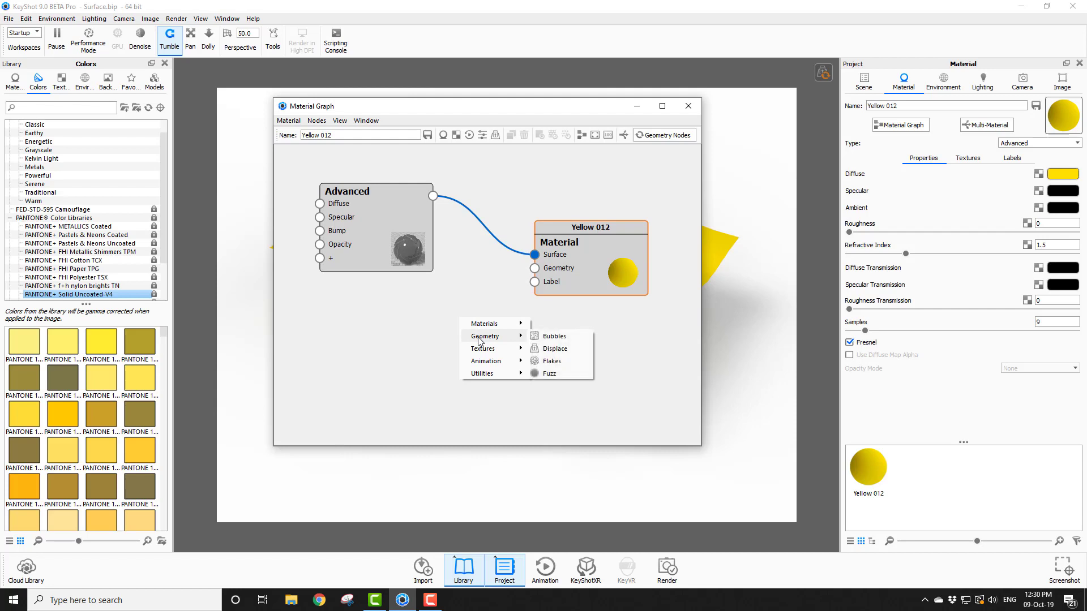
left_click(549, 373)
left_click_drag(520, 328, 436, 328)
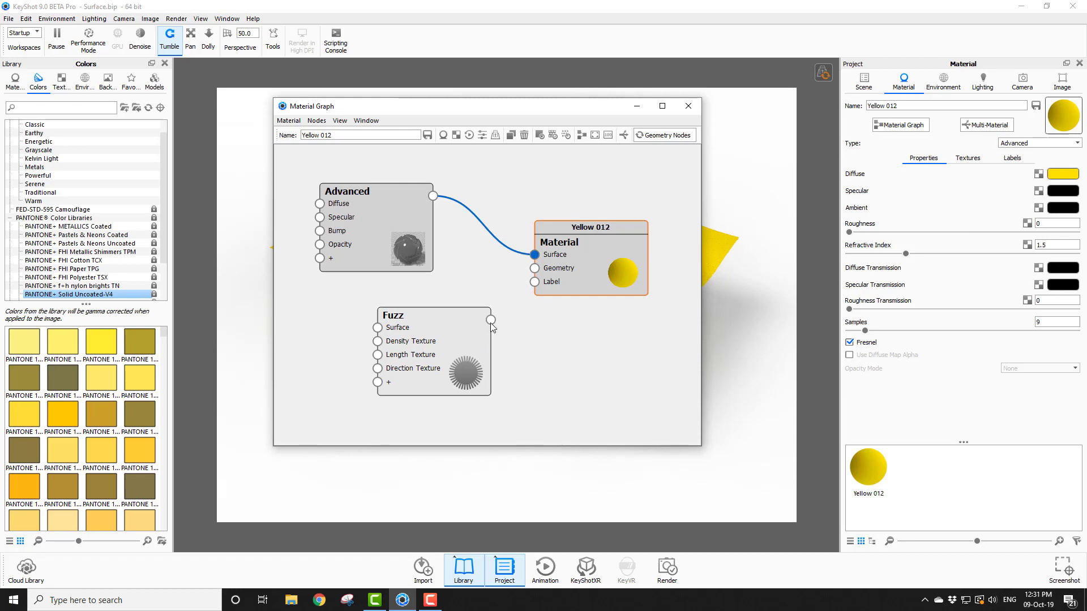
left_click_drag(491, 321, 535, 269)
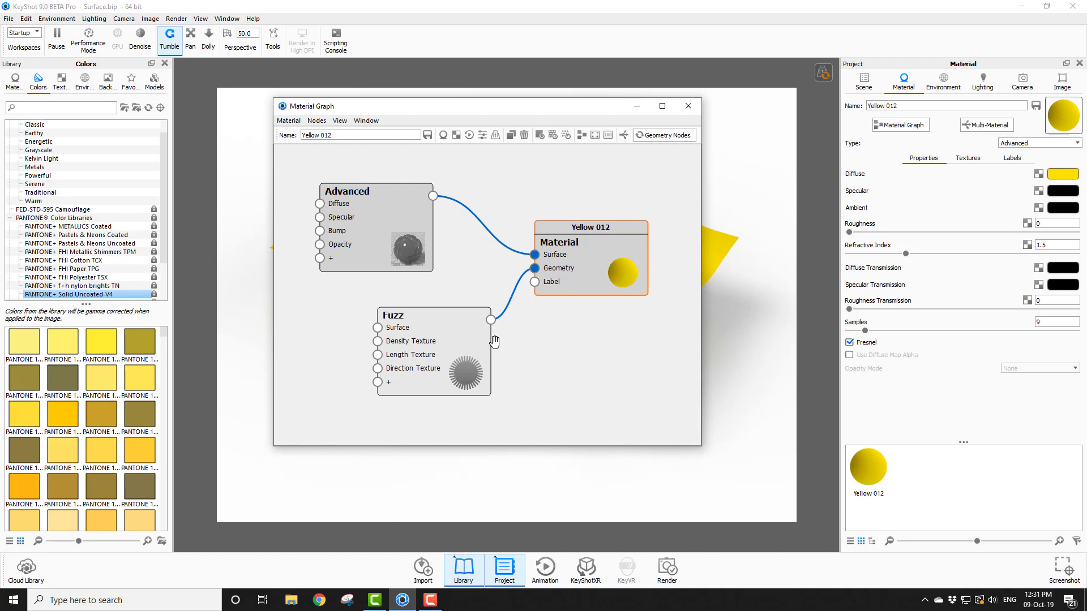
Step: Show the Fuzz node's properties and execute the geometry nodes to generate fuzz on the surface
left_click(454, 337)
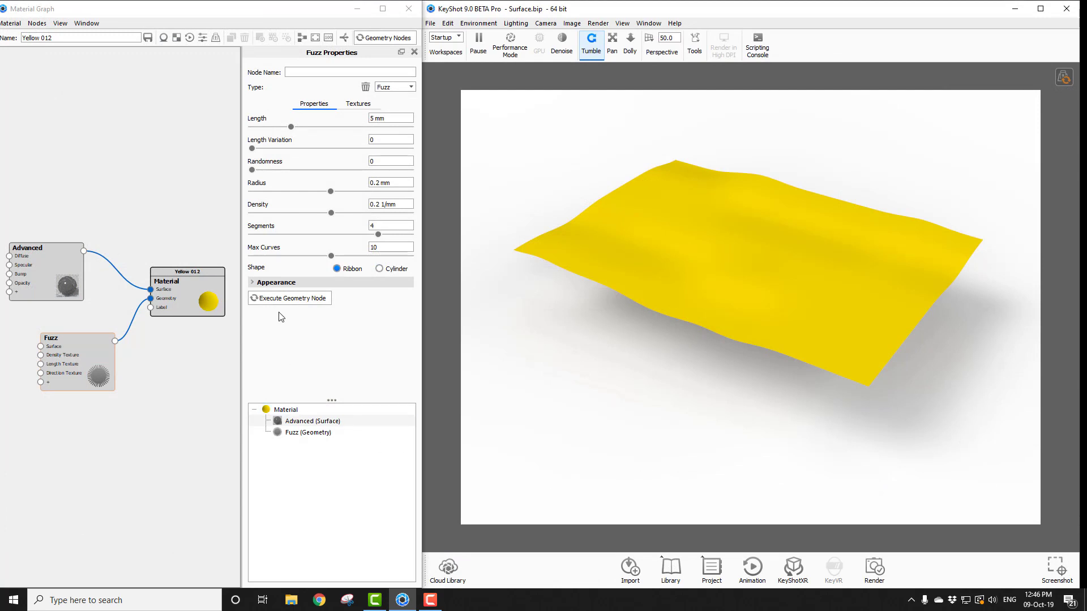
left_click(1063, 78)
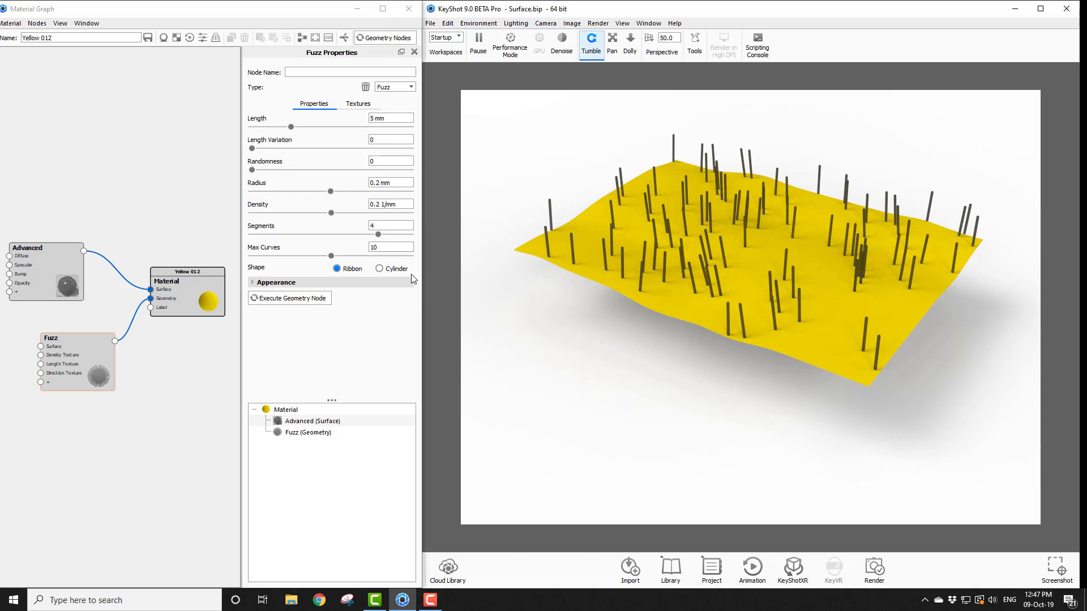
Step: Try a negative fuzz length of -5 mm and regenerate the geometry on the surface
left_click(374, 118)
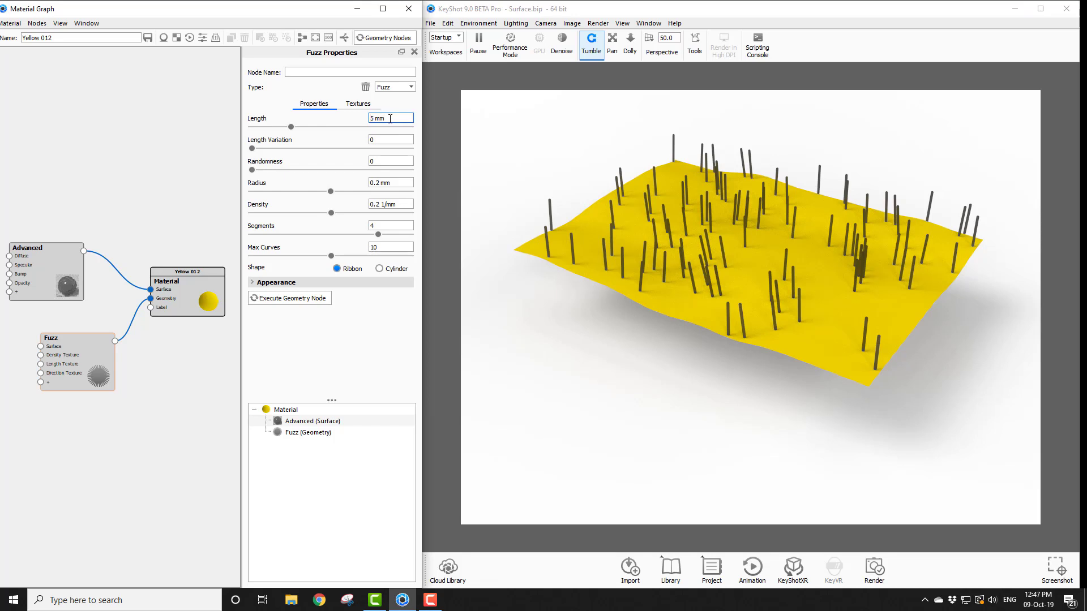
type("-")
left_click(292, 300)
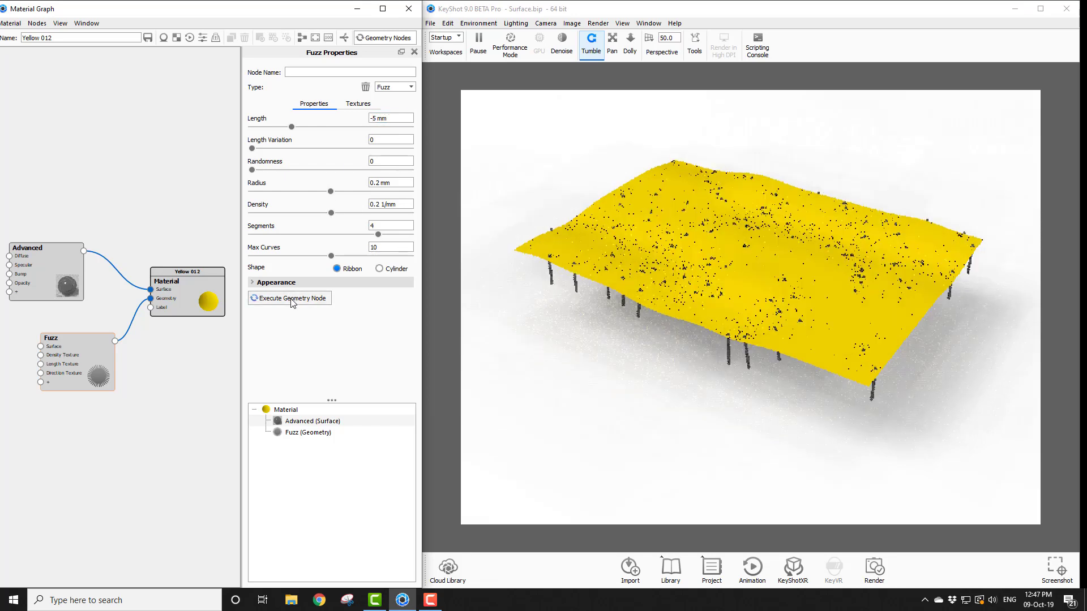
left_click(608, 374)
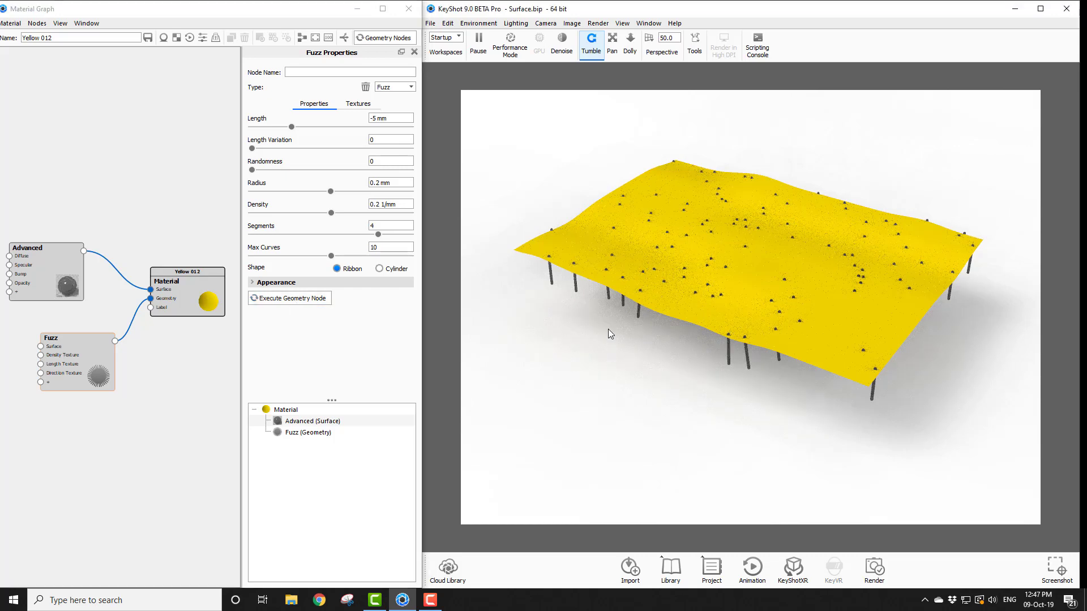
left_click_drag(608, 334, 606, 312)
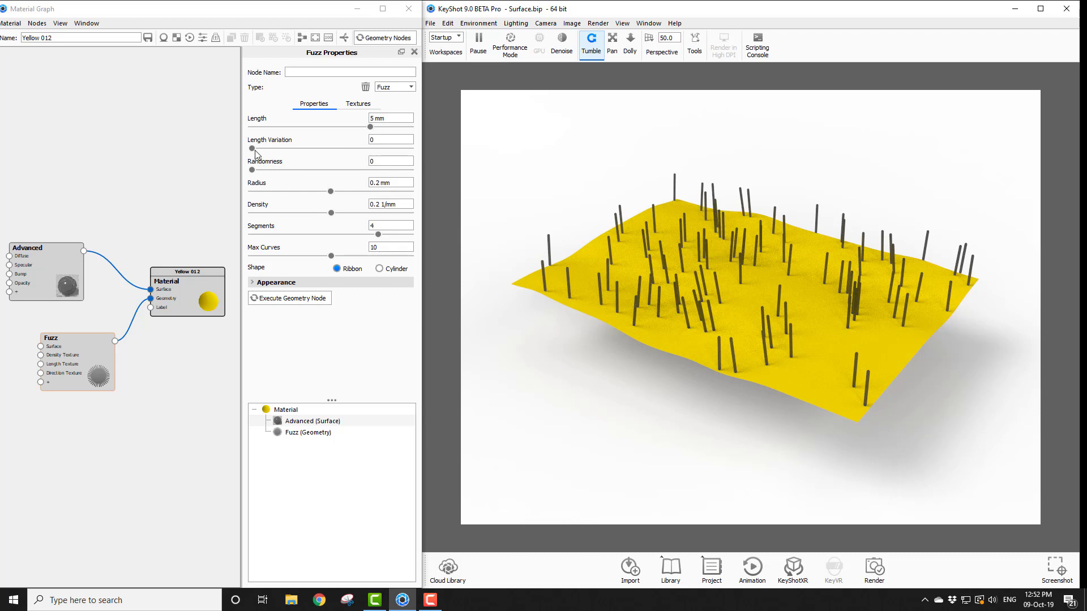
Step: Set the fuzz's length variation to 1 and execute the geometry node
double_click(380, 139)
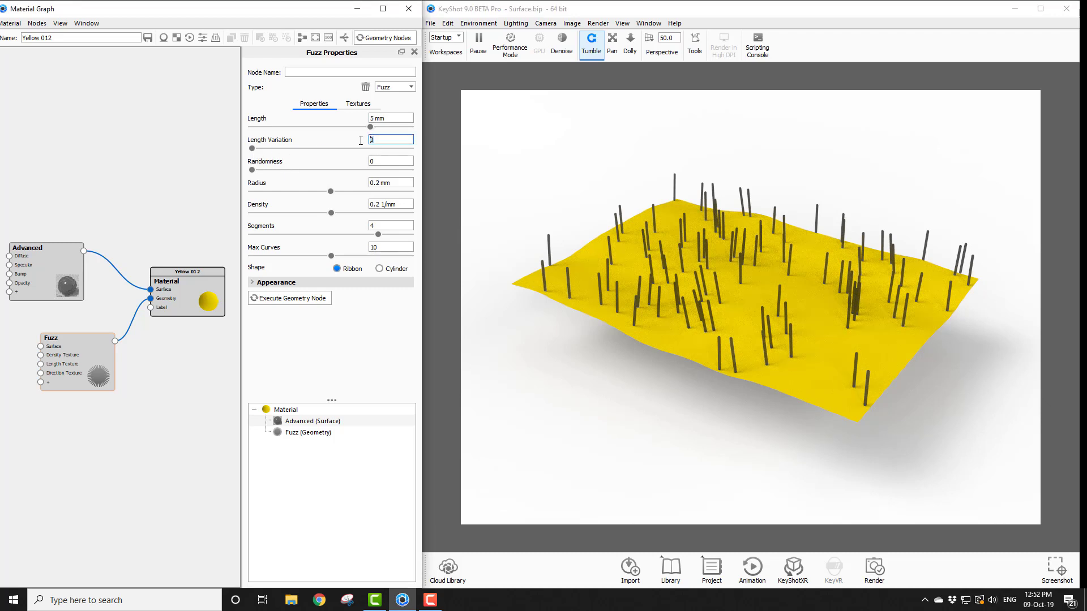
type("1")
left_click(311, 300)
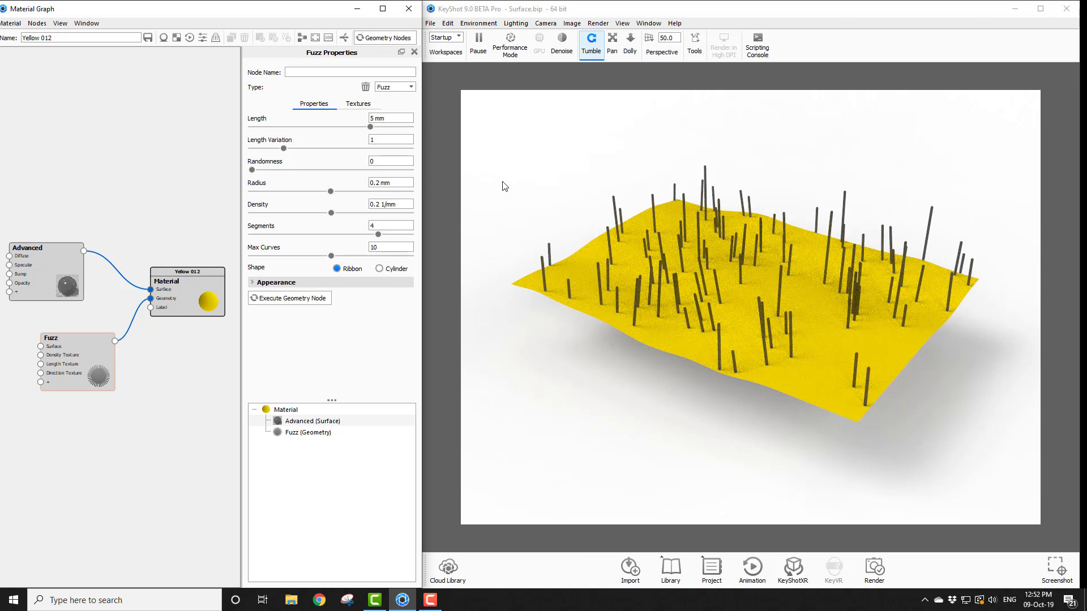
Step: Try a fuzz density of 1 1/mm and regenerate the geometry
left_click(380, 204)
type("1")
left_click(312, 300)
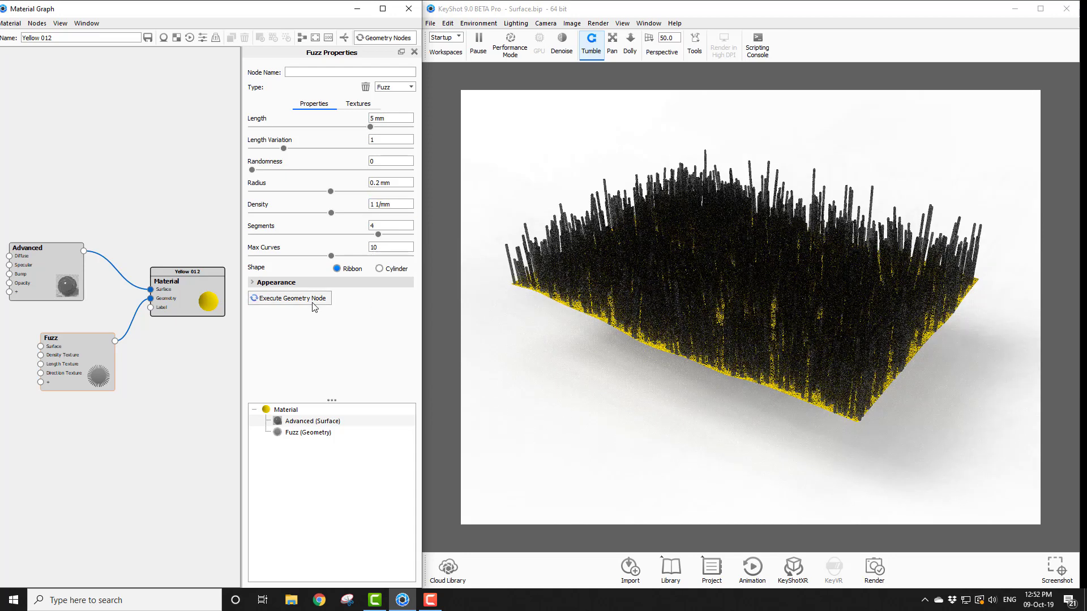
Step: Set the fuzz's density to 0.5 1/mm and its radius to 0.05 mm, and execute the geometry node
left_click(379, 205)
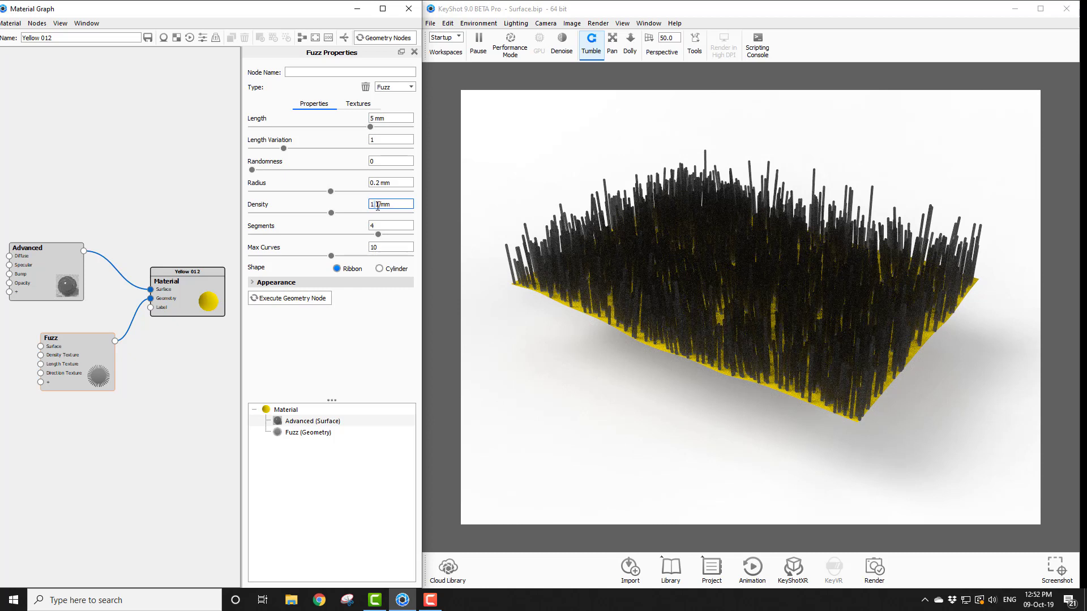
left_click_drag(373, 205, 355, 209)
type("0.5")
left_click(379, 183)
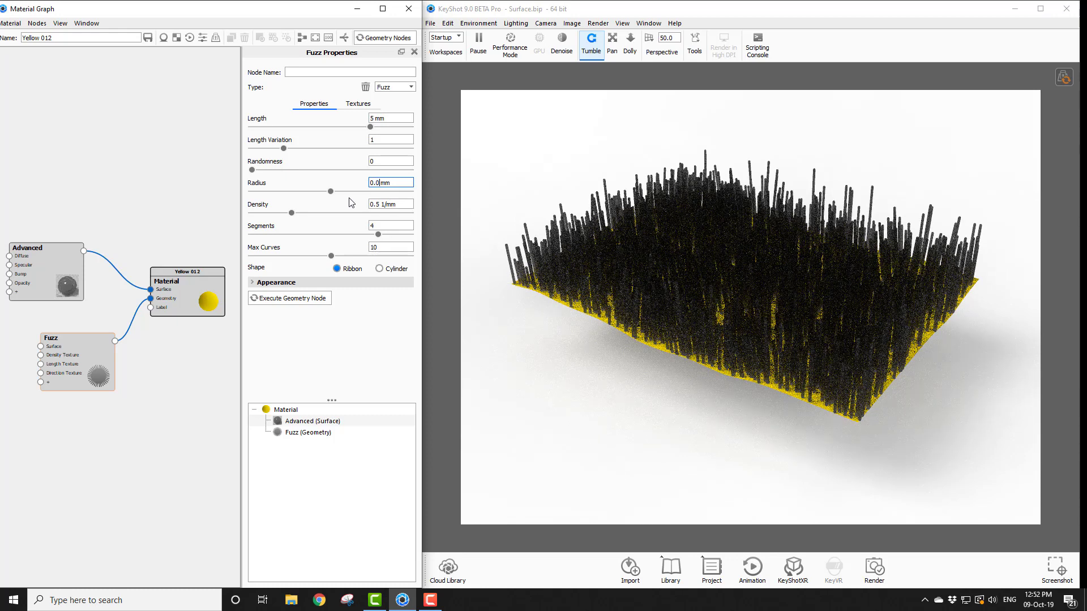
key("BackSpace")
type("05")
left_click(300, 300)
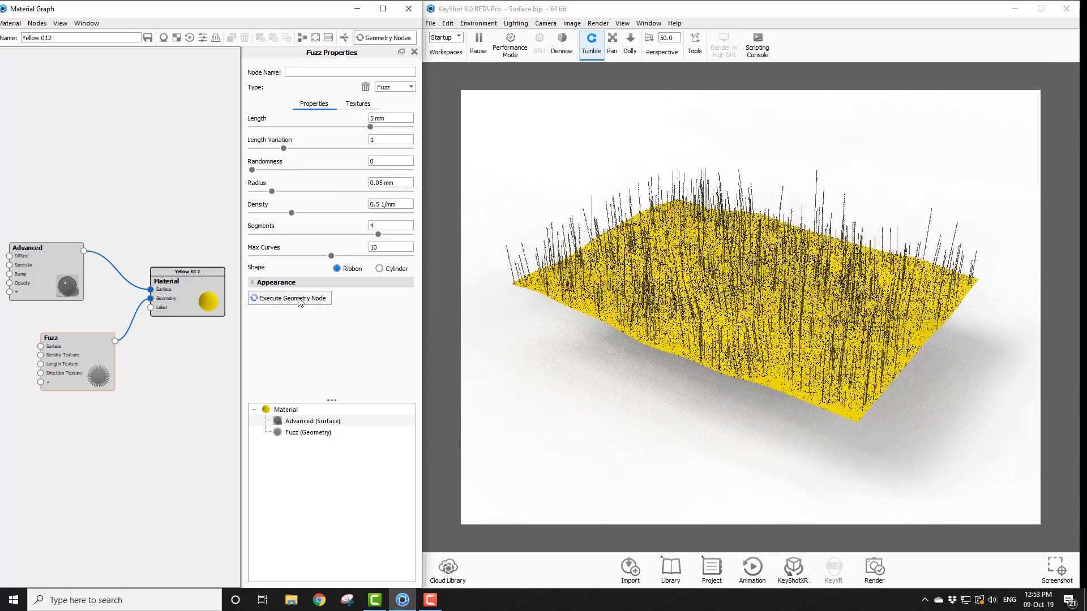
Step: Set the fuzz's density to 0.25 1/mm and its randomness to 2, executing the geometry node after each change
left_click(379, 205)
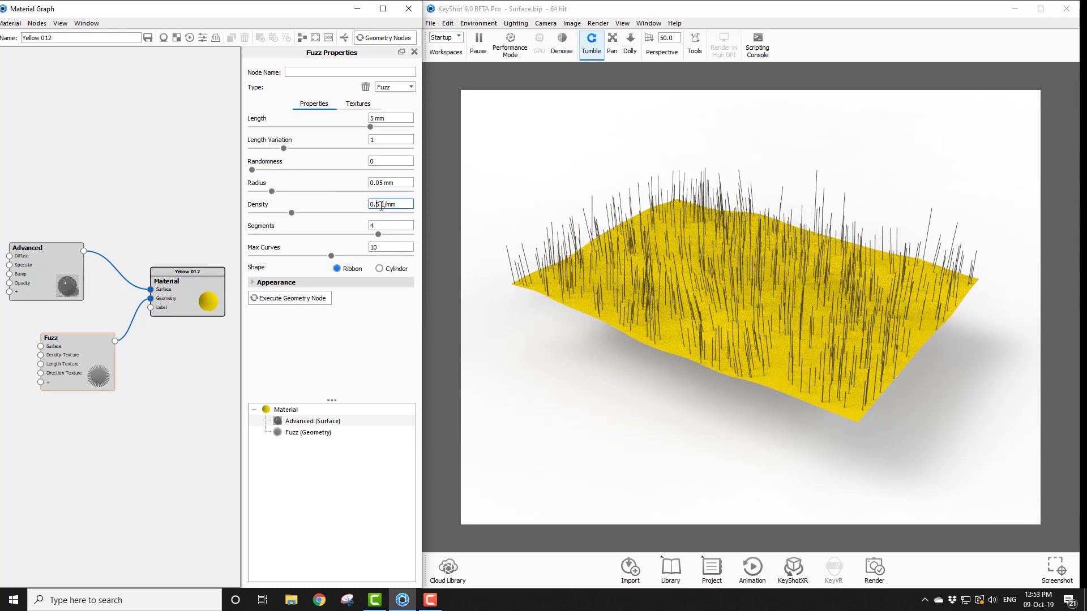
left_click(299, 305)
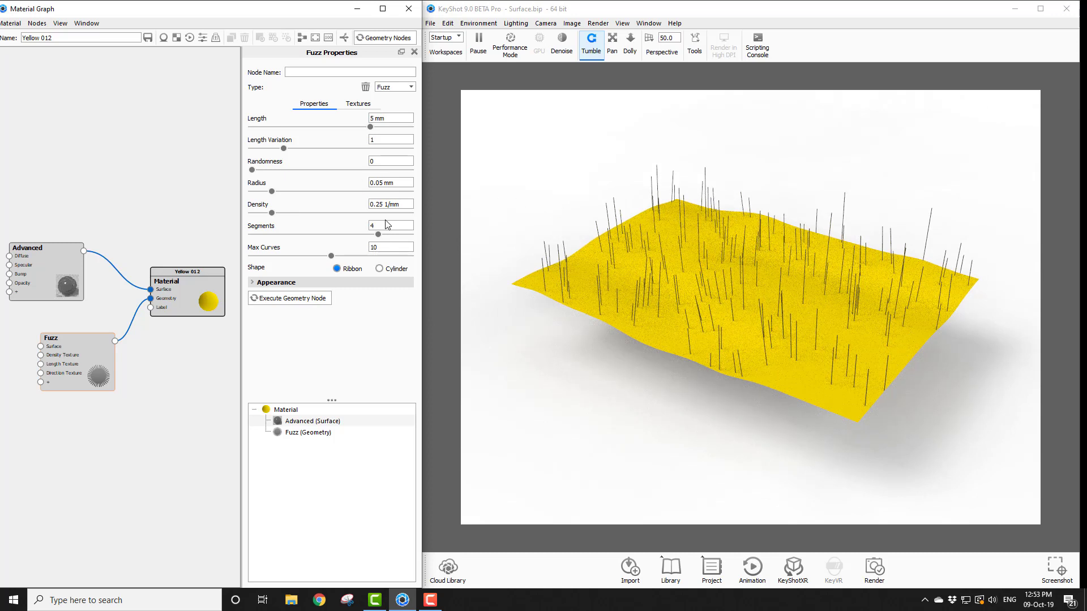
double_click(374, 160)
type("2")
left_click(309, 299)
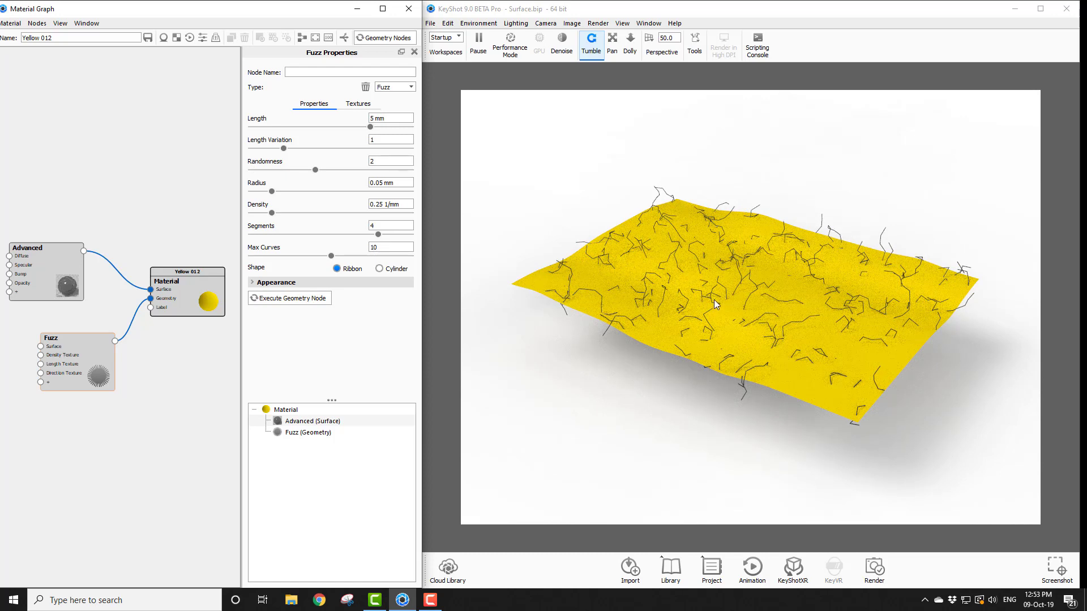
Step: Set the fuzz's segments to 40 and execute the geometry node for smoother curved strands
left_click_drag(749, 315, 749, 332)
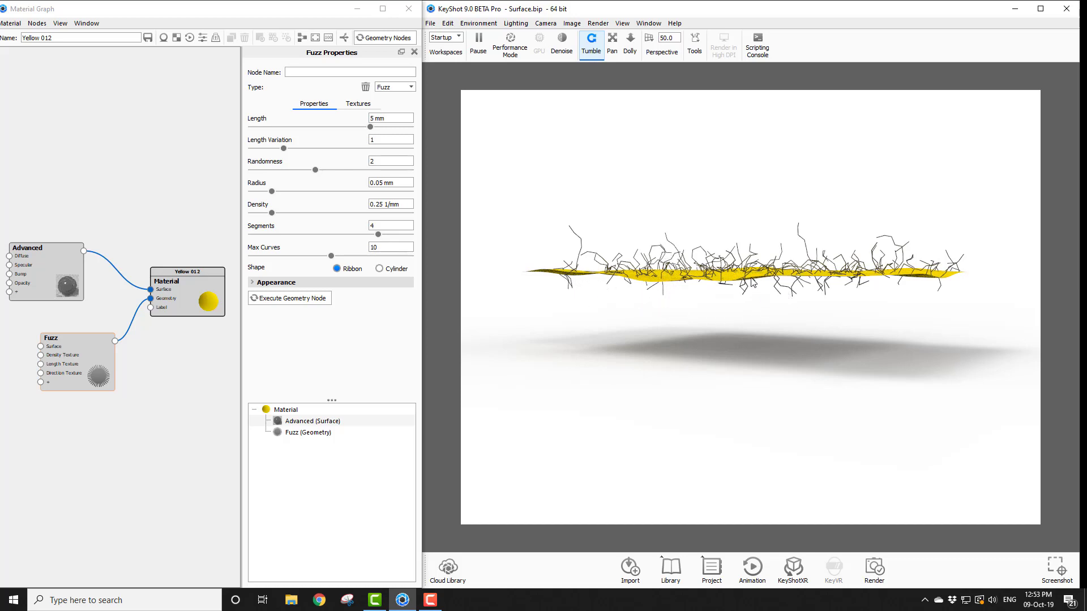
left_click_drag(750, 290, 749, 342)
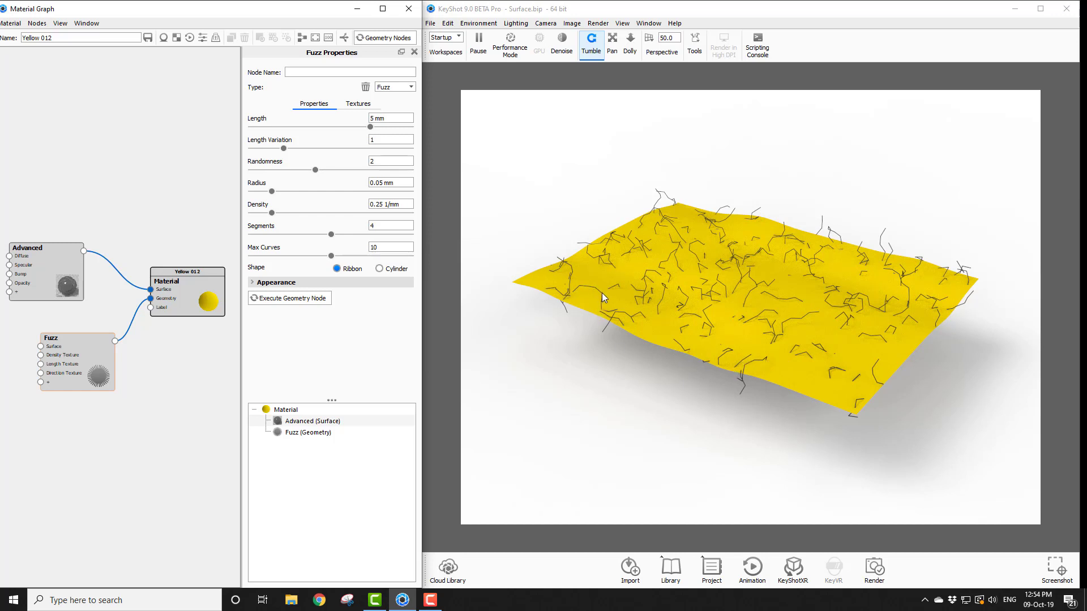
left_click(381, 226)
type("0")
left_click(293, 300)
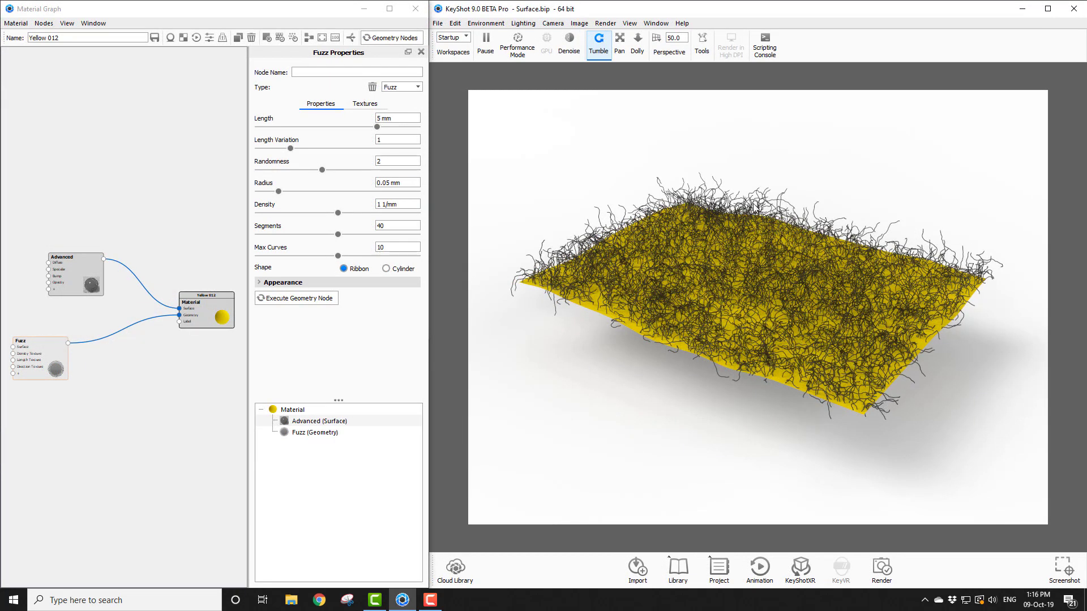
Step: Try magenta #E11FED as the fuzz color in its appearance settings
left_click(260, 283)
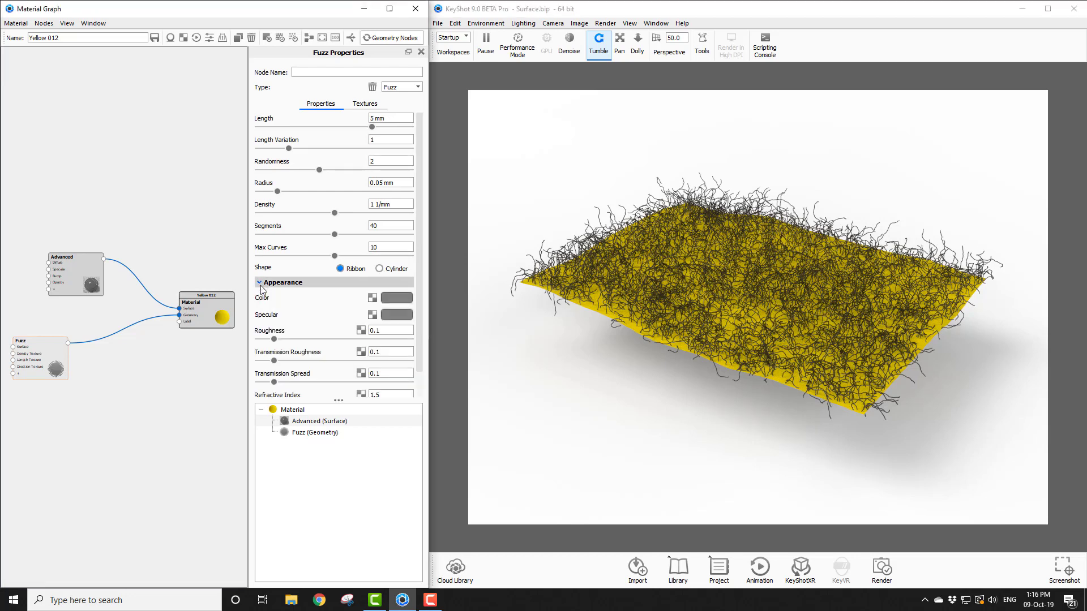
left_click_drag(419, 306, 417, 335)
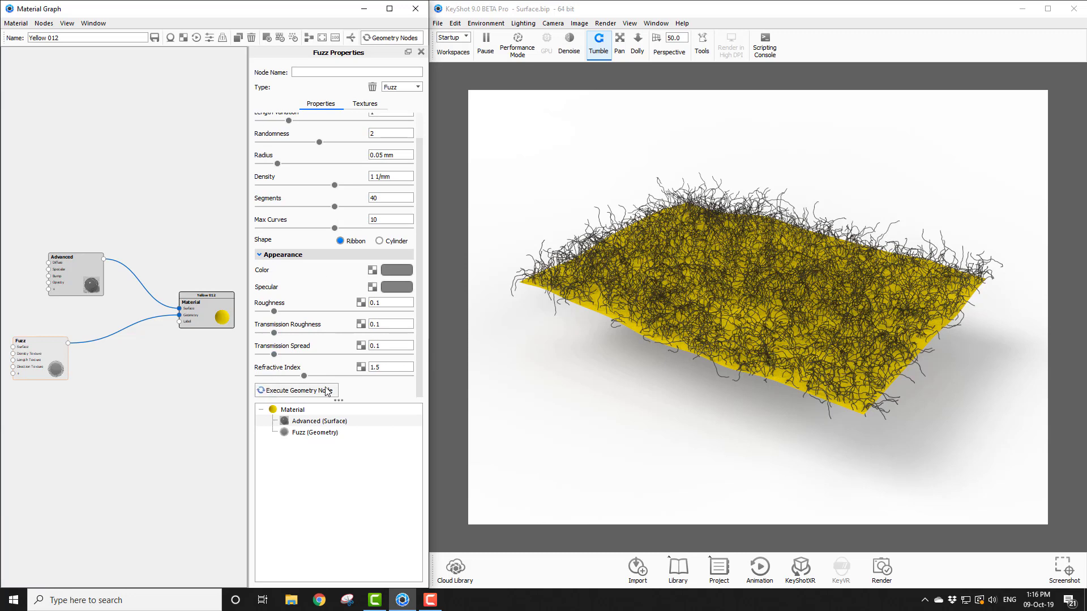
left_click(391, 273)
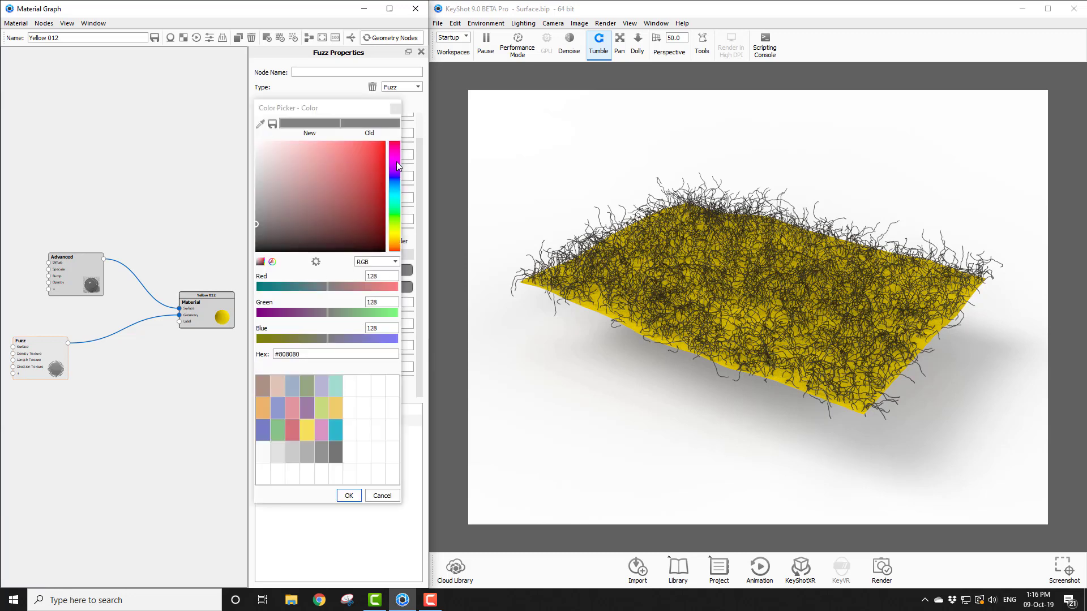
left_click(396, 162)
left_click_drag(362, 175, 383, 155)
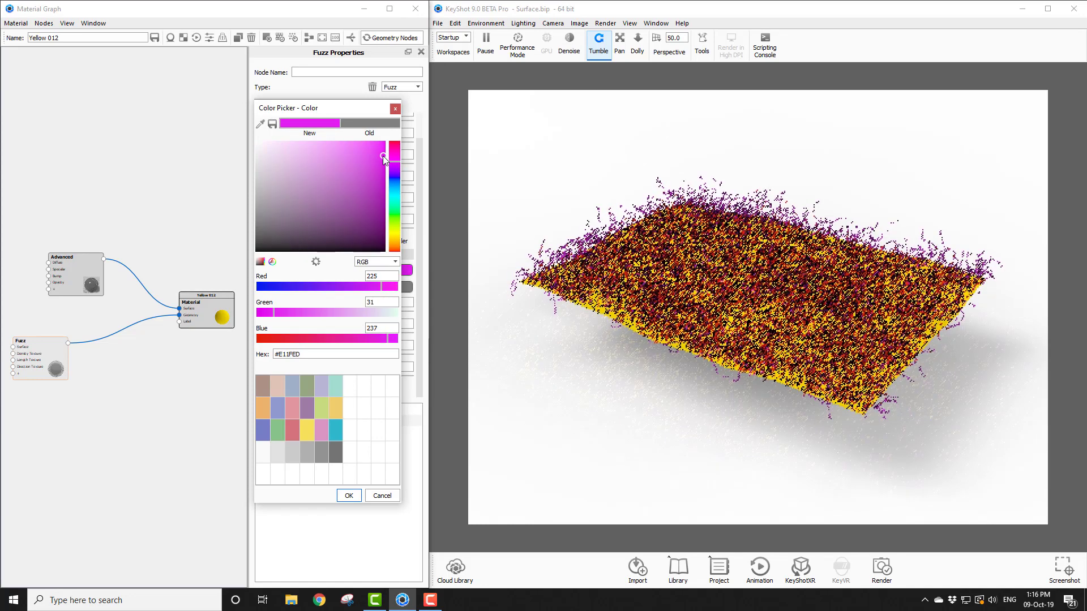
left_click(382, 496)
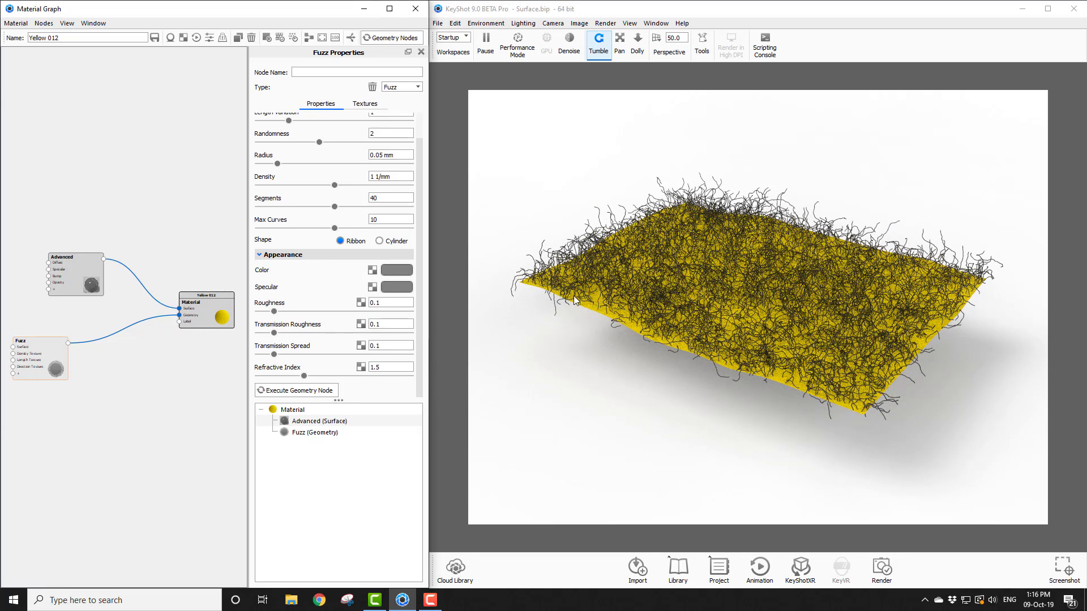
Step: Connect the Advanced material to the Surface input of the Fuzz node, with the nodes spaced apart, and execute the geometry nodes
left_click(421, 53)
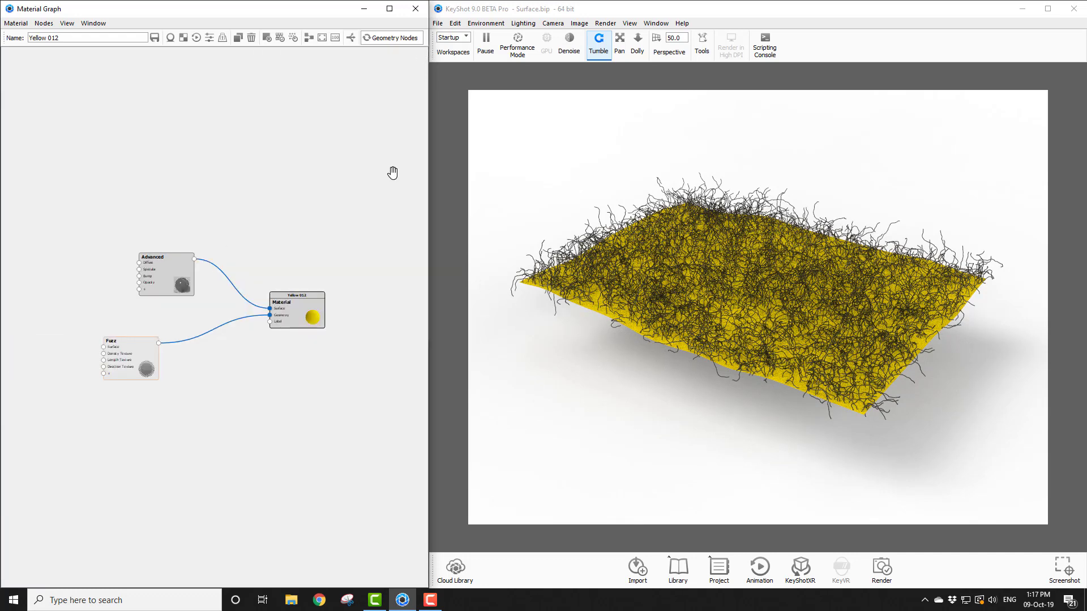
left_click(238, 139)
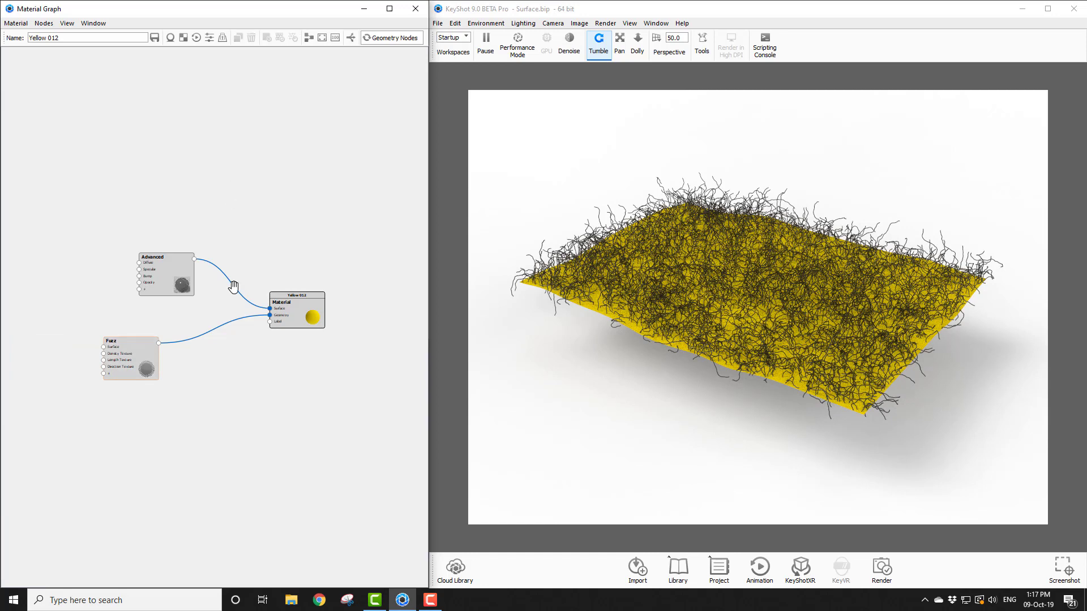
scroll(246, 409, "up", 2)
scroll(246, 409, "up", 2)
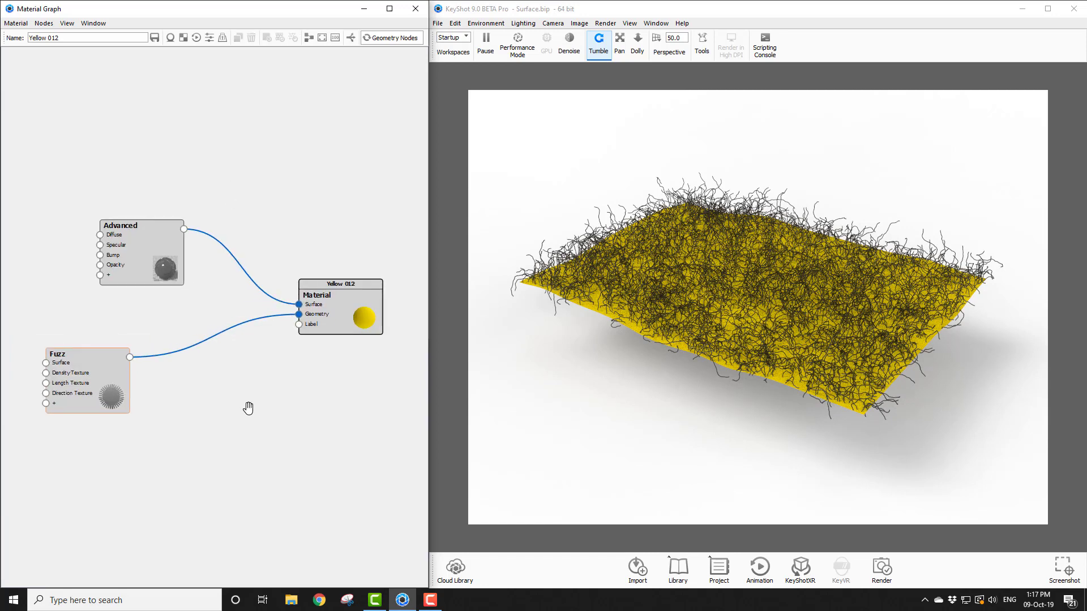
left_click_drag(149, 246, 101, 191)
left_click_drag(91, 395, 192, 351)
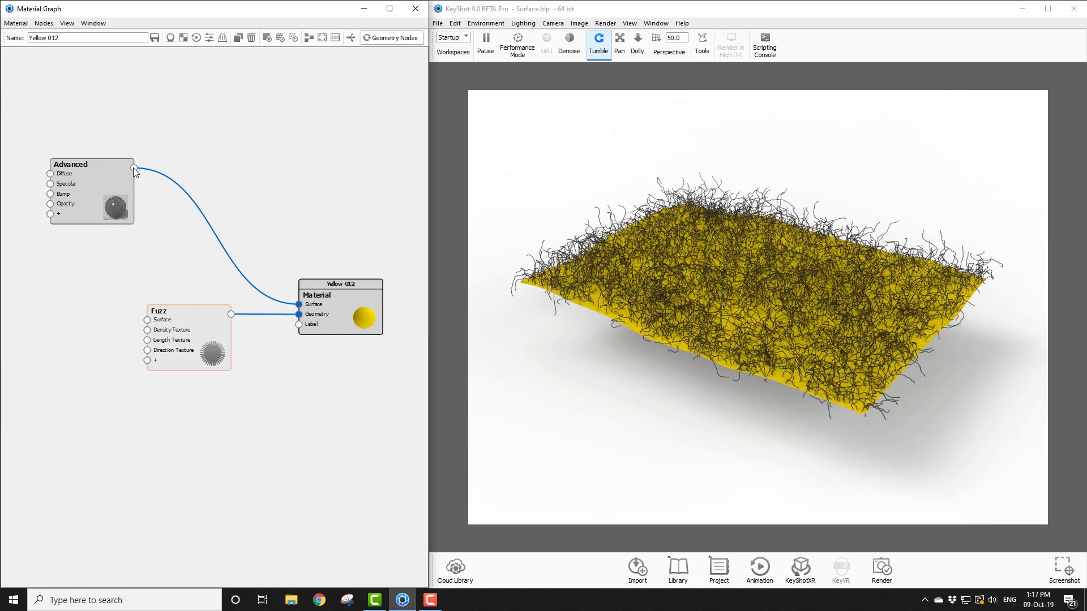
left_click_drag(141, 183, 147, 320)
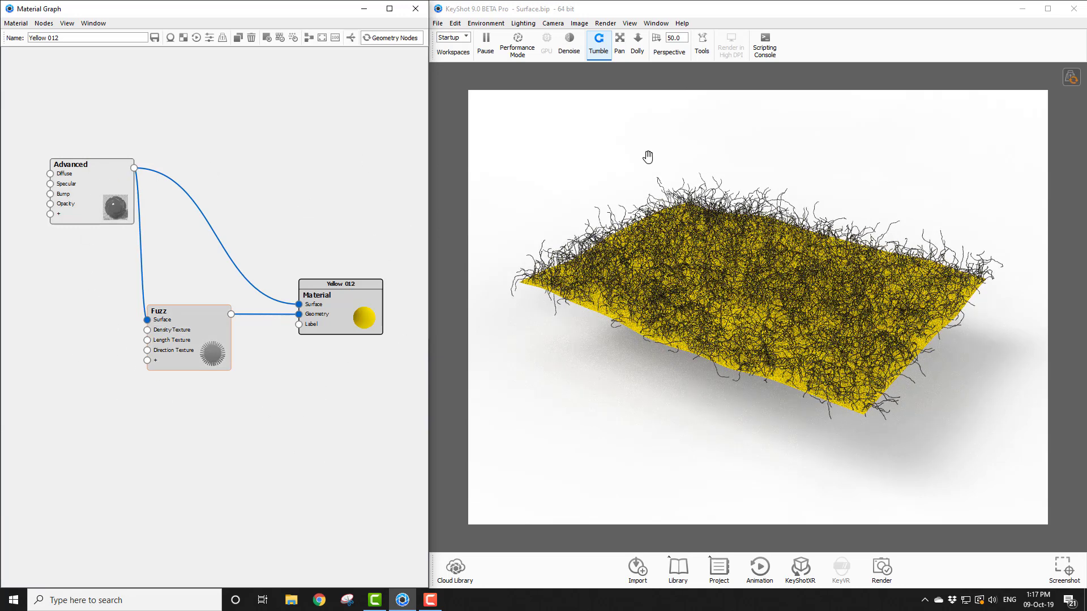
left_click(1071, 77)
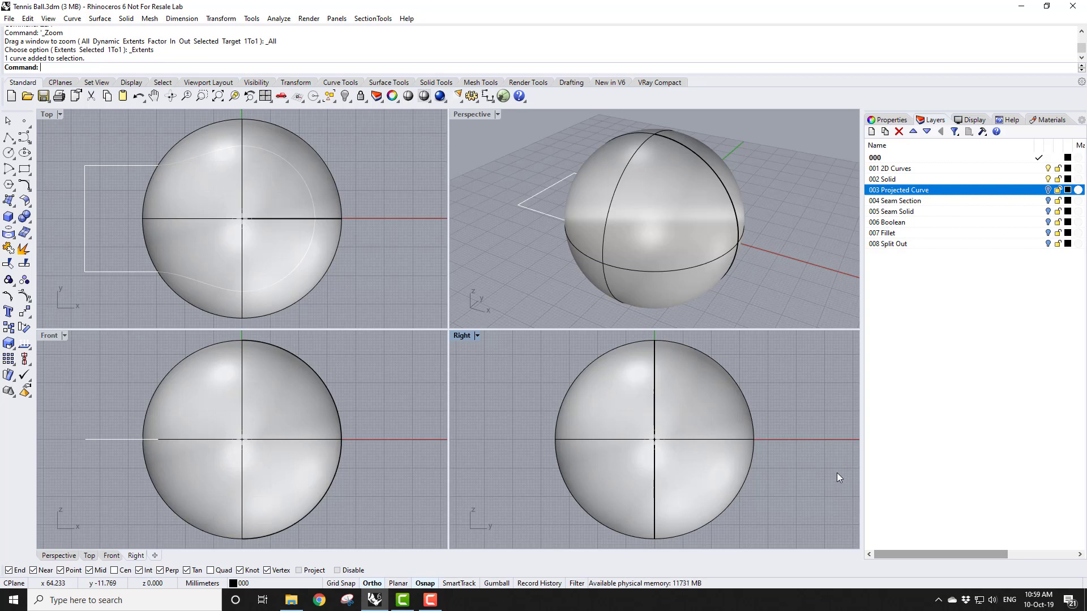
Step: Select the 2D seam outline around the sphere, hide the 001 2D Curves layer and show the 003 Projected Curve layer
left_click(116, 272)
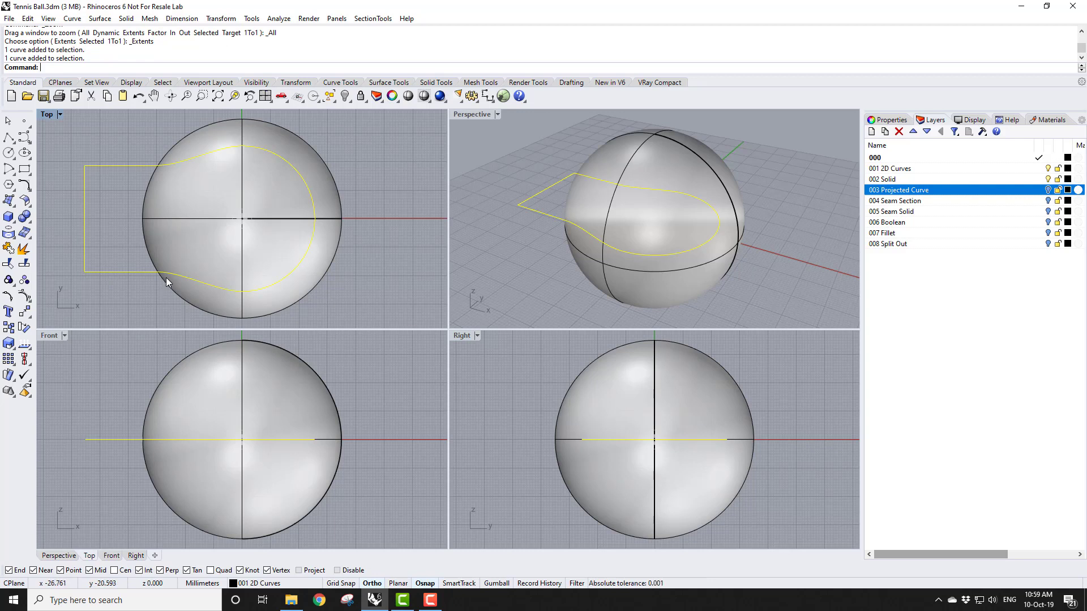
left_click(1048, 169)
left_click(1048, 191)
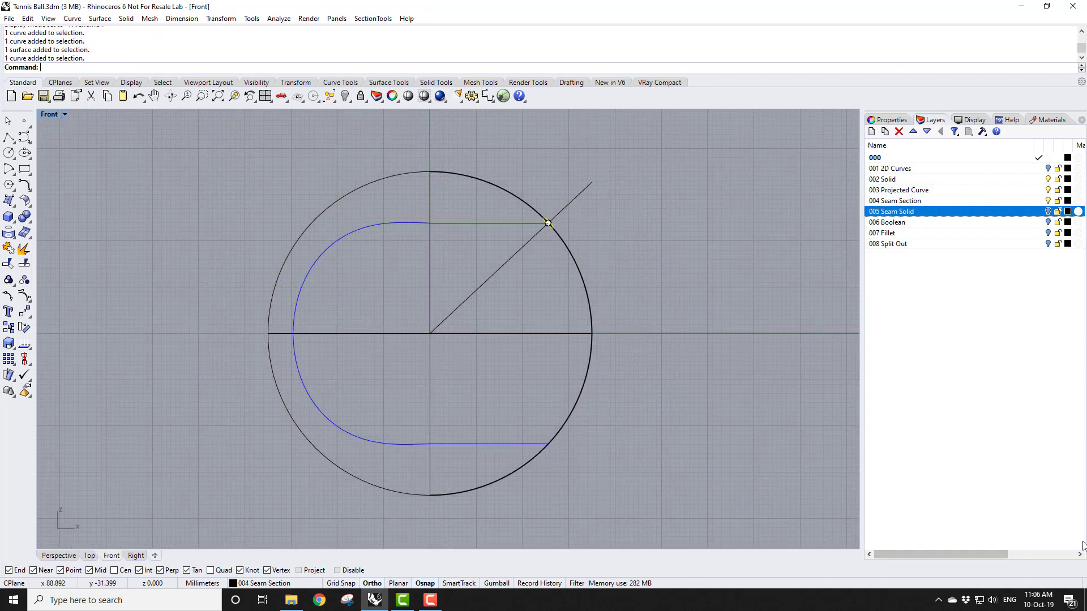
Step: Sweep the small seam section along the projected seam curve with Sweep 1 Rail, using Freeform frames and unchanged cross sections
scroll(549, 225, "up", 5)
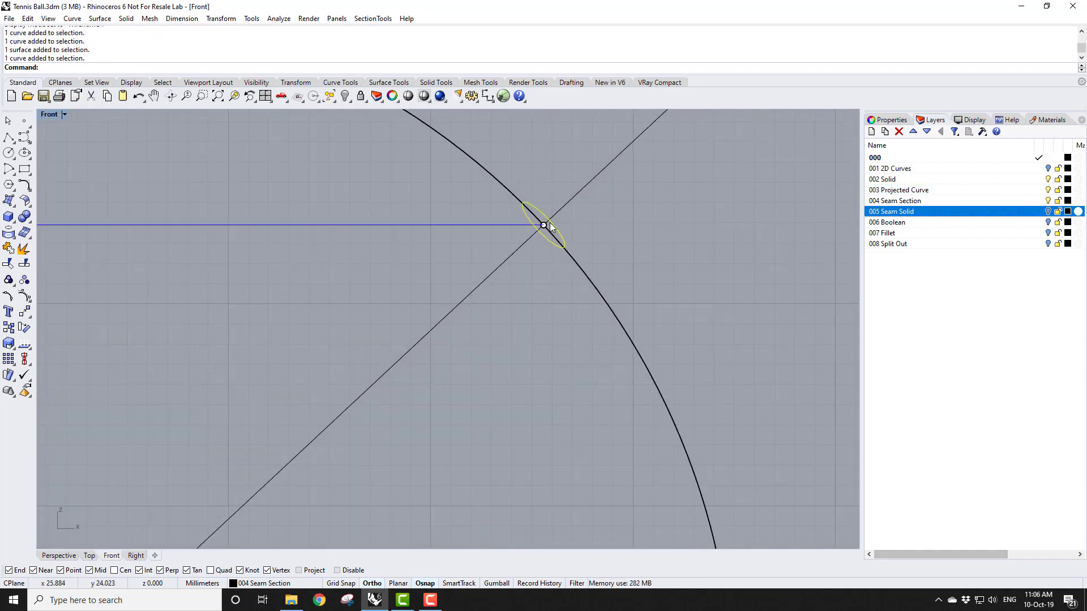
scroll(550, 227, "up", 3)
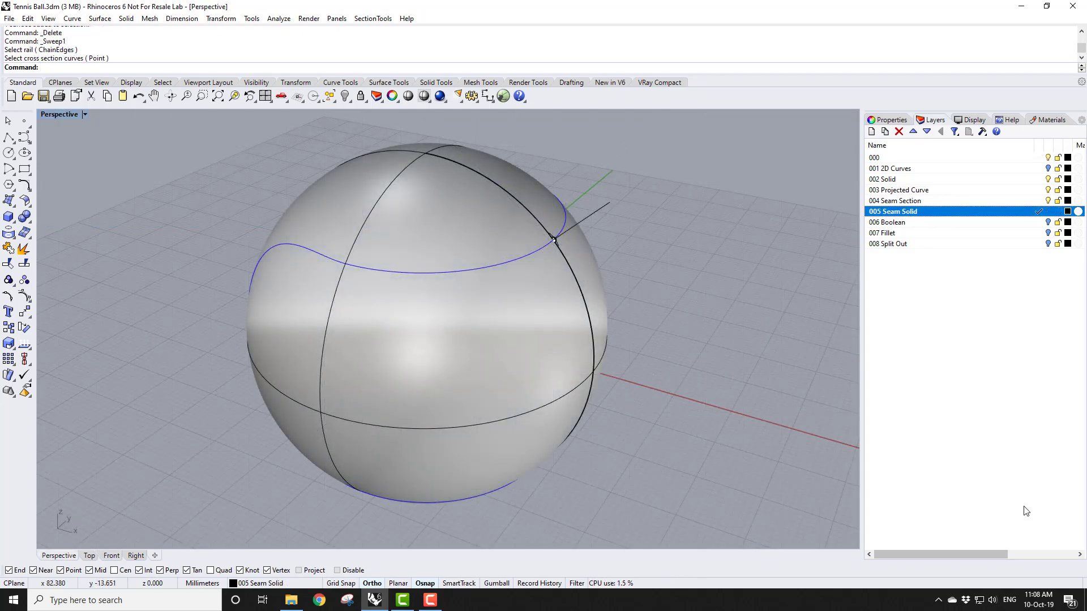
left_click(99, 18)
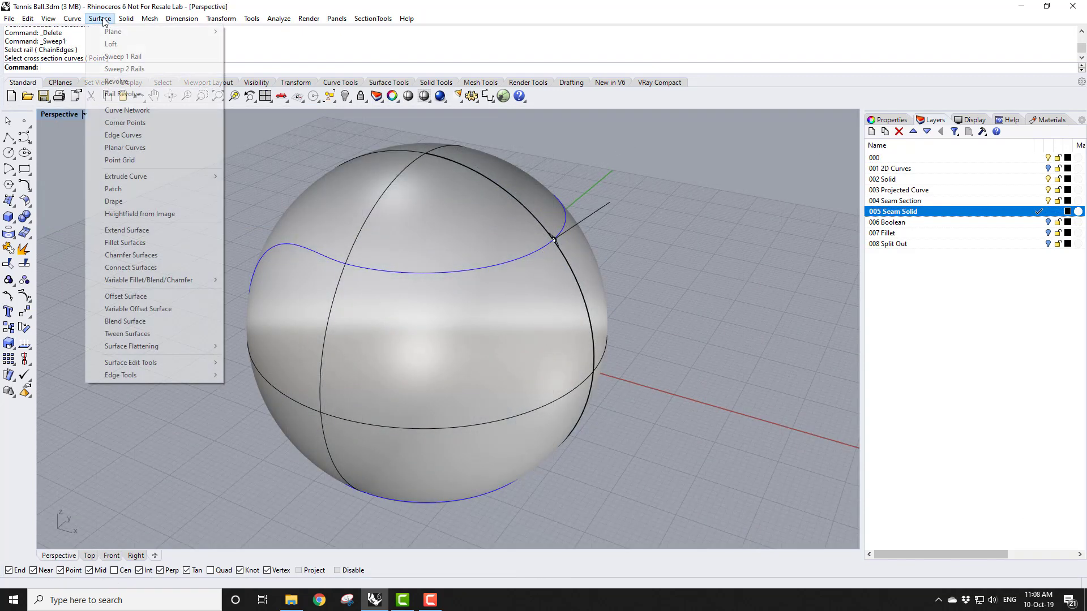
left_click(123, 56)
scroll(563, 249, "up", 4)
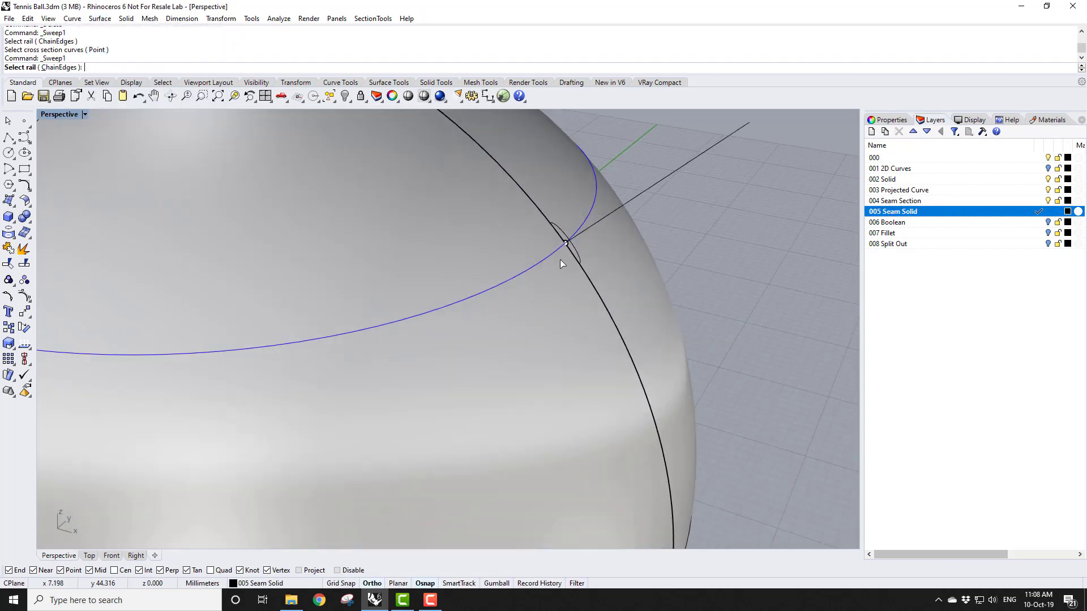
left_click(552, 256)
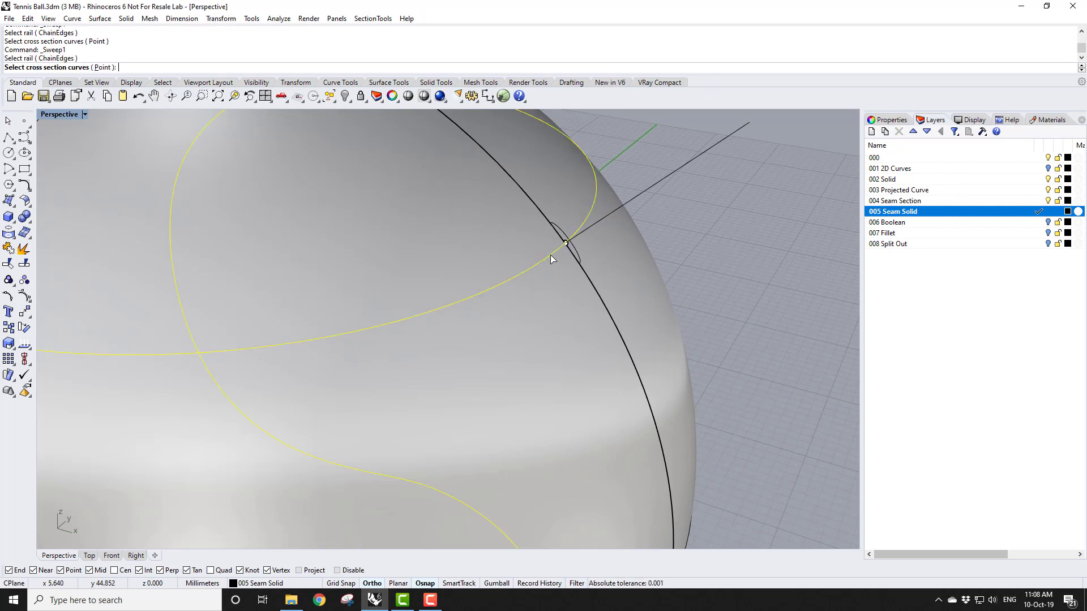
left_click(579, 257)
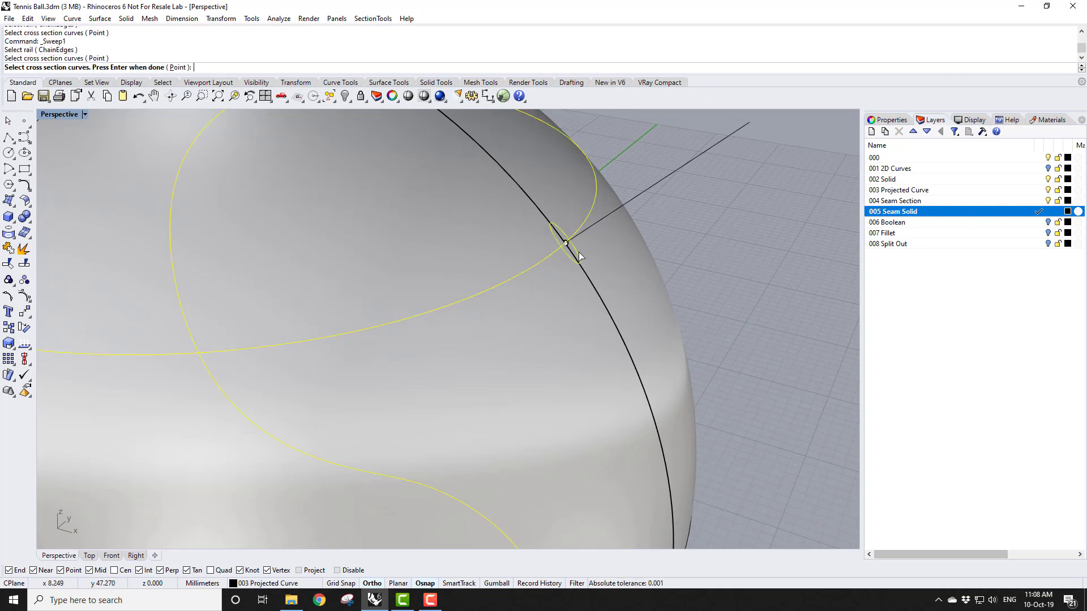
key("Return")
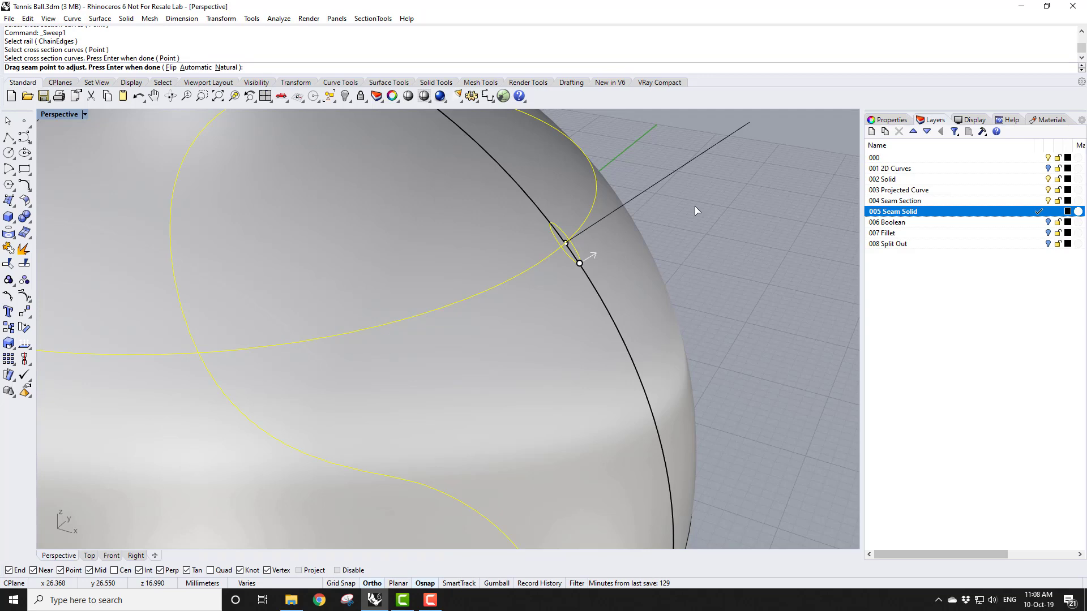
key("Return")
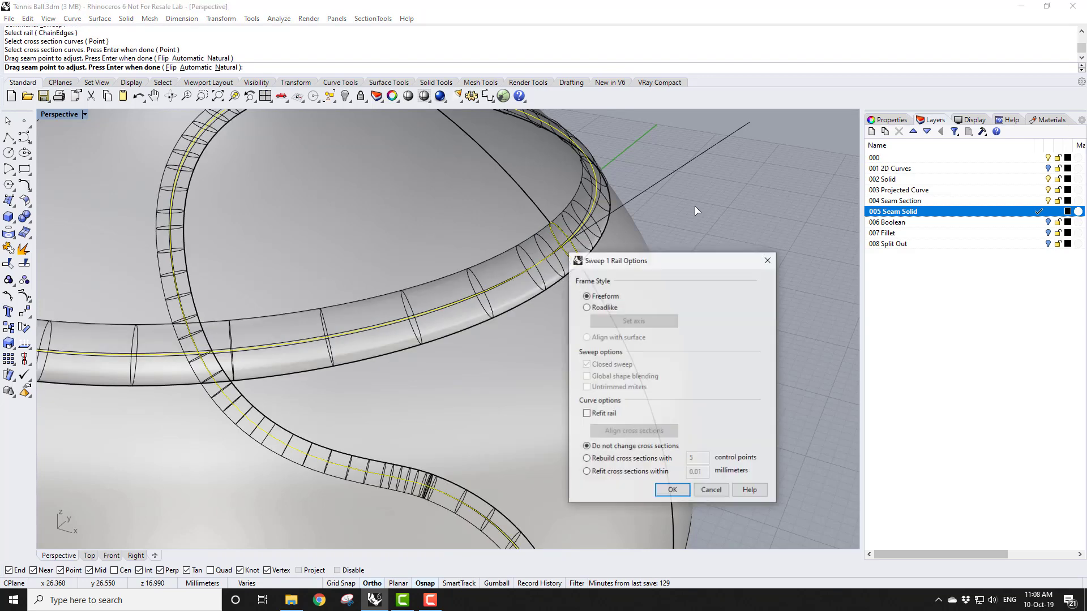
left_click(679, 491)
scroll(614, 309, "down", 9)
right_click_drag(520, 341, 524, 319)
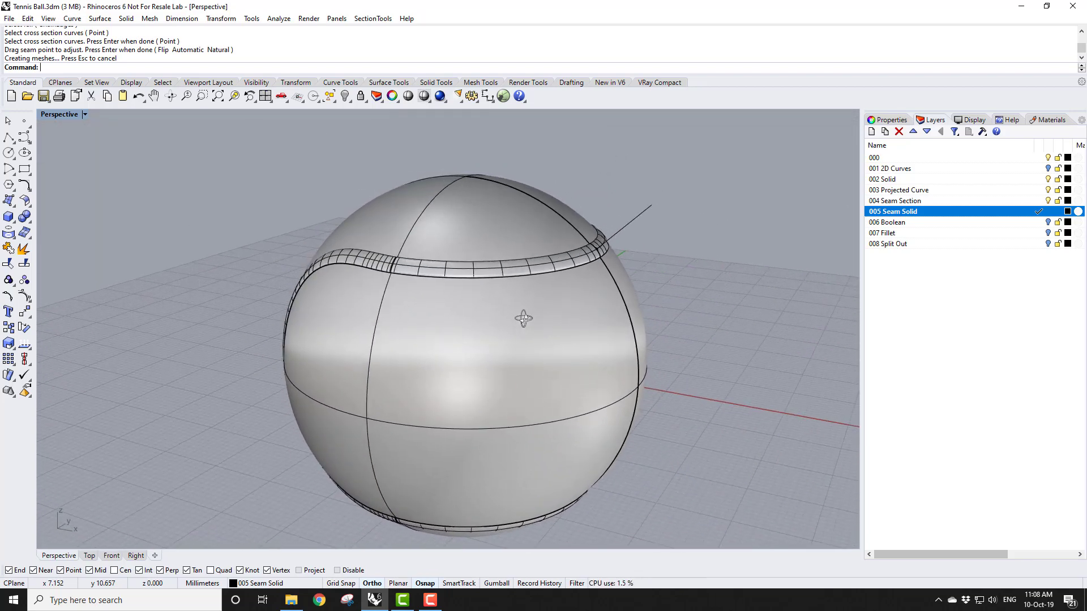
Step: Make 008 Split Out the current layer and hide the 007 Fillet layer
scroll(596, 257, "up", 3)
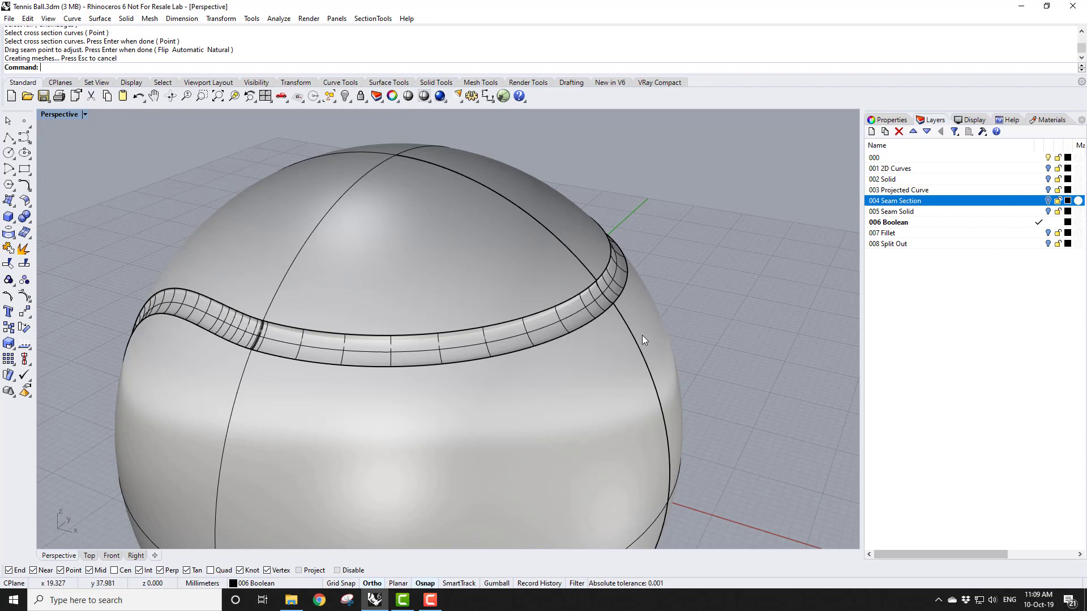
scroll(538, 269, "down", 5)
right_click_drag(553, 334, 304, 226)
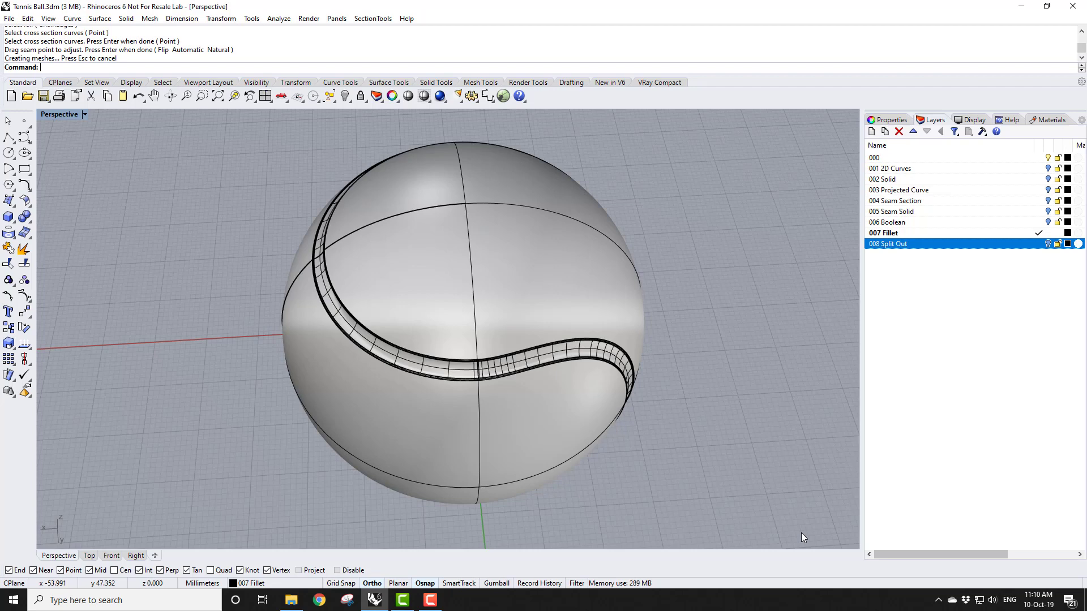
left_click(1039, 244)
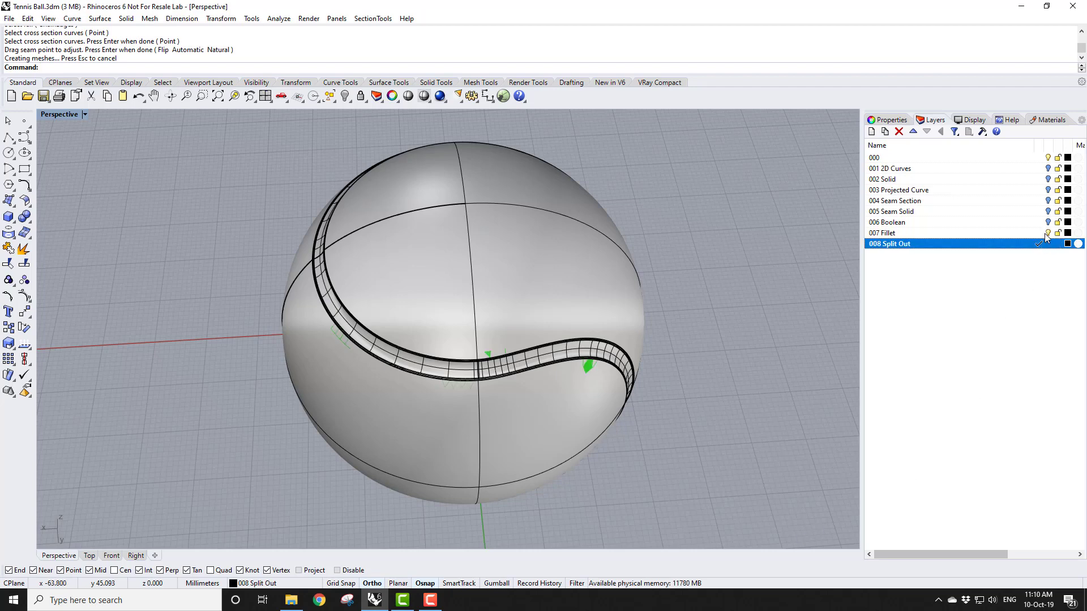
left_click(1046, 234)
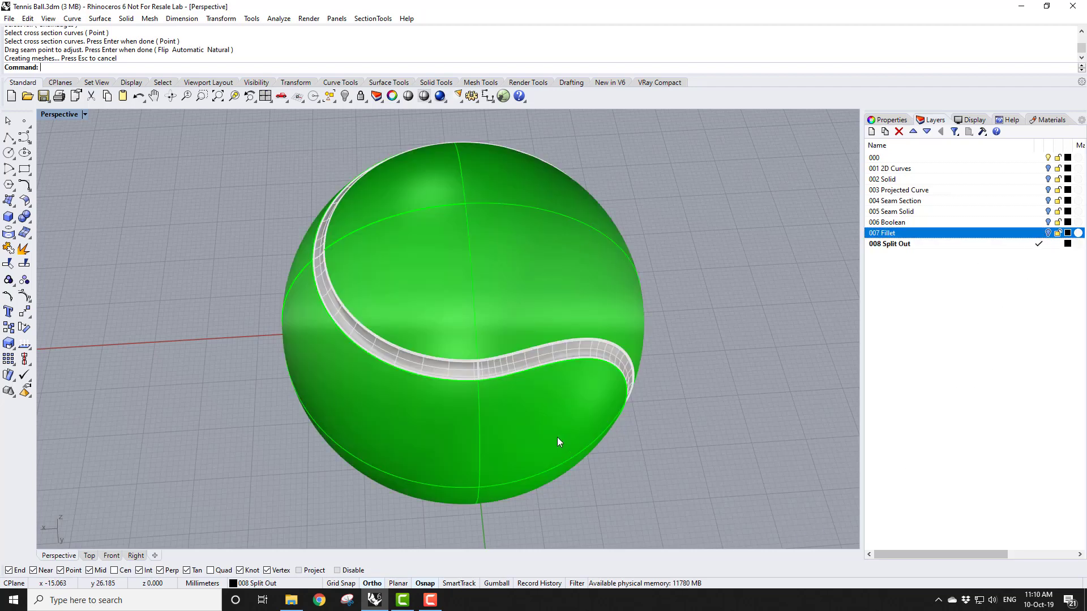
Step: Select the seam and the fabric panels of the split ball to check that they are separate parts, and clear the selection
left_click(538, 355)
left_click(563, 389)
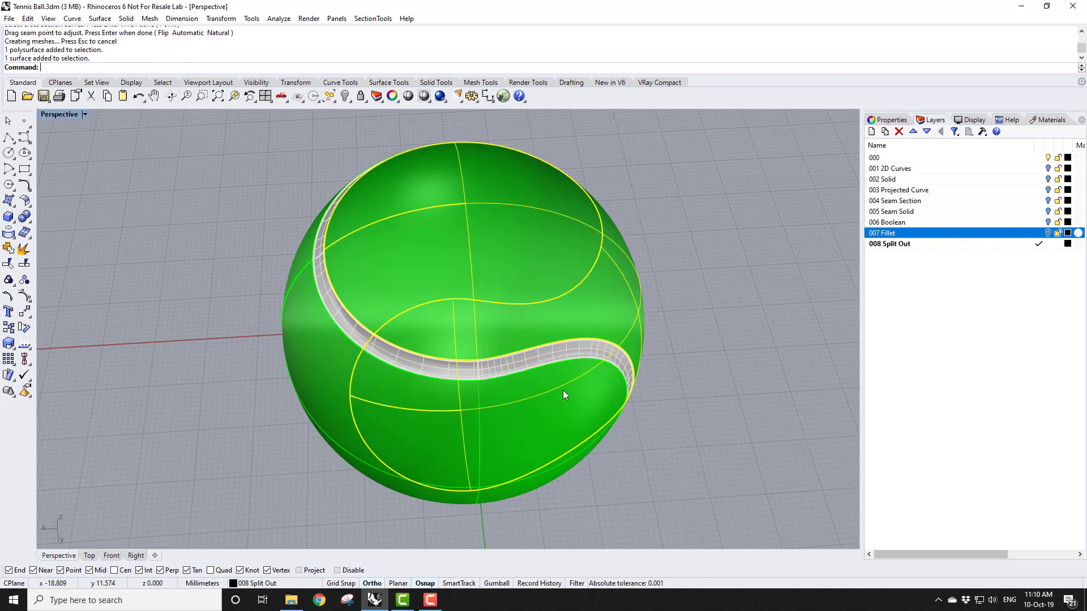
left_click(447, 420)
left_click(703, 429)
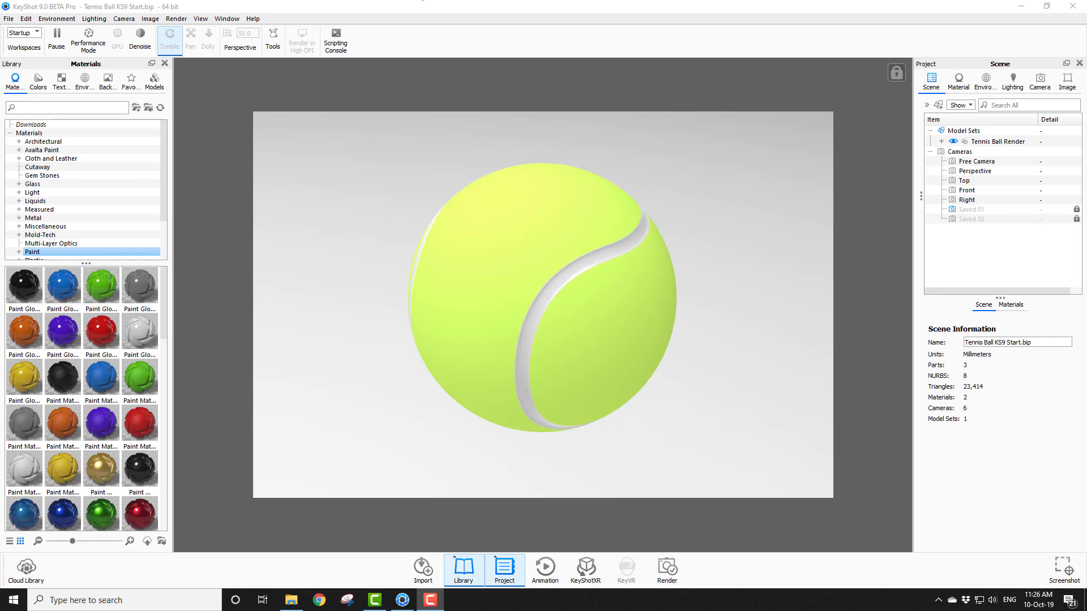
Step: In KeyShot, light the tennis ball scene with the Startup Contrast 4K studio environment and the Product lighting preset
left_click(85, 79)
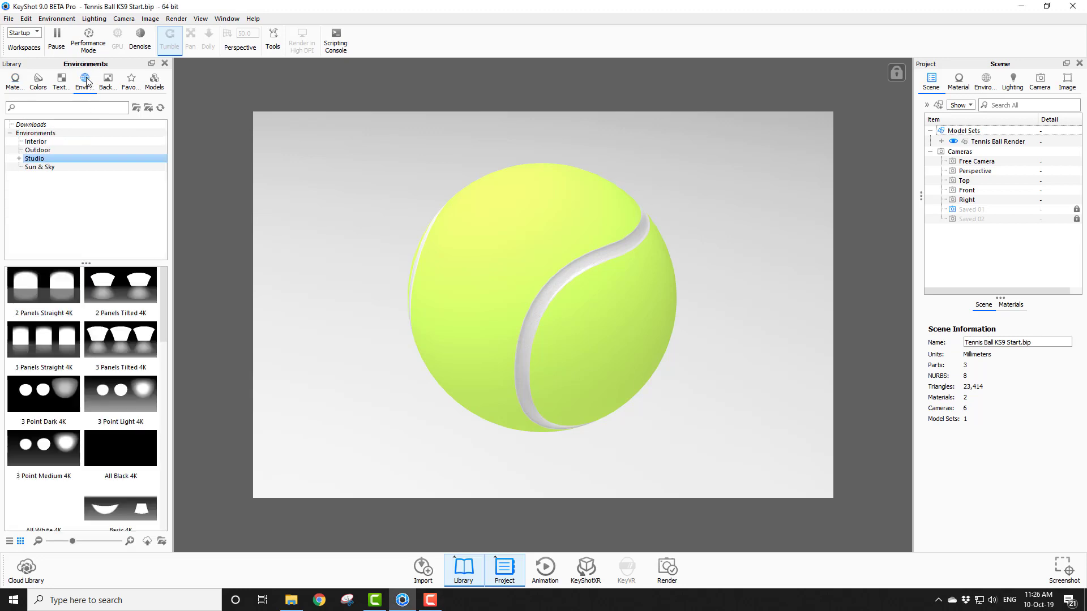
scroll(107, 374, "down", 5)
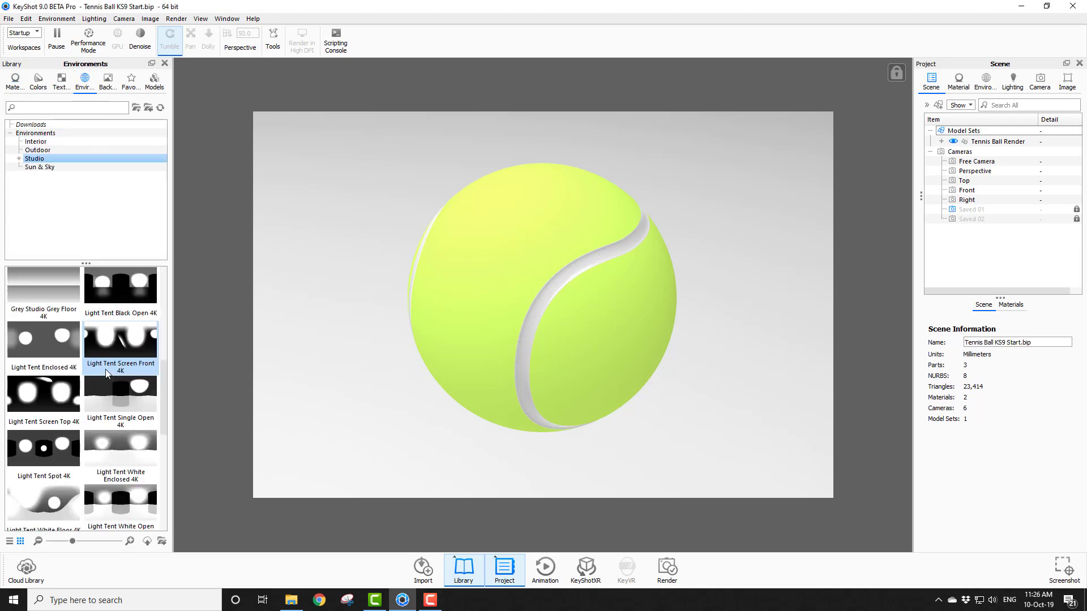
scroll(106, 372, "down", 5)
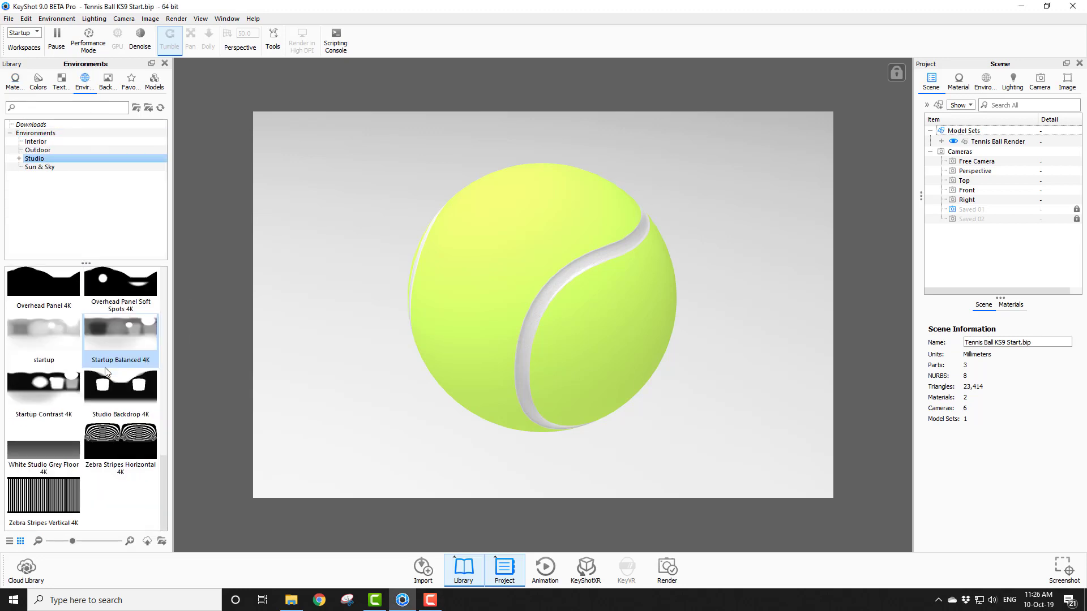
scroll(82, 312, "up", 3)
scroll(82, 312, "down", 3)
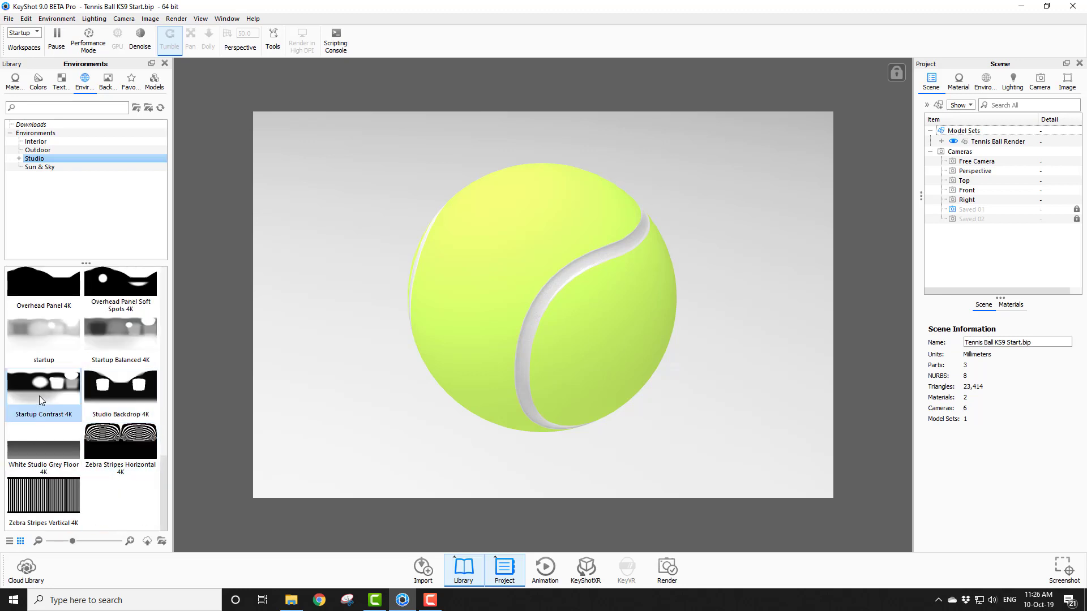
left_click_drag(40, 396, 330, 389)
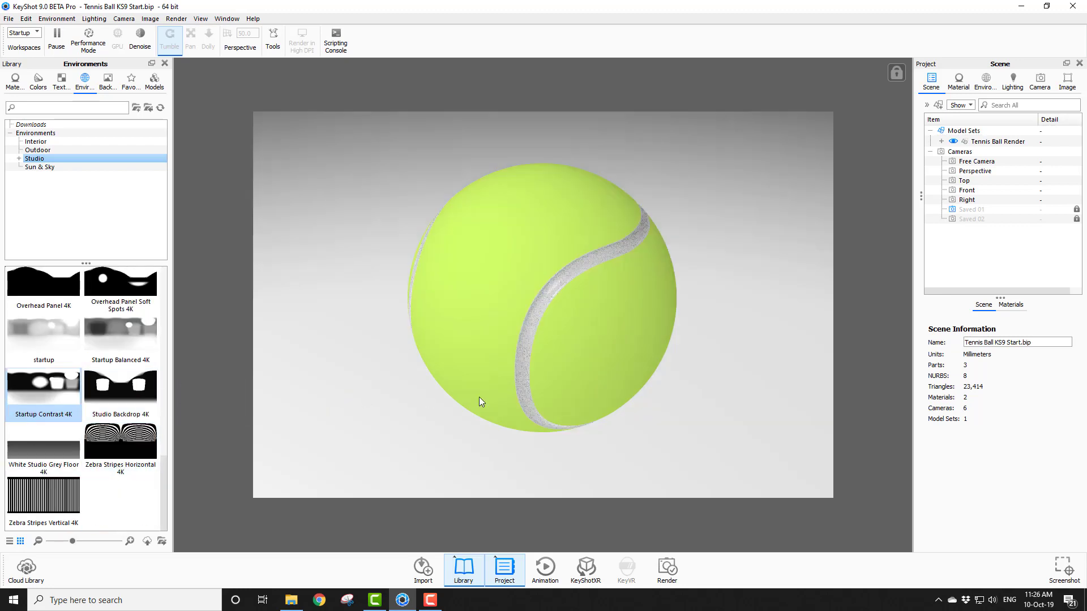
left_click(1013, 82)
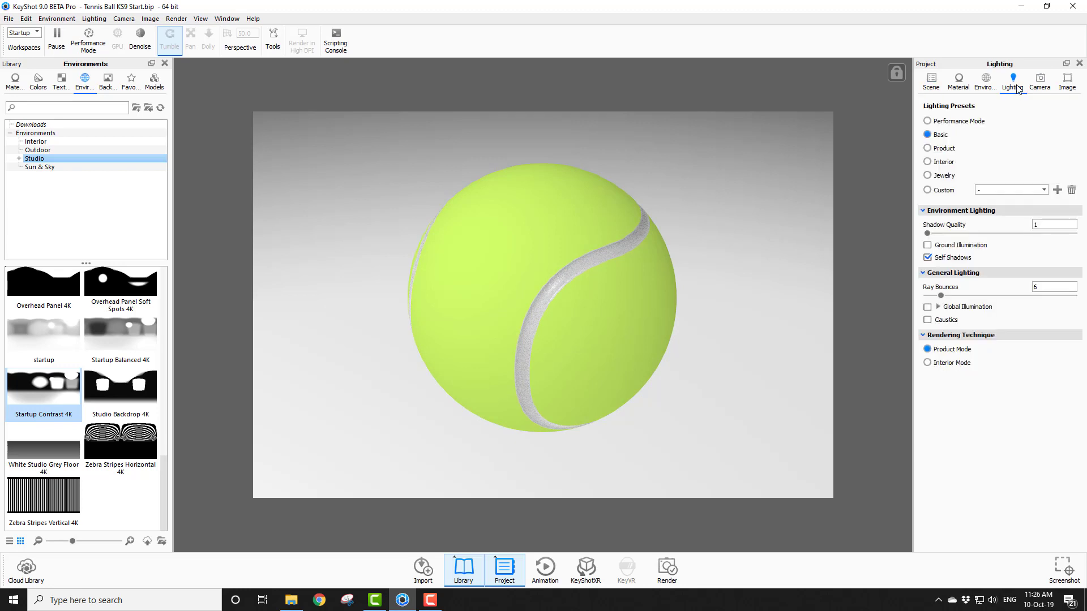
left_click(928, 149)
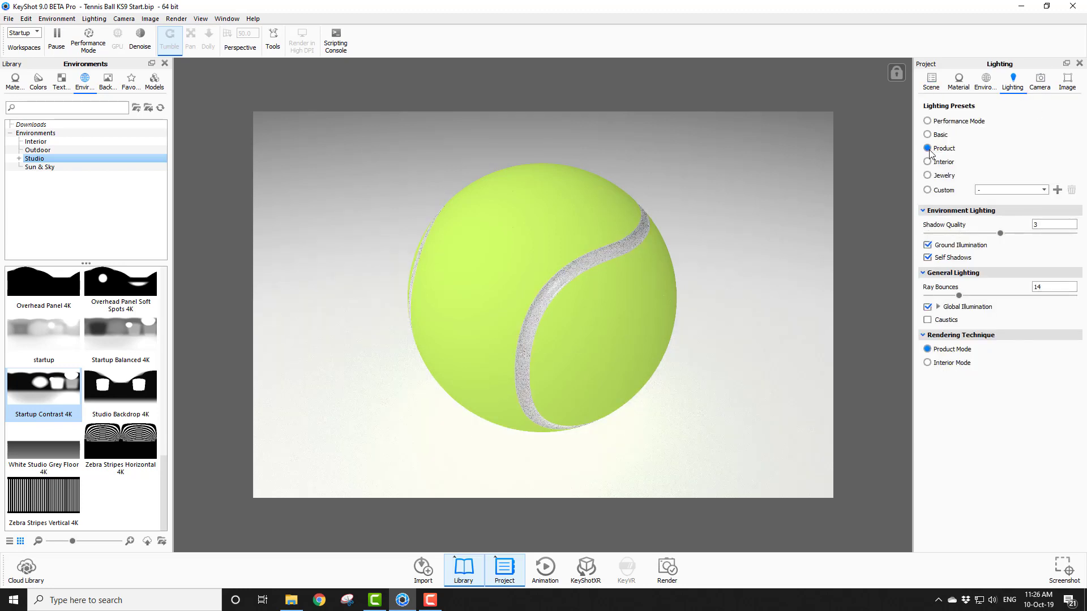
Step: Set the environment background to plain white color and enable Ground Shadows with Occlusion Ground Shadows
left_click(986, 83)
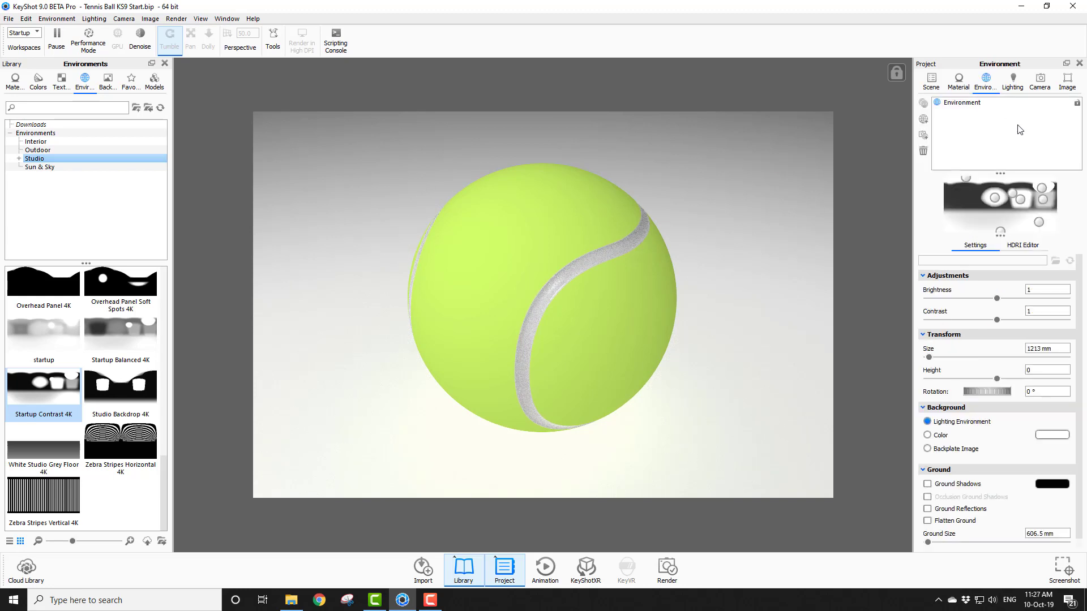
left_click(928, 436)
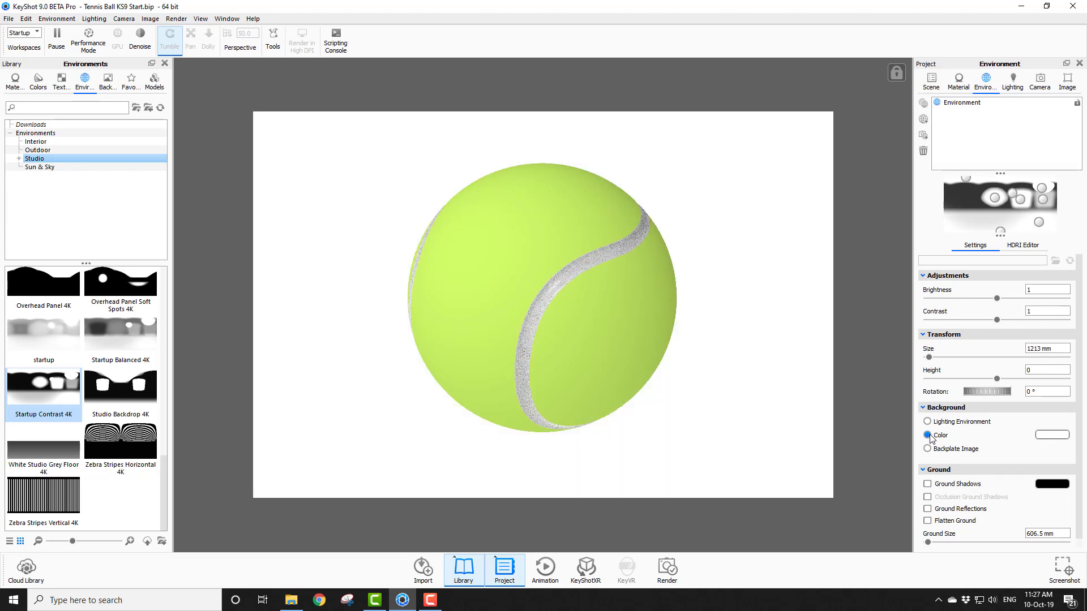
left_click(927, 484)
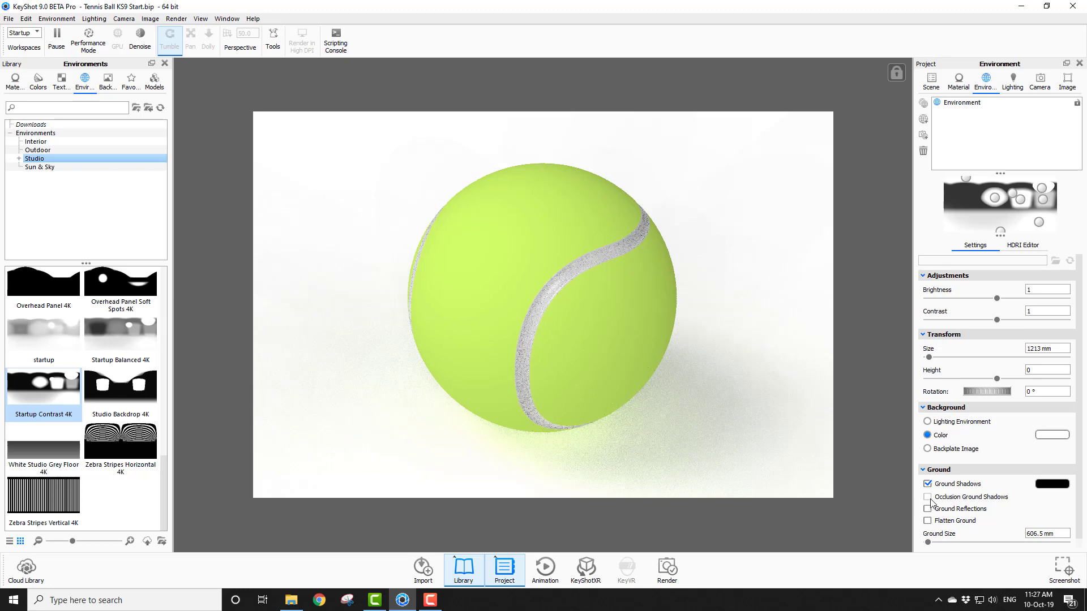
left_click(928, 497)
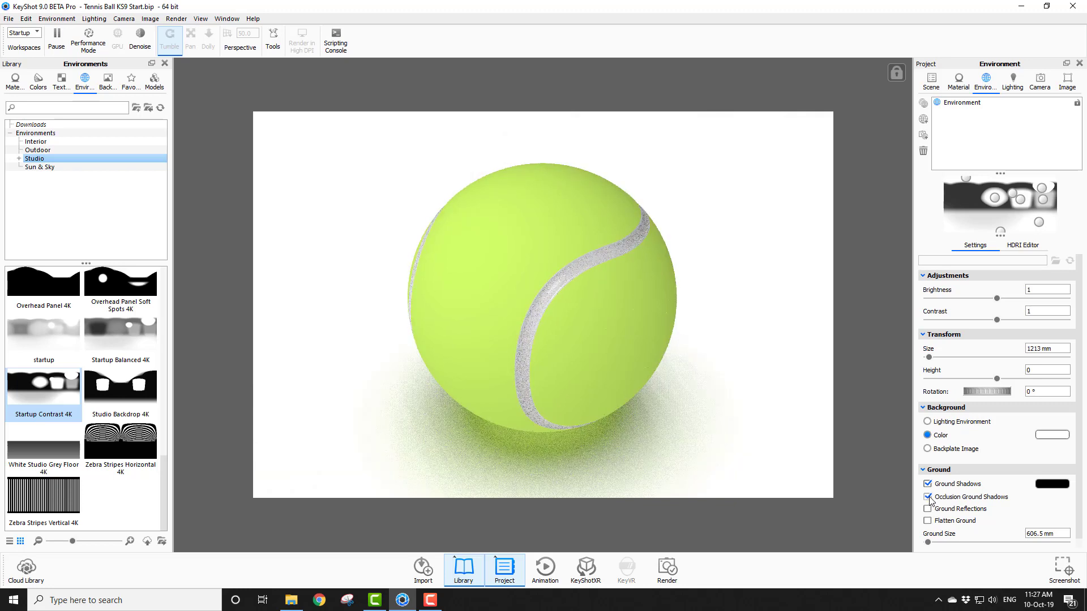
Step: Examine the Seam material's plastic properties and its bump texture settings
left_click(958, 82)
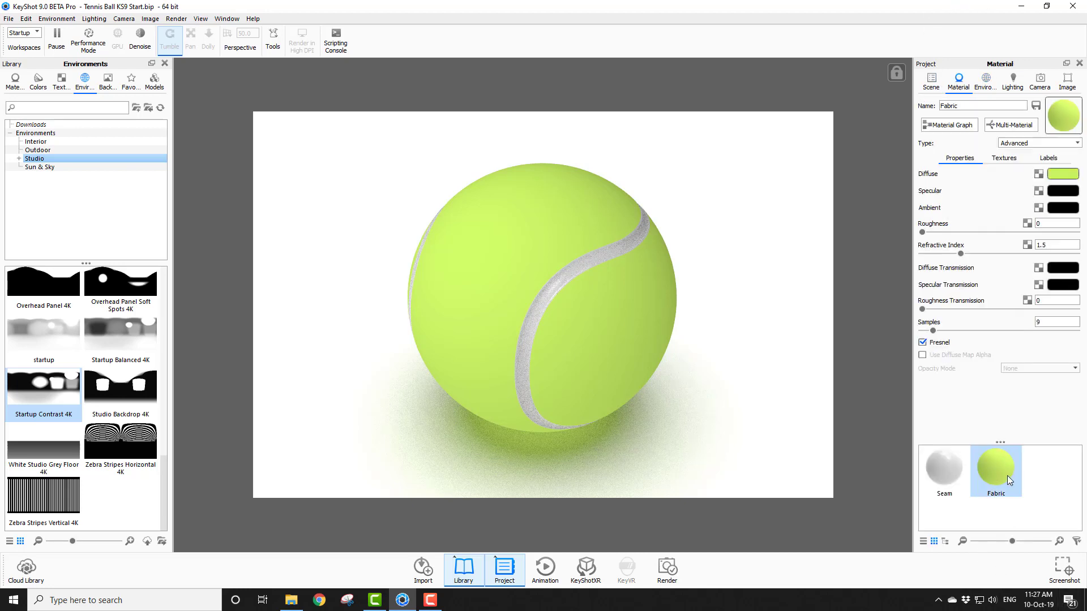
left_click(948, 476)
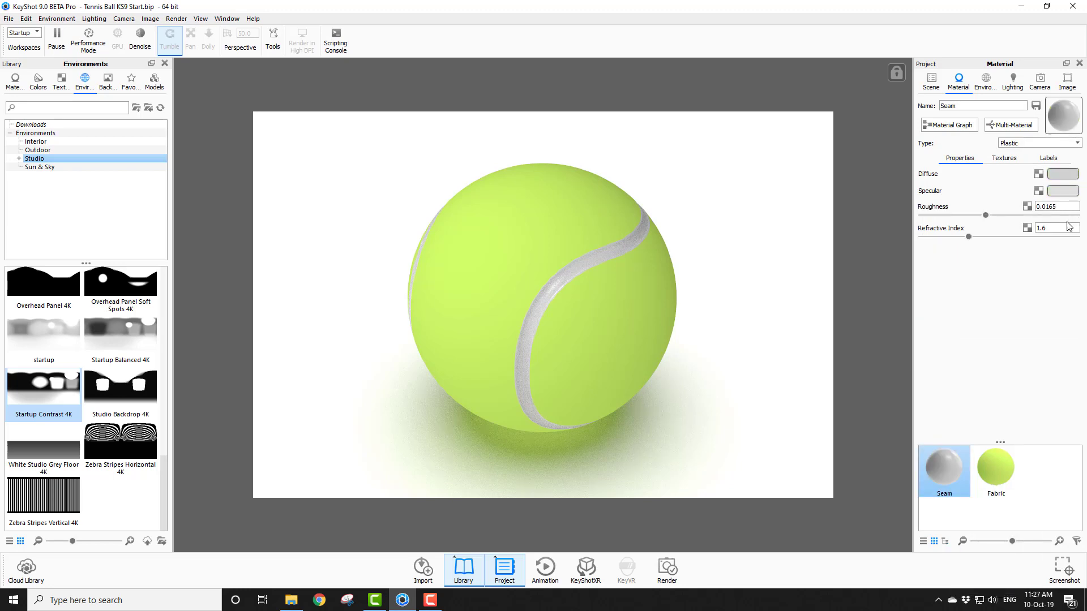
left_click(1004, 159)
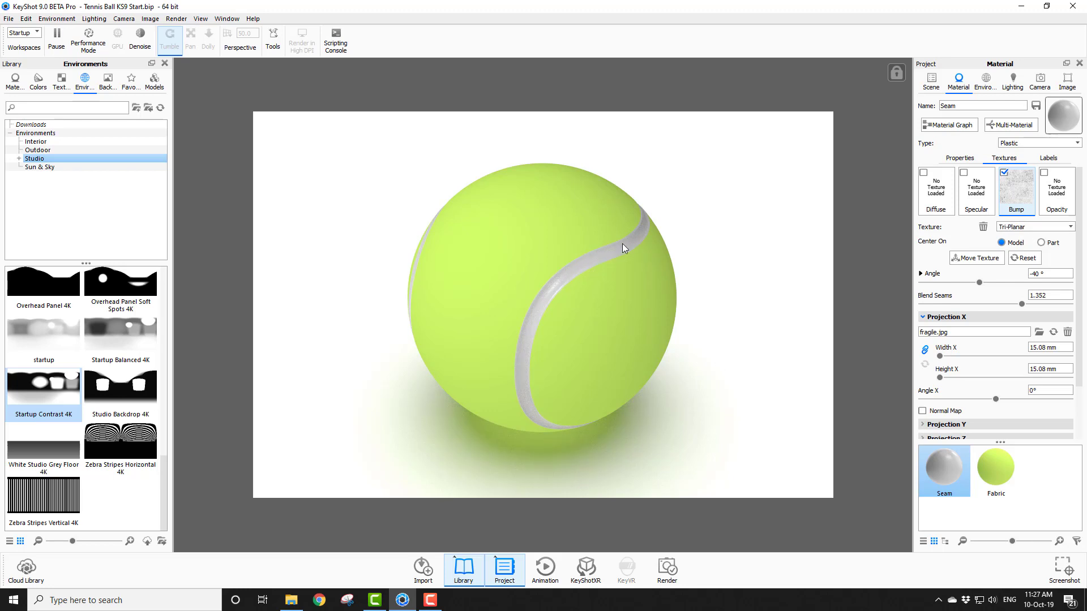
Step: Open the Fabric material in the Material Graph and move its Advanced and Fabric nodes upward to free space below
left_click(1001, 477)
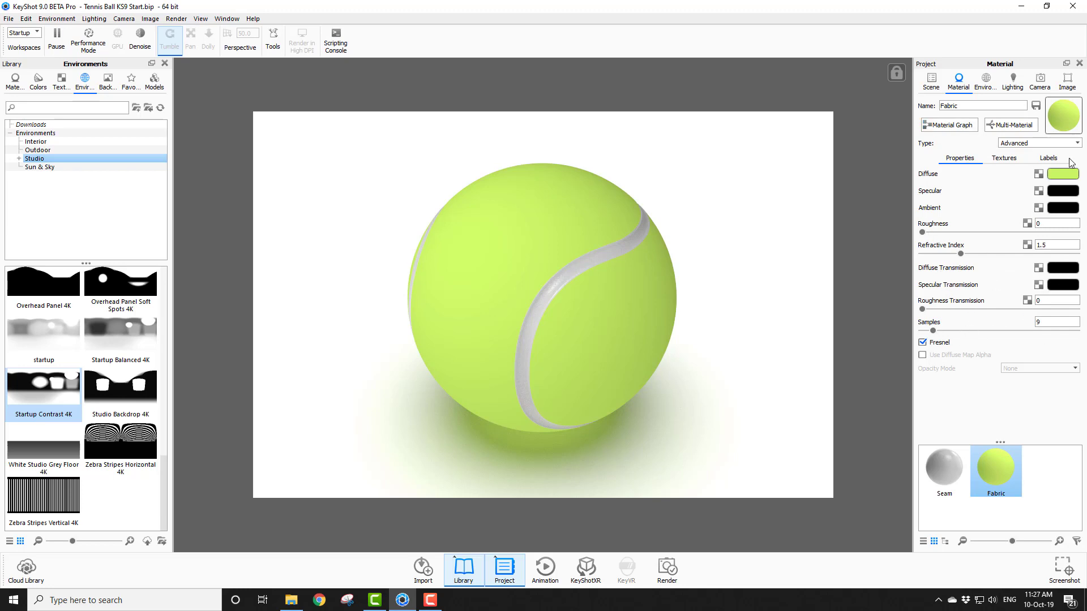
left_click(954, 125)
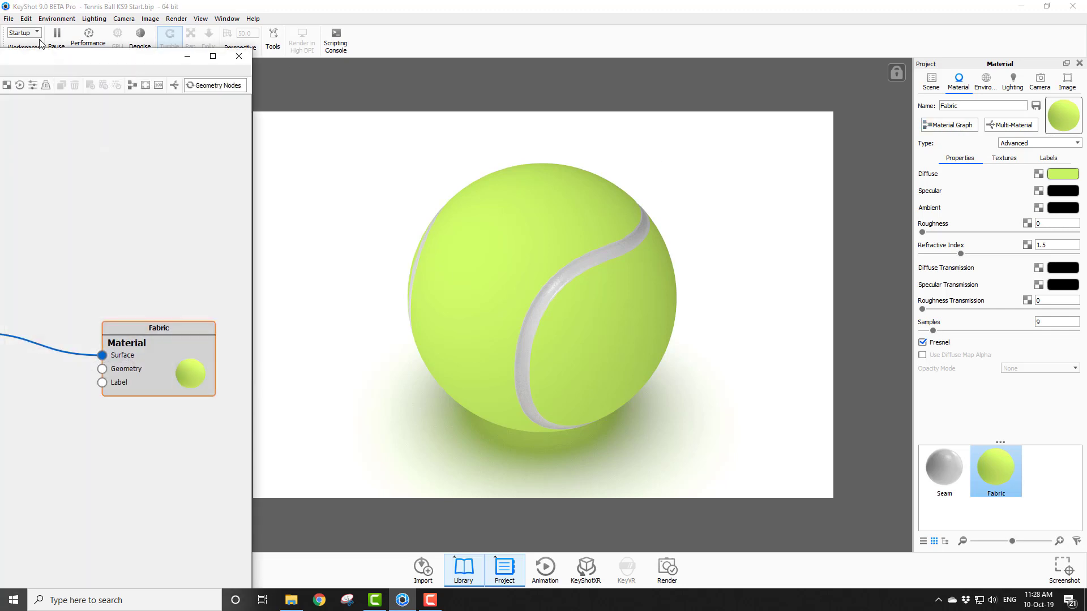
mouse_move(88, 67)
left_mouse_down()
mouse_move(346, 35)
mouse_move(322, 36)
left_mouse_up()
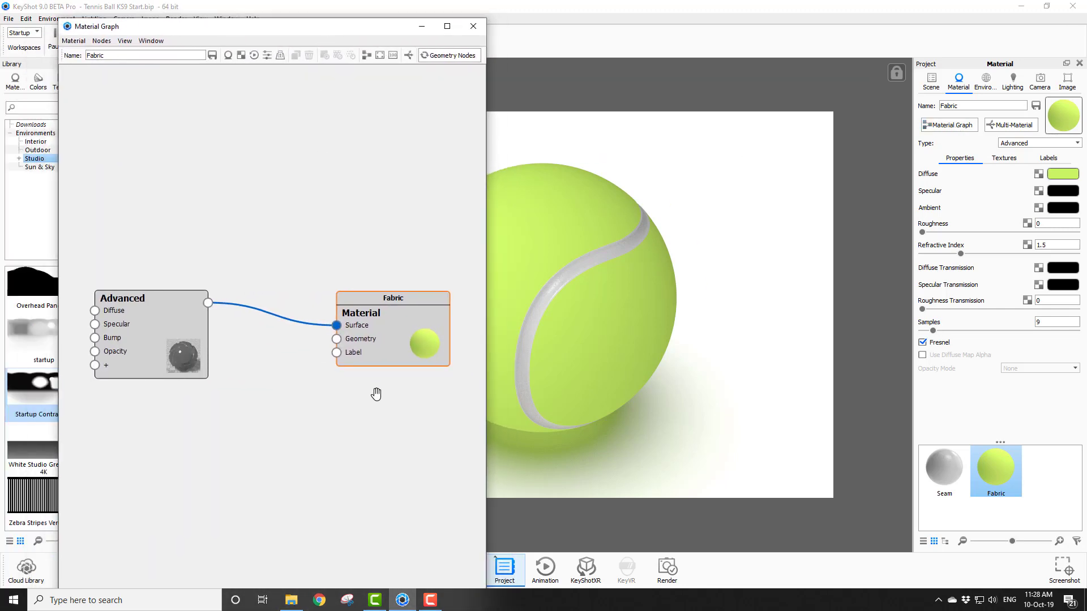
left_click_drag(175, 315, 180, 237)
left_click_drag(390, 318, 373, 266)
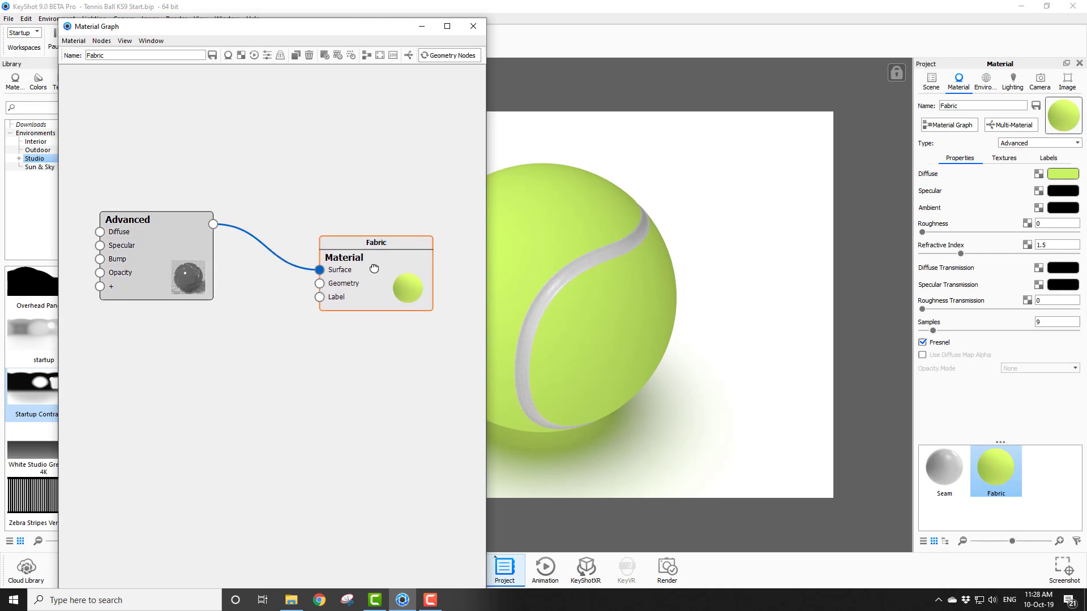
Step: Add a Fuzz geometry node below the Advanced node and connect its output to the Fabric material's Geometry input
right_click(230, 363)
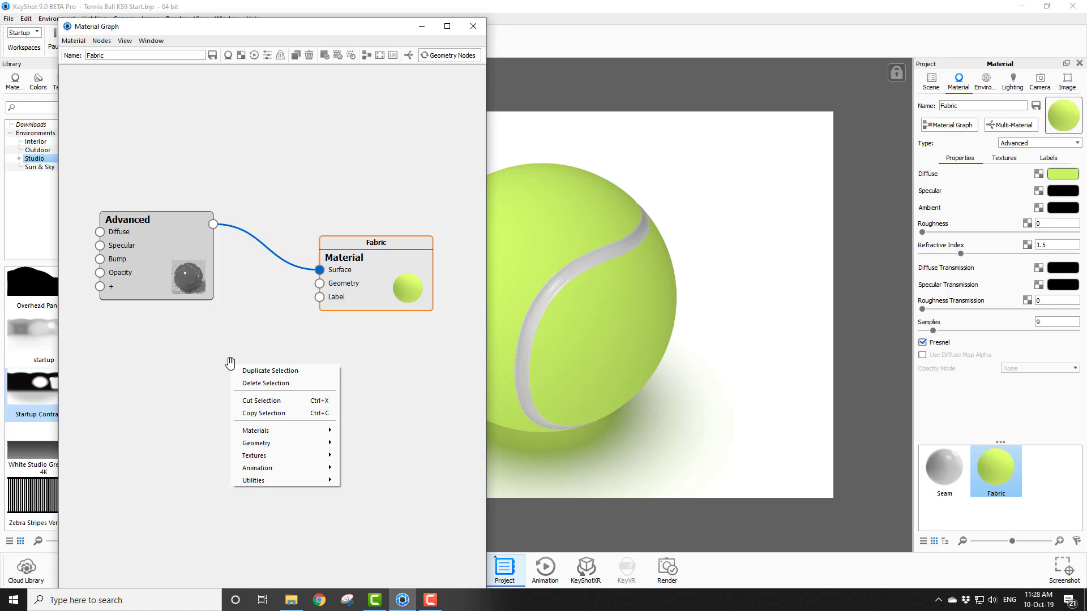
mouse_move(279, 444)
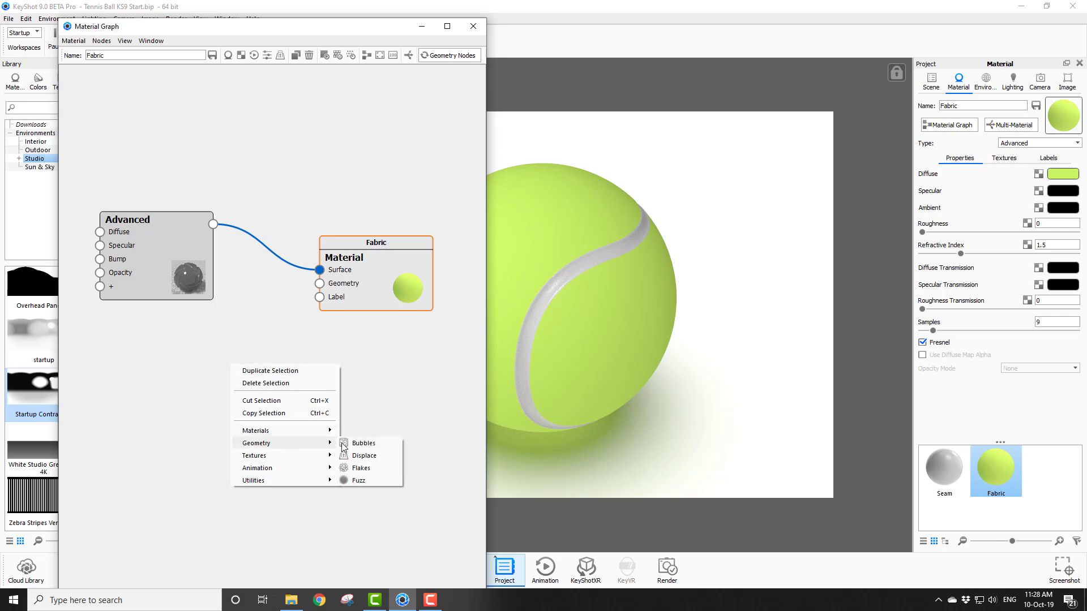
left_click(358, 480)
left_click_drag(303, 392, 170, 406)
left_click_drag(239, 369, 319, 283)
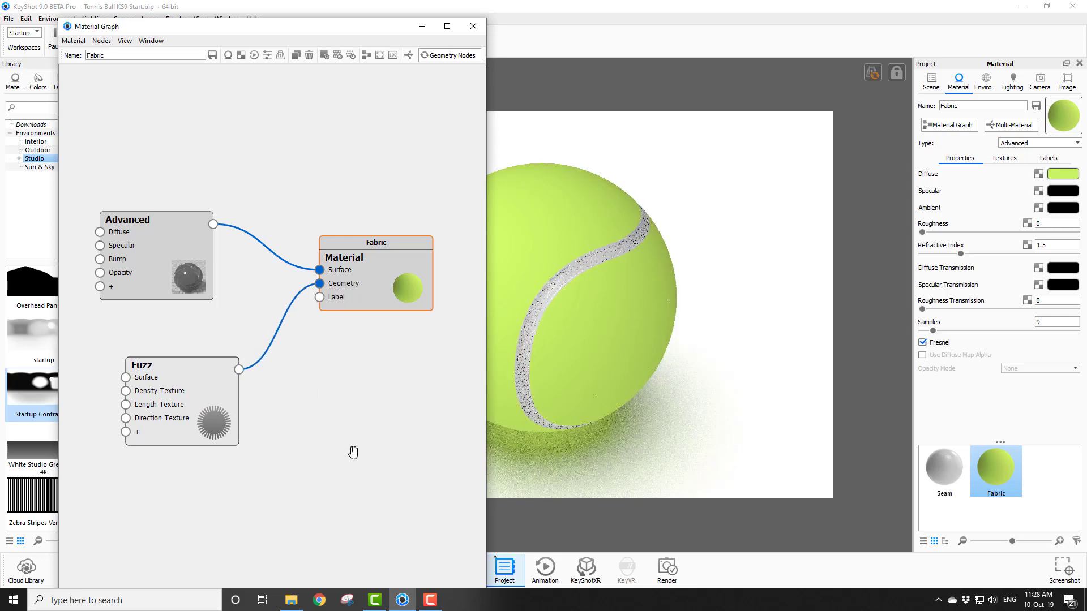
Step: Open the Fuzz node's properties, move the Material Graph window clear of the ball, and switch to the Saved 02 camera
double_click(175, 436)
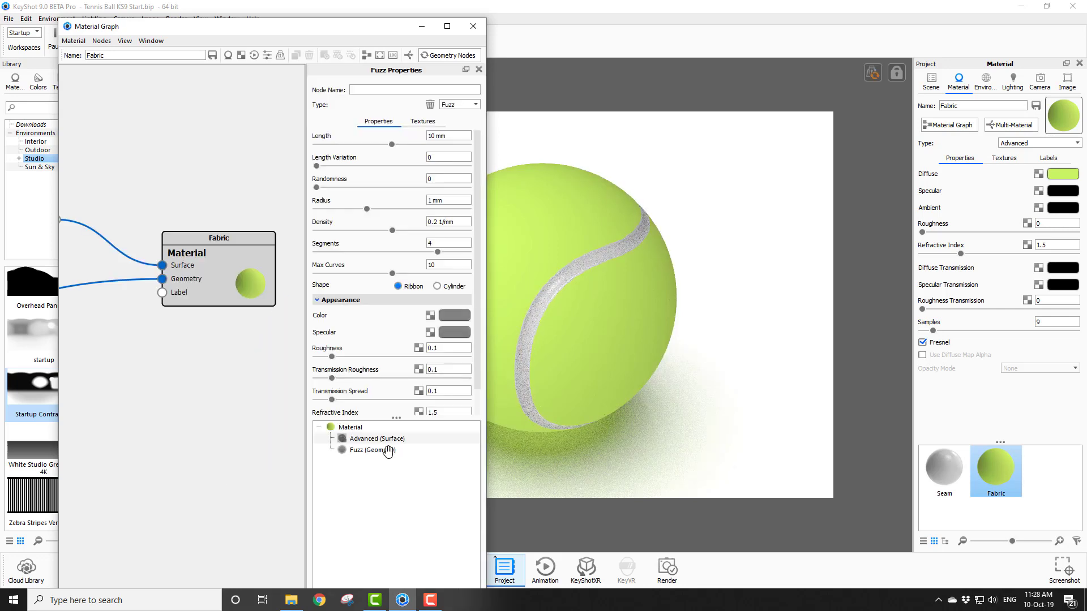
left_click_drag(305, 23, 358, 26)
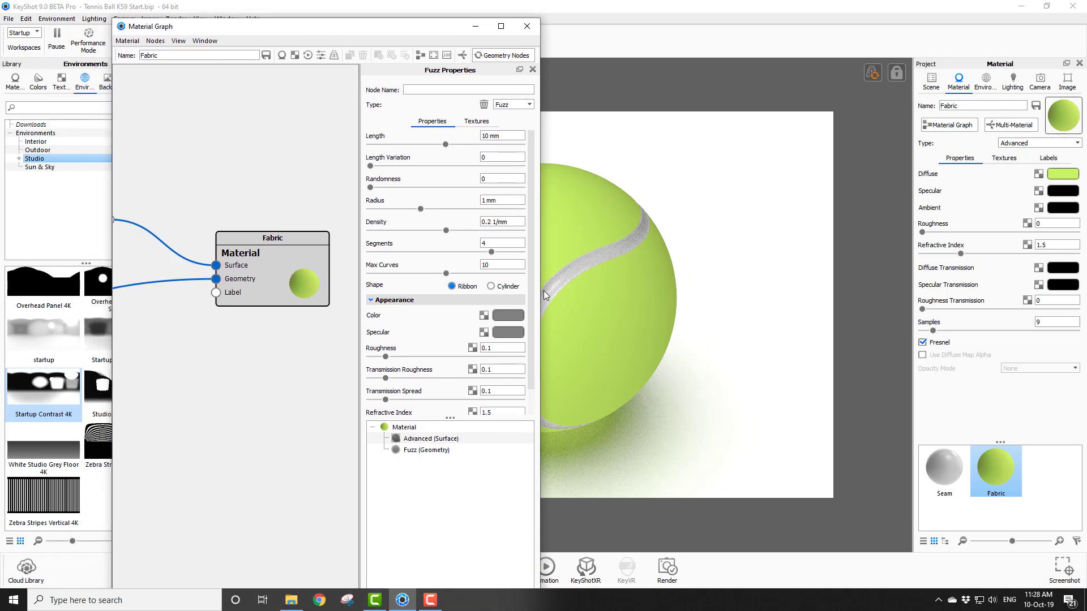
left_click_drag(431, 21, 260, 46)
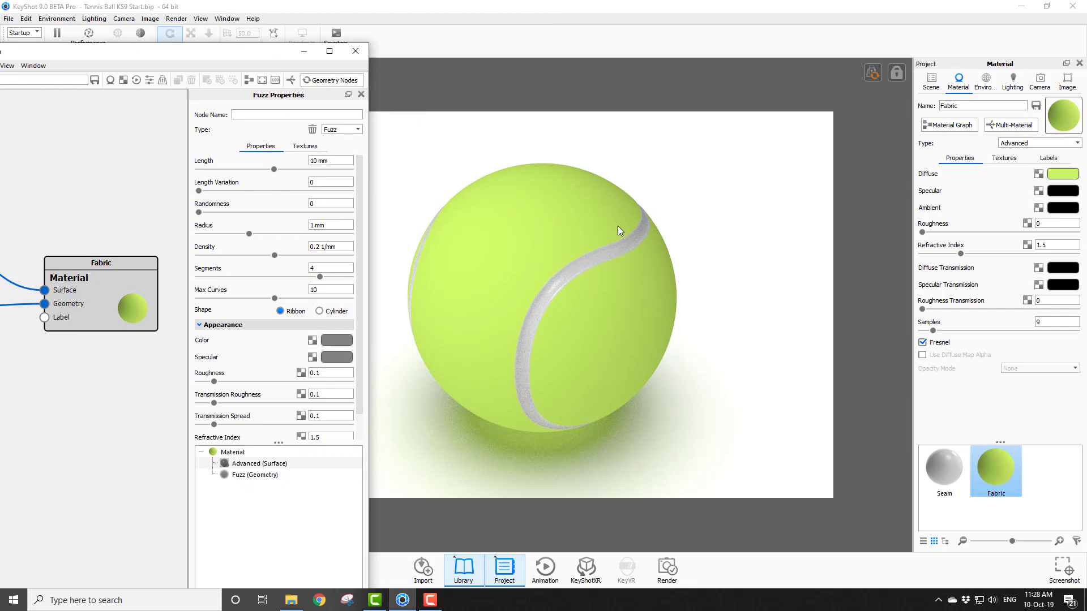
left_click(1042, 85)
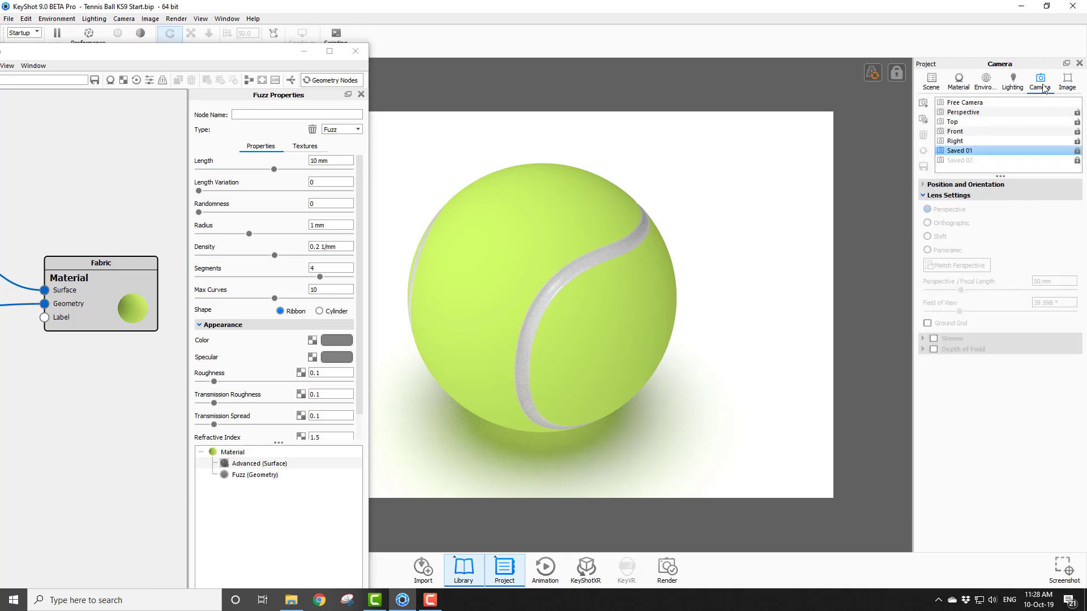
left_click(960, 160)
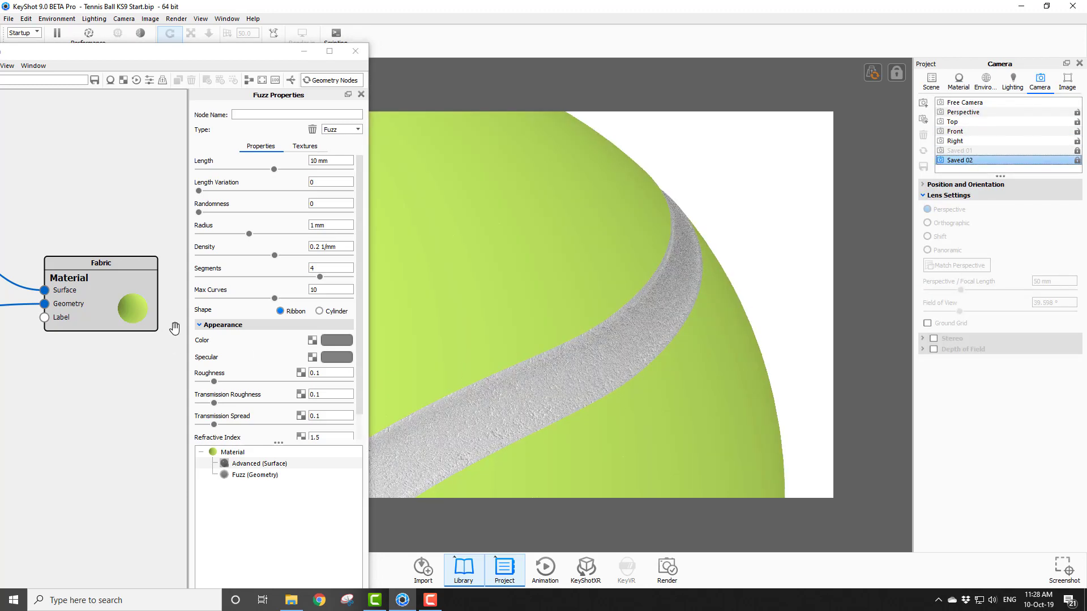
Step: Set the fuzz length to 0.8 mm and radius to 0.01 mm, and execute the geometry node
left_click(330, 160)
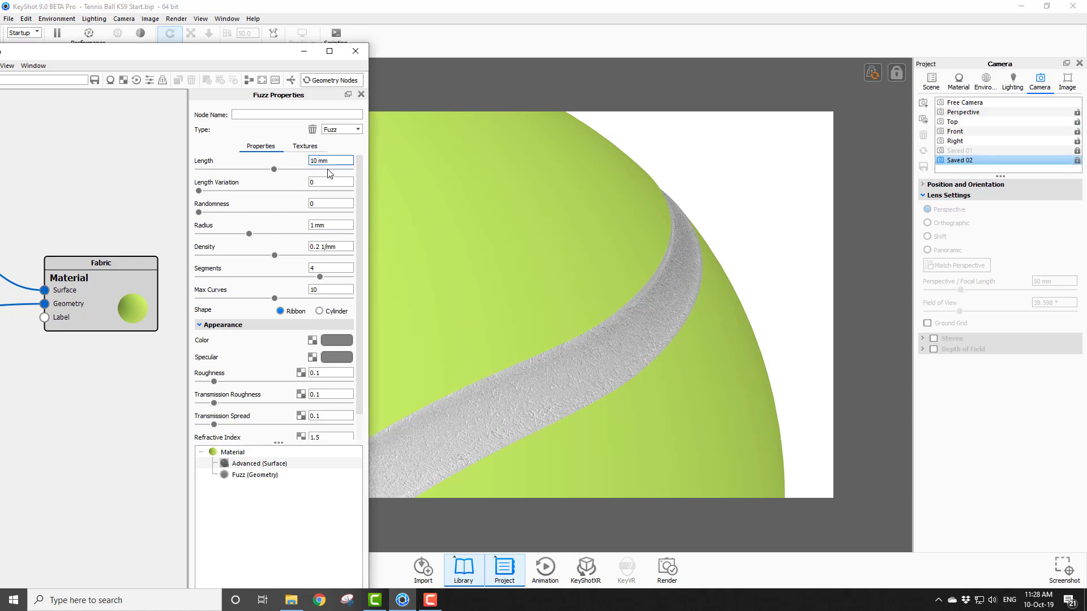
left_click_drag(334, 160, 308, 160)
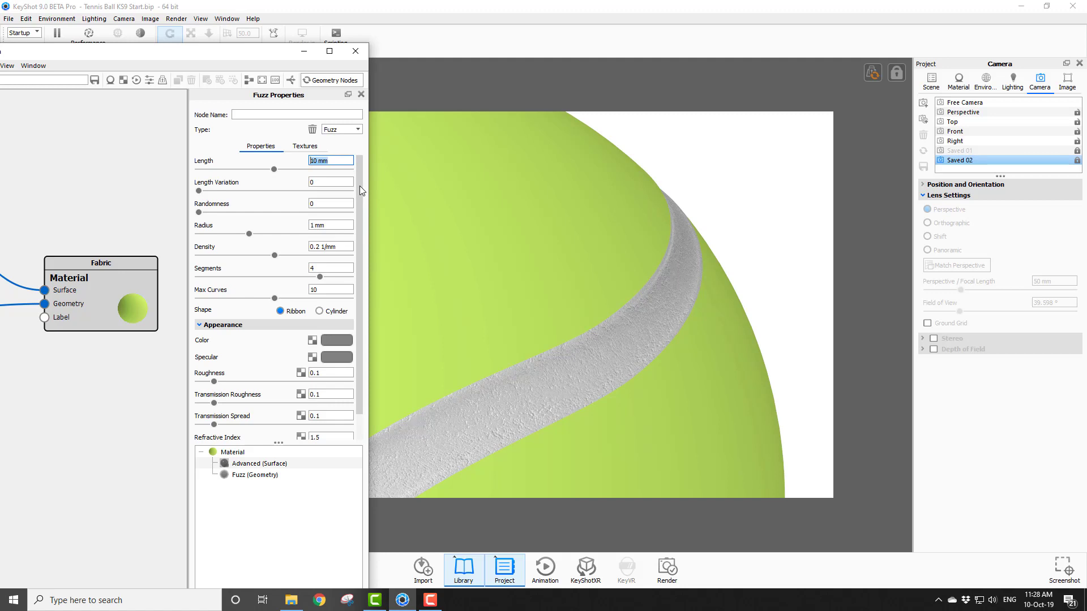
type("0.8")
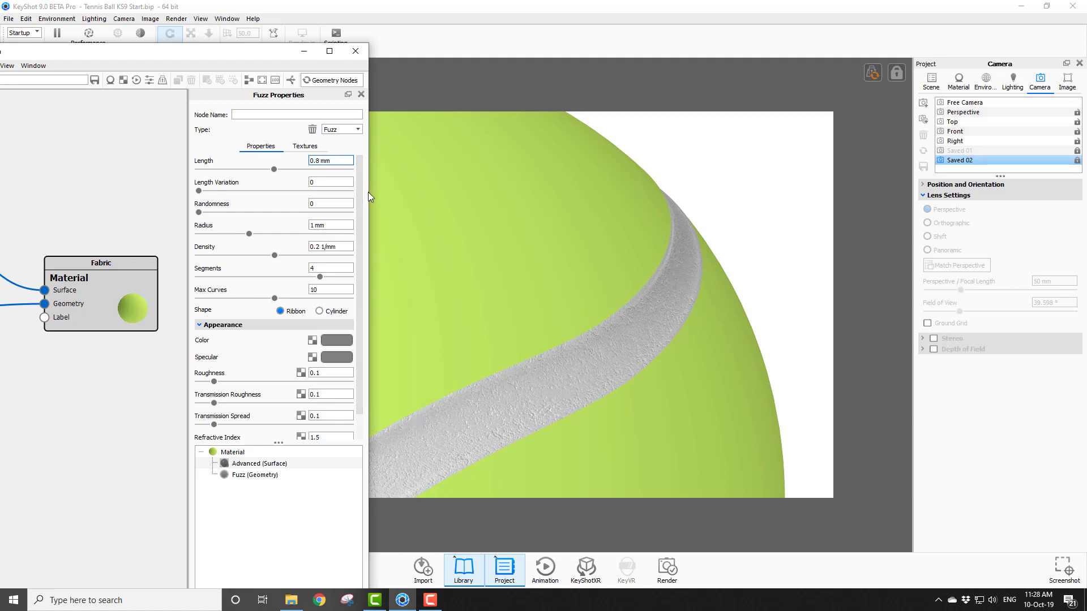
left_click(311, 226)
scroll(262, 345, "down", 1)
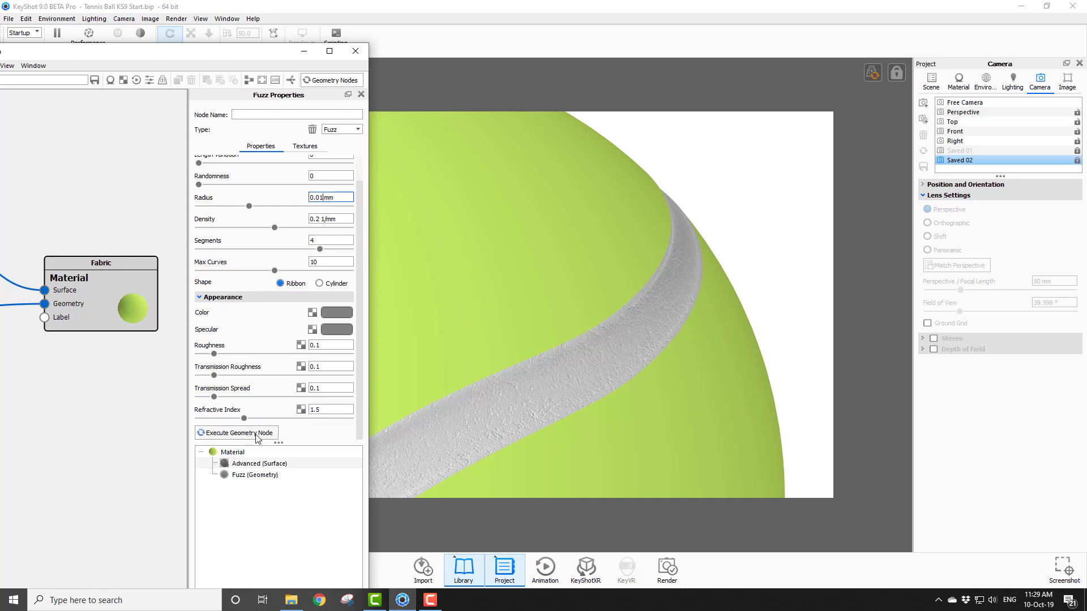
left_click(256, 434)
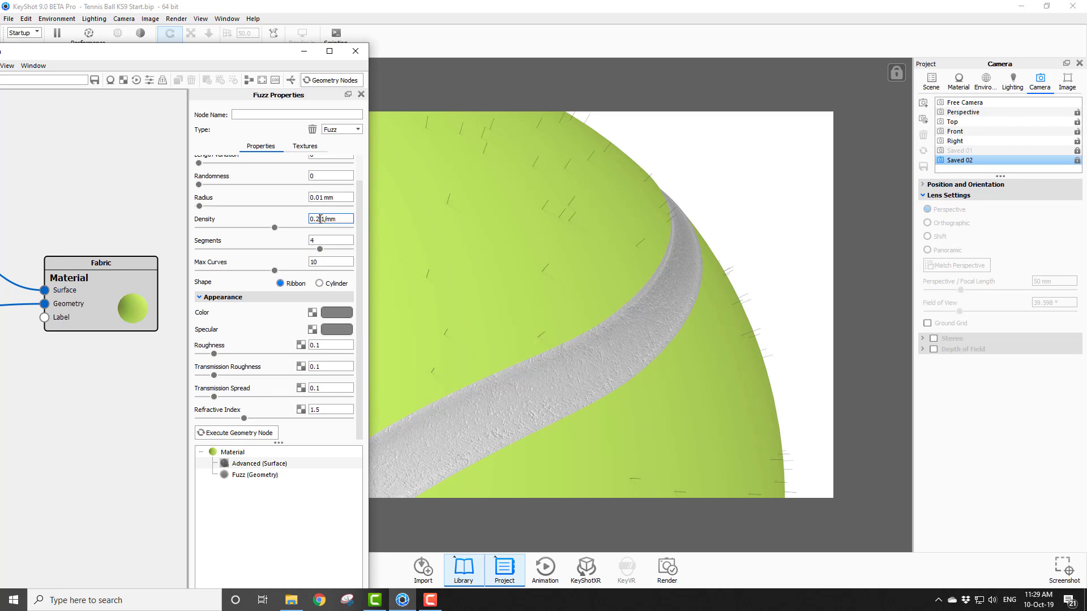
Step: Set the fuzz density to 1 1/mm and execute the geometry node
left_click_drag(321, 219, 309, 220)
type("1")
left_click(241, 435)
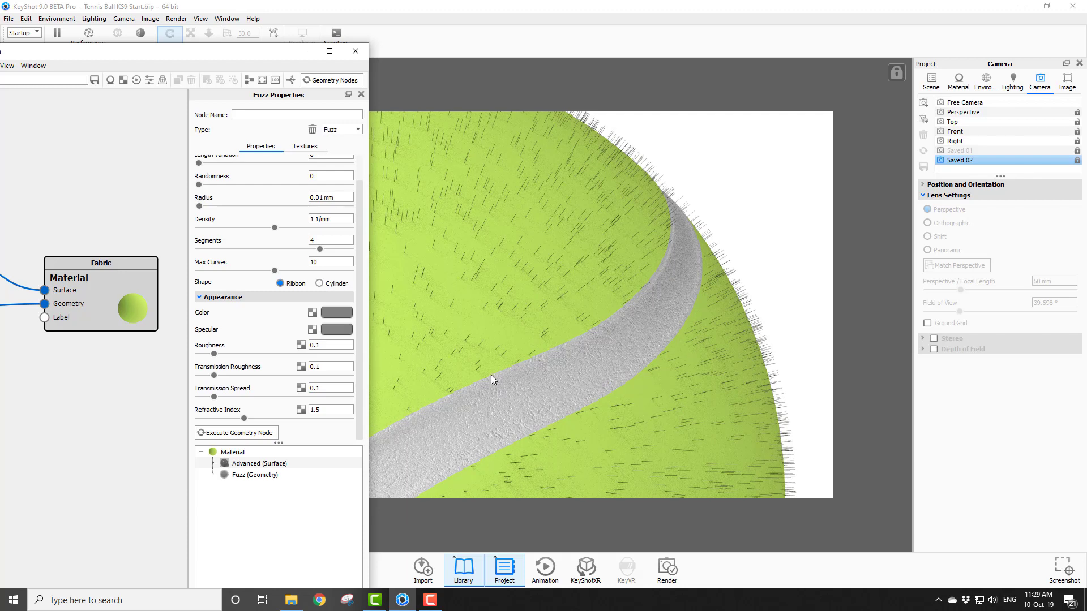
Step: Set the fuzz length variation to 0.2, execute the geometry node, and enlarge the properties area to show all settings
scroll(326, 265, "up", 1)
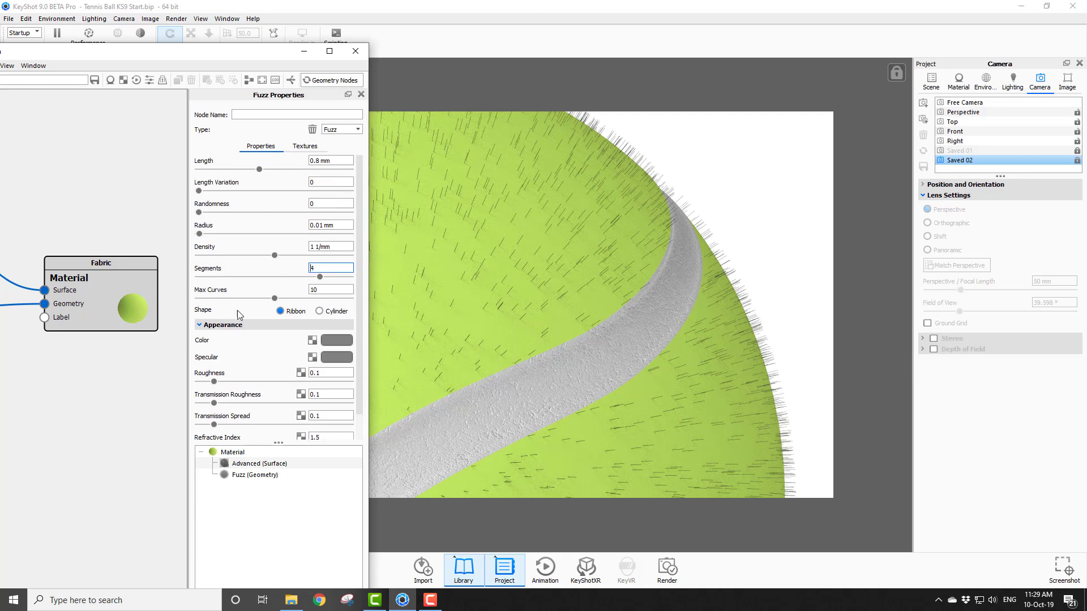
left_click(325, 182)
type("0.2")
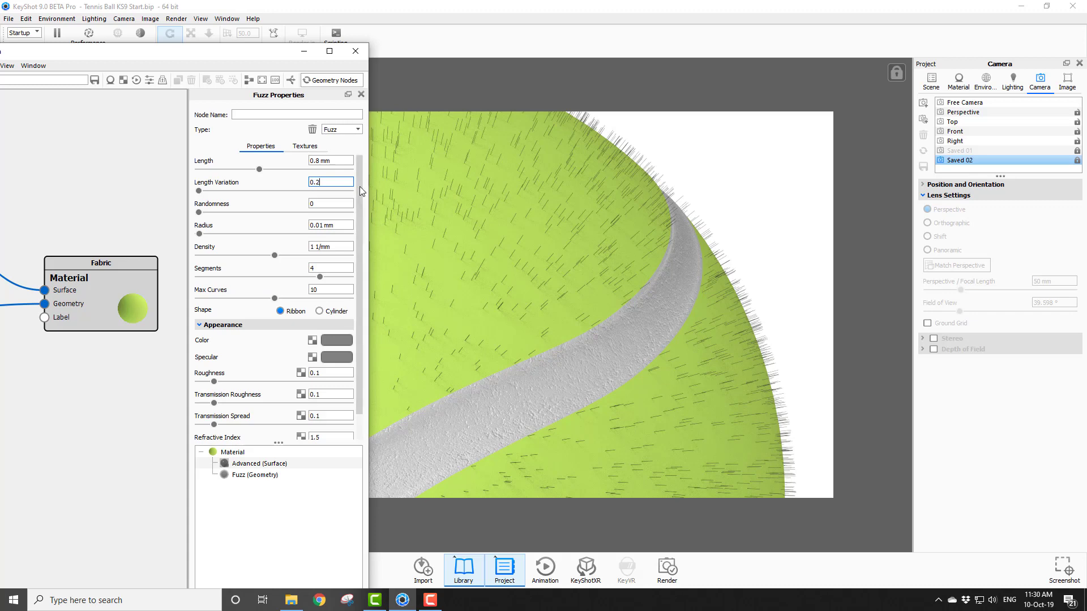
scroll(359, 186, "down", 1)
left_click(240, 431)
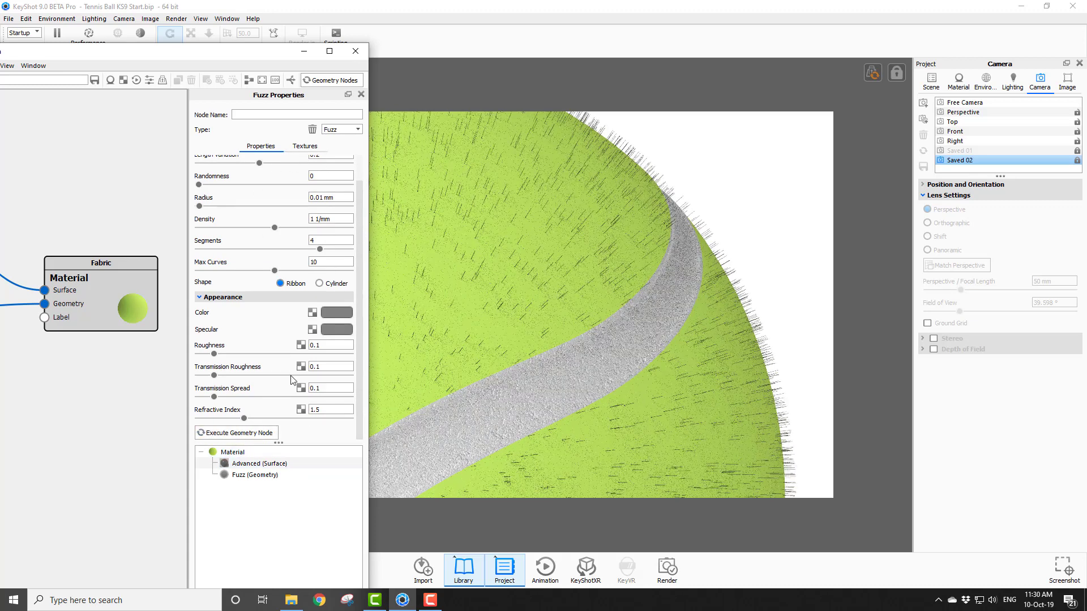
left_click_drag(324, 443, 324, 515)
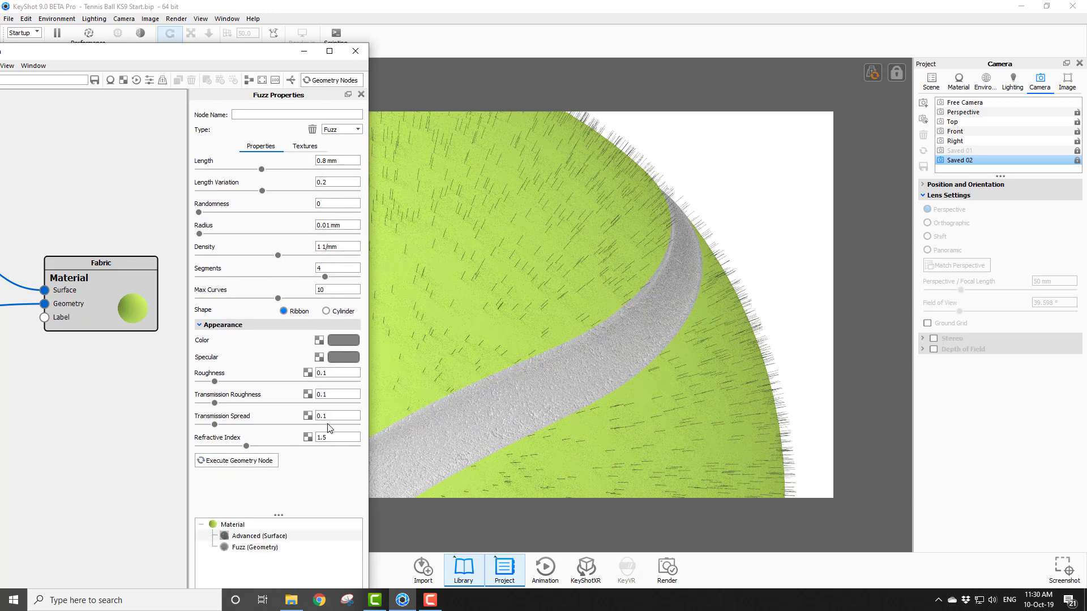
left_click(246, 466)
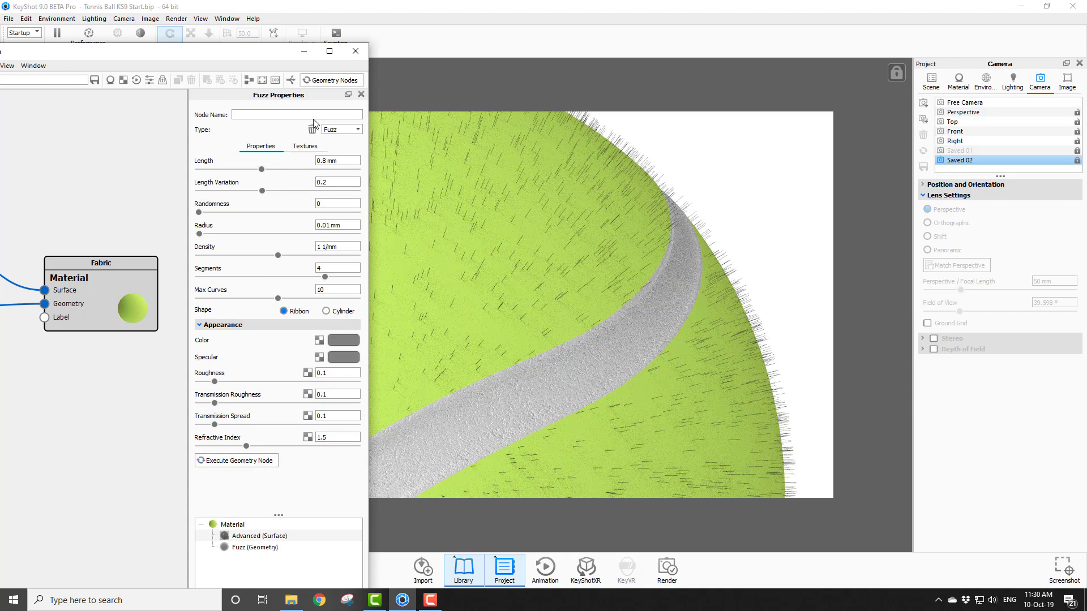
Step: Set the fuzz length to 0.6 mm and randomness to 2.5, executing the geometry node after each change
left_click(324, 161)
key("BackSpace")
type("6")
left_click(247, 461)
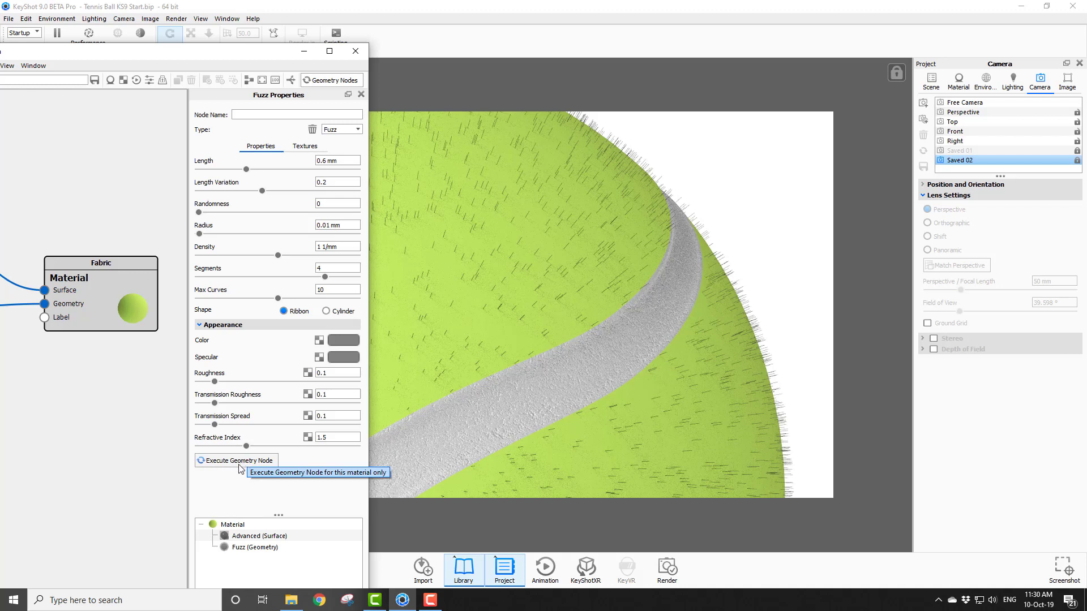
double_click(326, 202)
type("2")
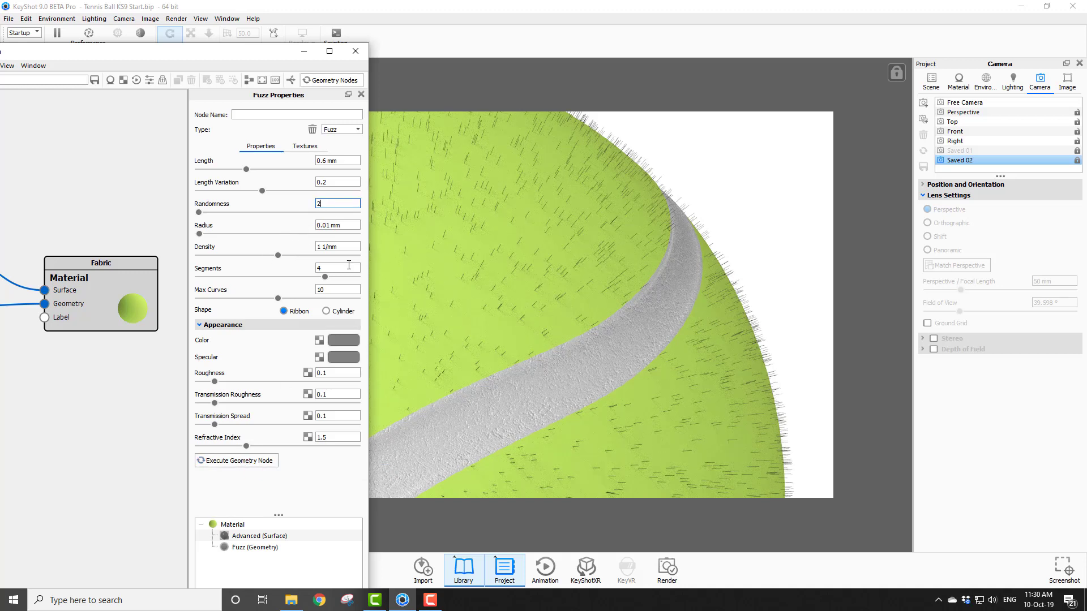
type(".5")
left_click(265, 461)
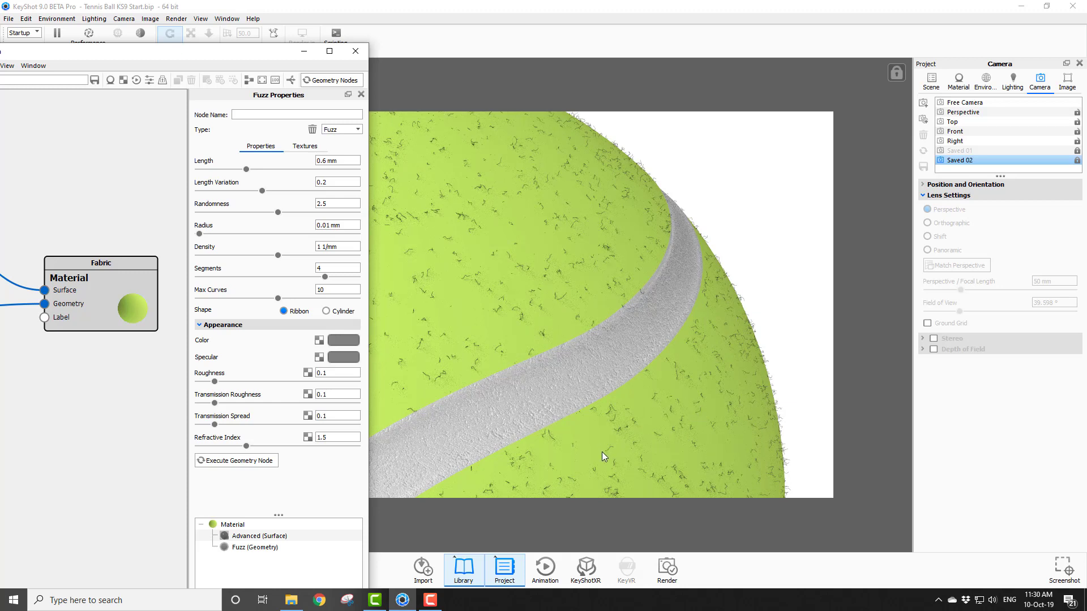
Step: Set the fuzz segments to 20 and execute the geometry node
left_click(320, 269)
type("20")
left_click(238, 461)
Step: Set the fuzz density to 16 1/mm and execute the geometry node
left_click_drag(321, 247, 309, 249)
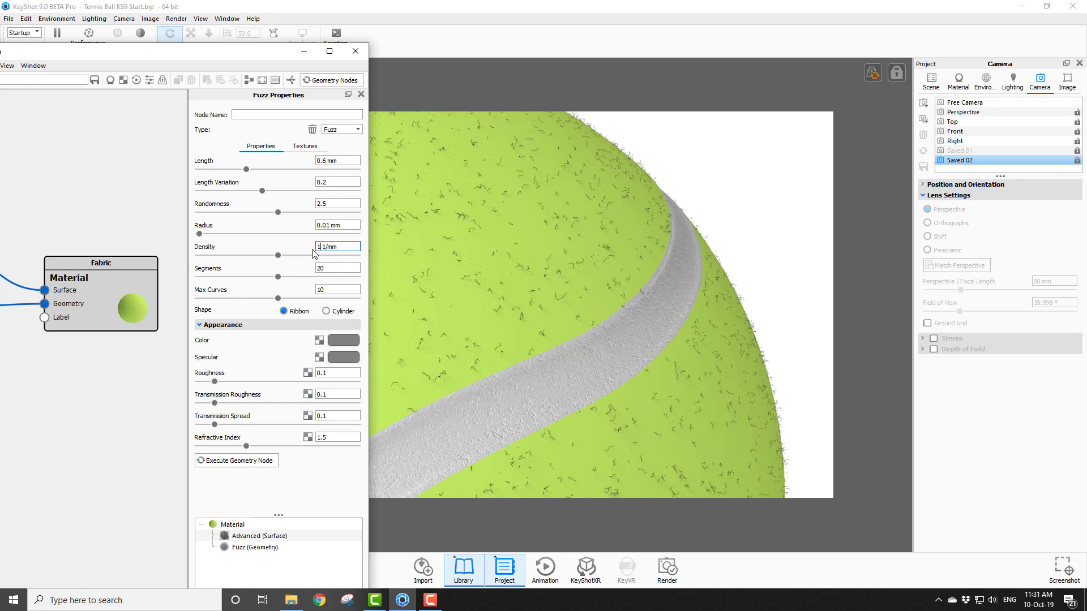
type("16")
left_click(247, 462)
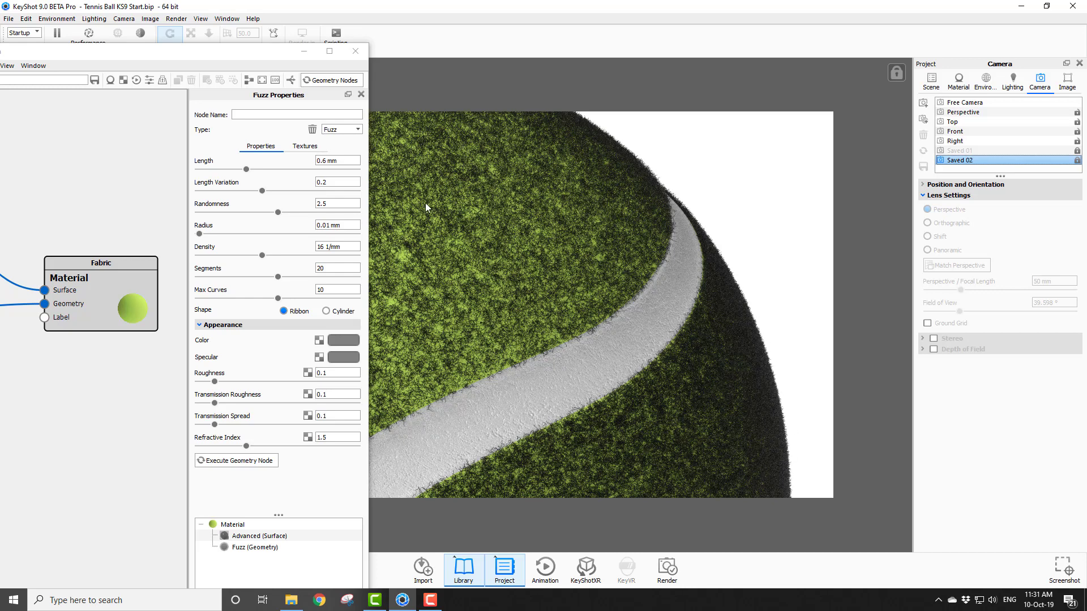
Step: Set the fuzz density to 22 1/mm and execute the geometry node
left_click(320, 246)
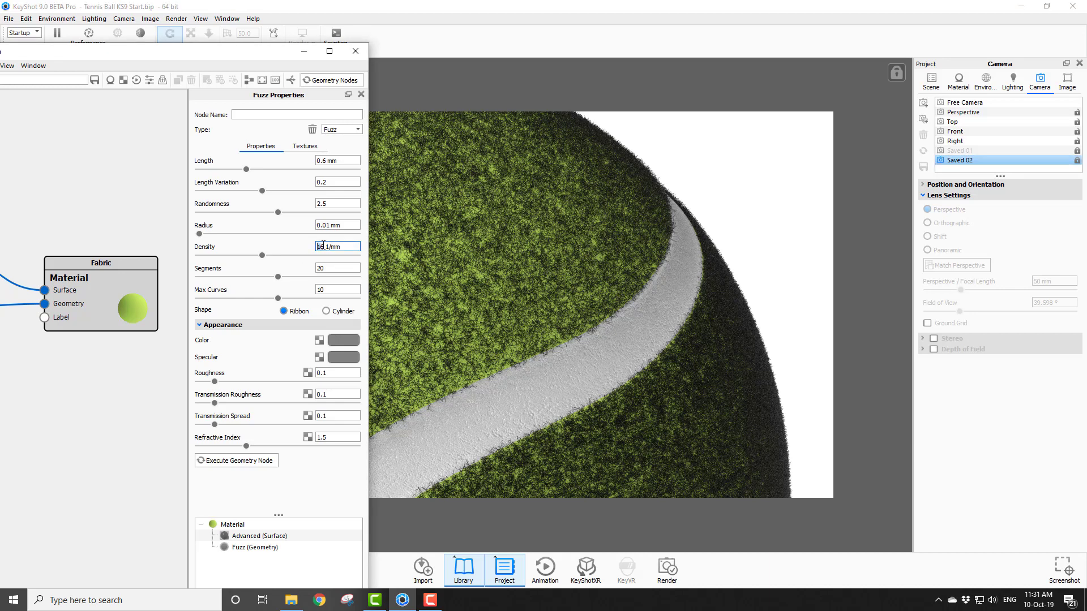
double_click(323, 245)
type("22")
left_click(226, 462)
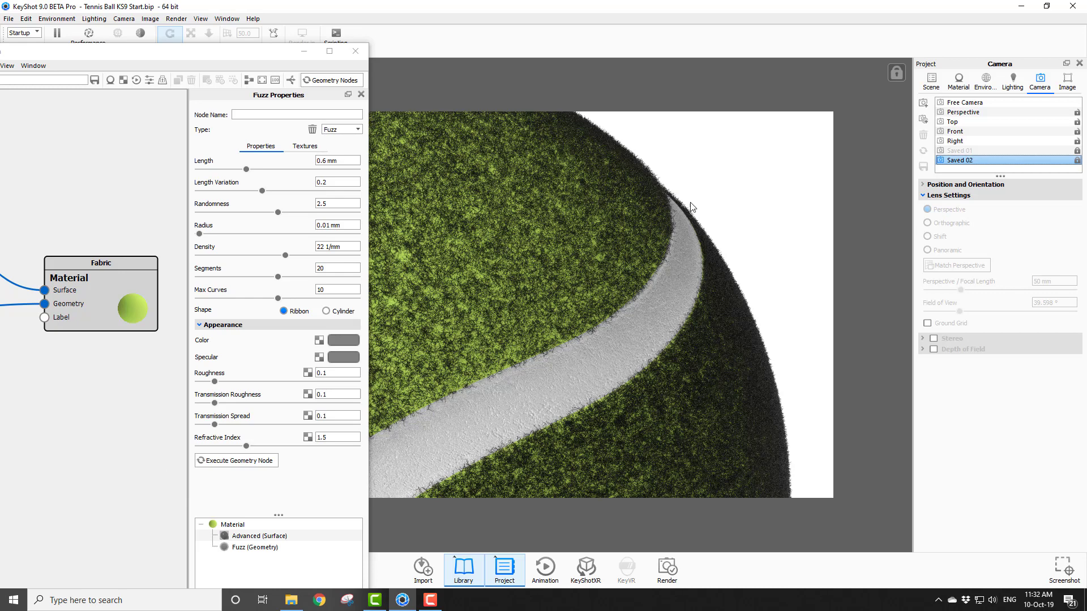
Step: Close the Fuzz properties and move the Fuzz node closer, beneath the Advanced and Fabric nodes in the graph
left_click_drag(273, 52, 587, 52)
left_click(675, 94)
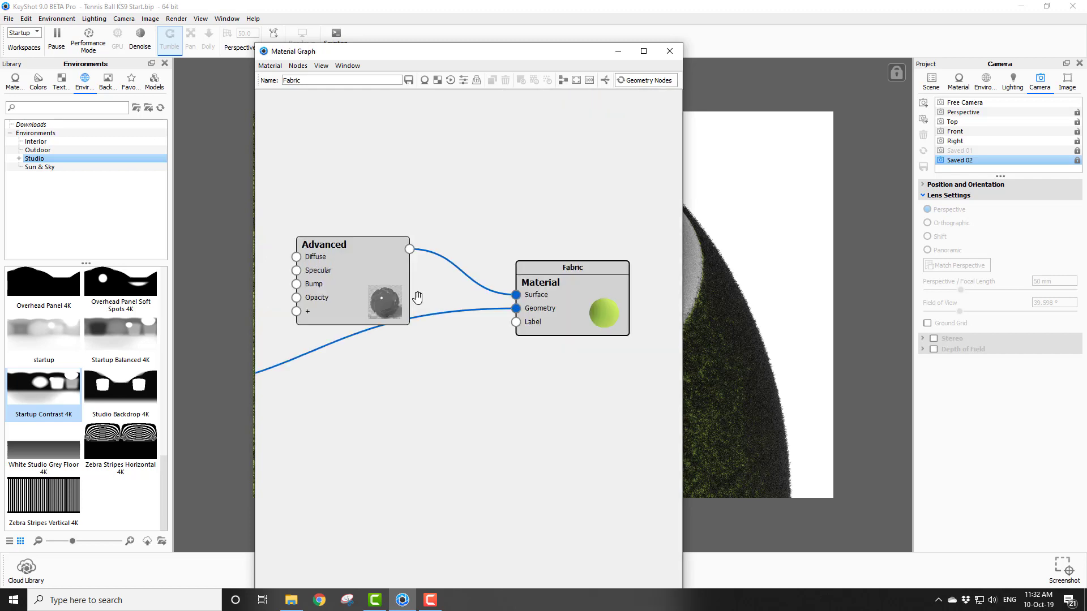
scroll(530, 340, "down", 8)
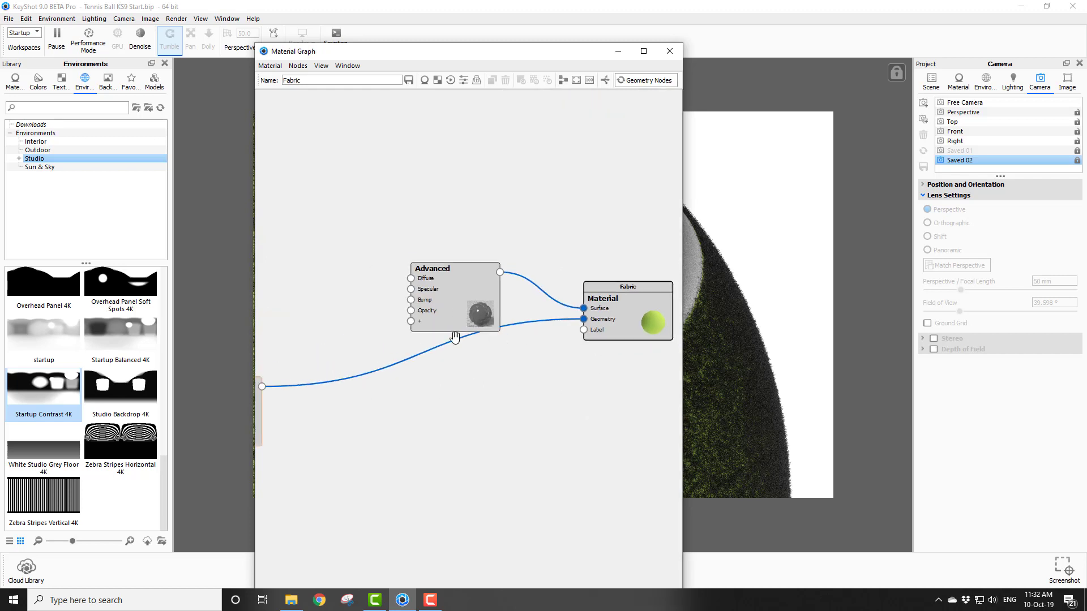
left_click(315, 397)
left_click_drag(316, 398, 542, 413)
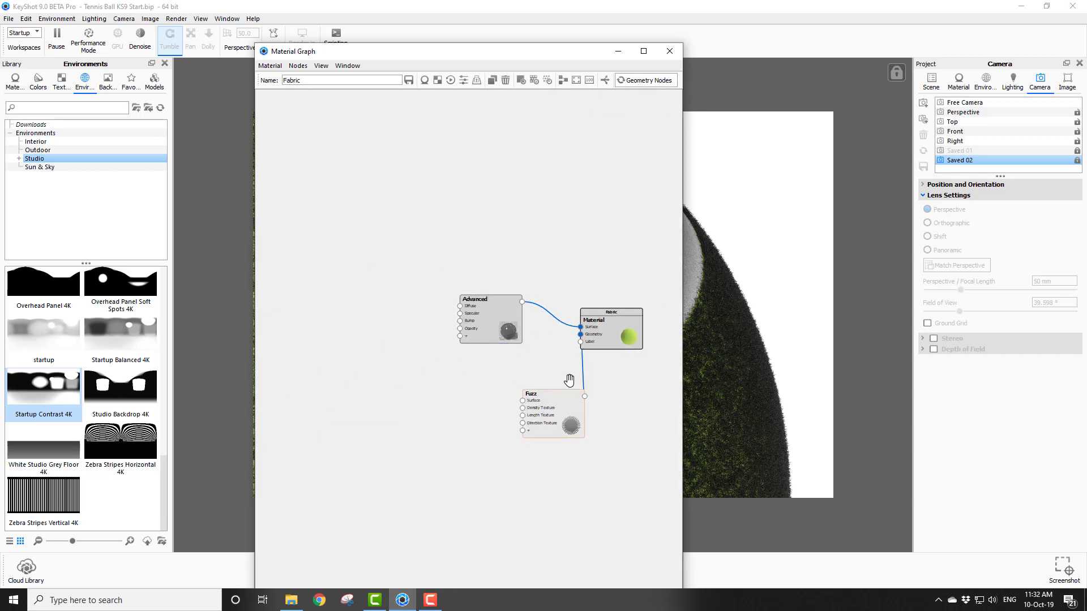
Step: Connect the Advanced node's output to the Fuzz node's Surface input and close the Material Graph
scroll(642, 430, "up", 1)
scroll(583, 440, "up", 5)
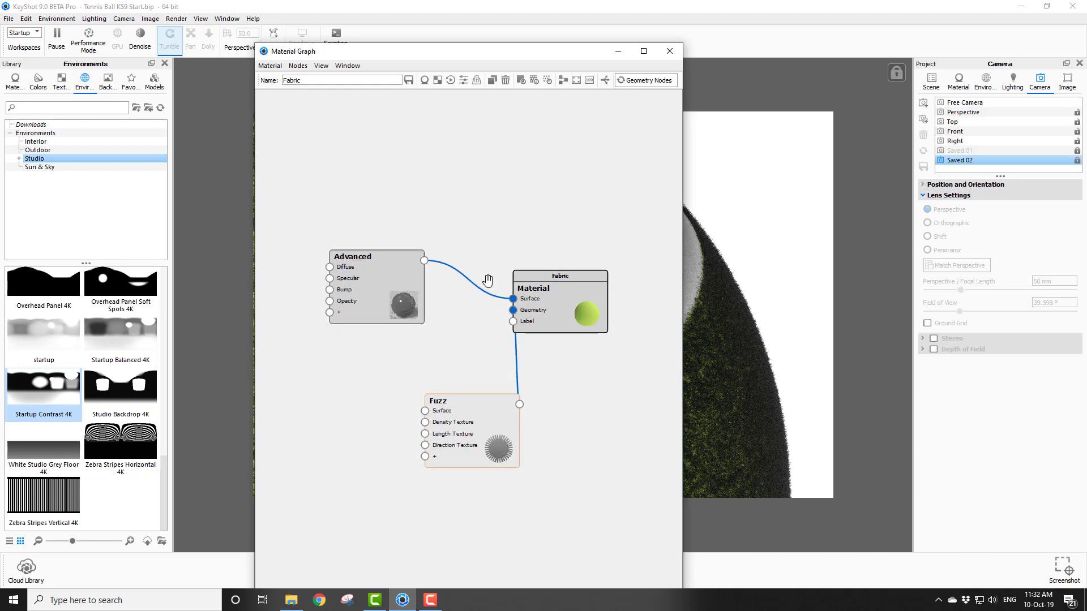
left_click_drag(547, 312, 586, 284)
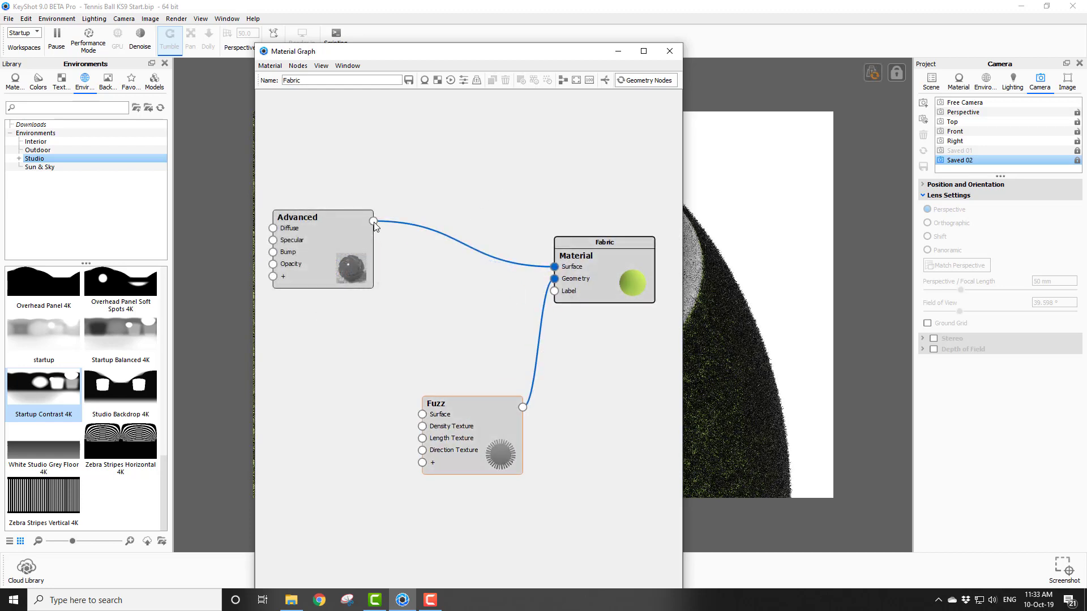
left_click_drag(374, 221, 422, 416)
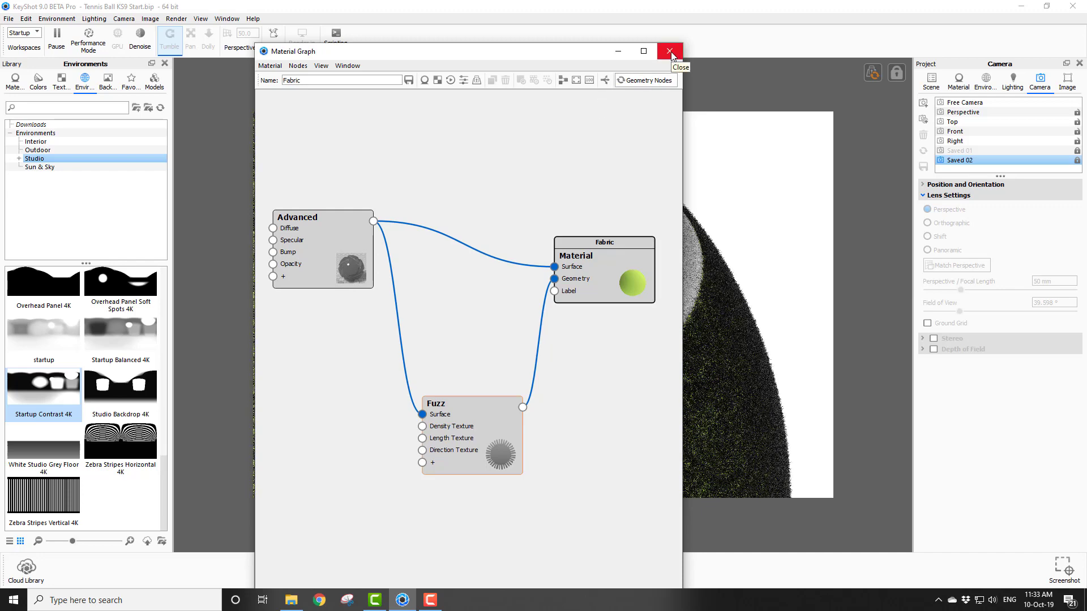
left_click(670, 51)
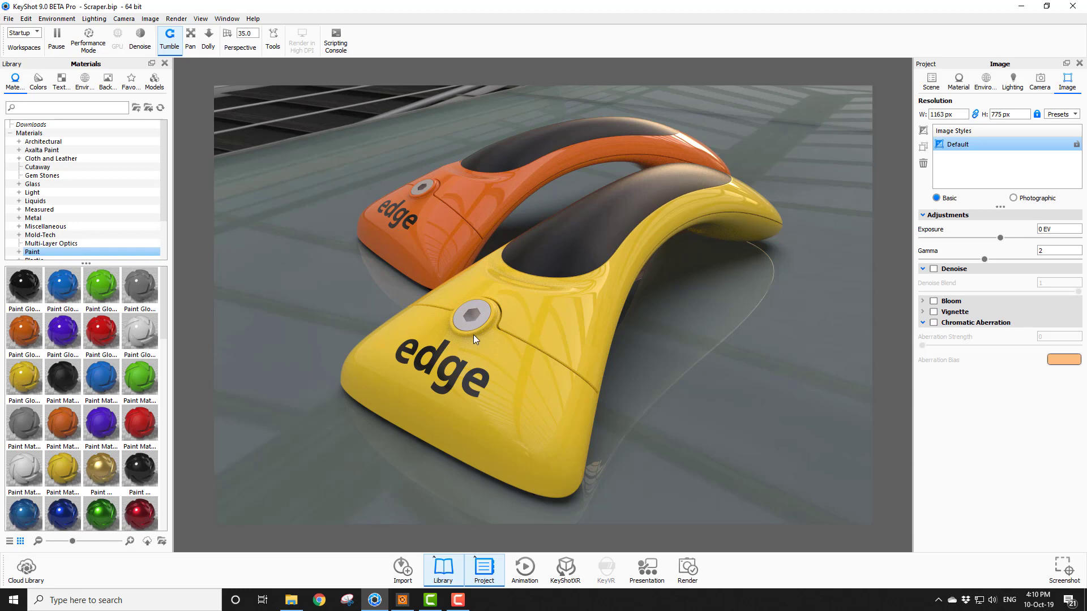
Step: Bring the camera closer to the yellow scraper's bolt and switch to XNote Stopwatch
scroll(474, 335, "up", 5)
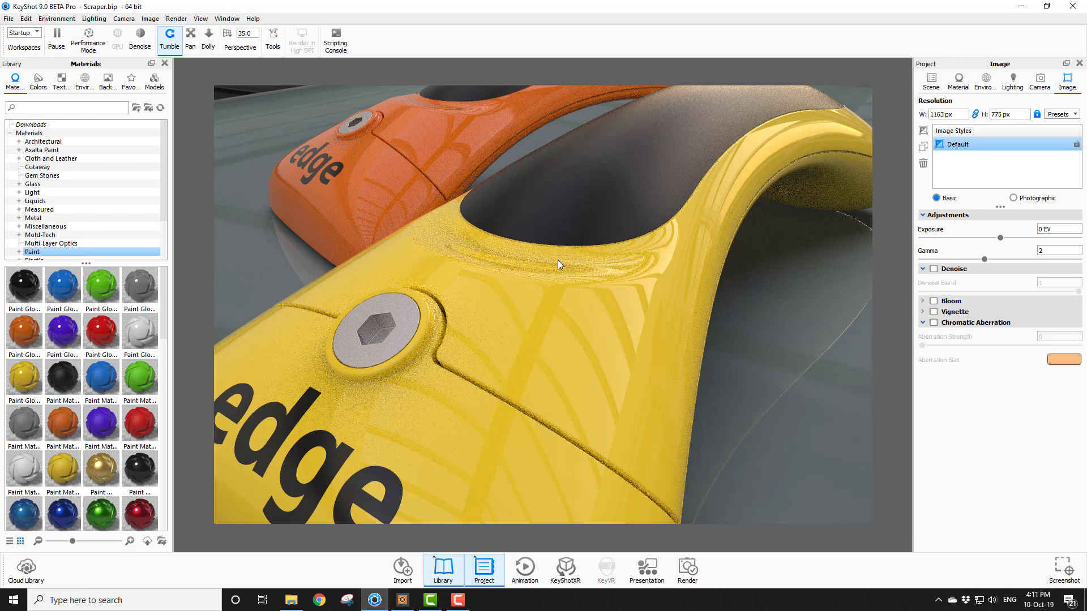
left_click(402, 600)
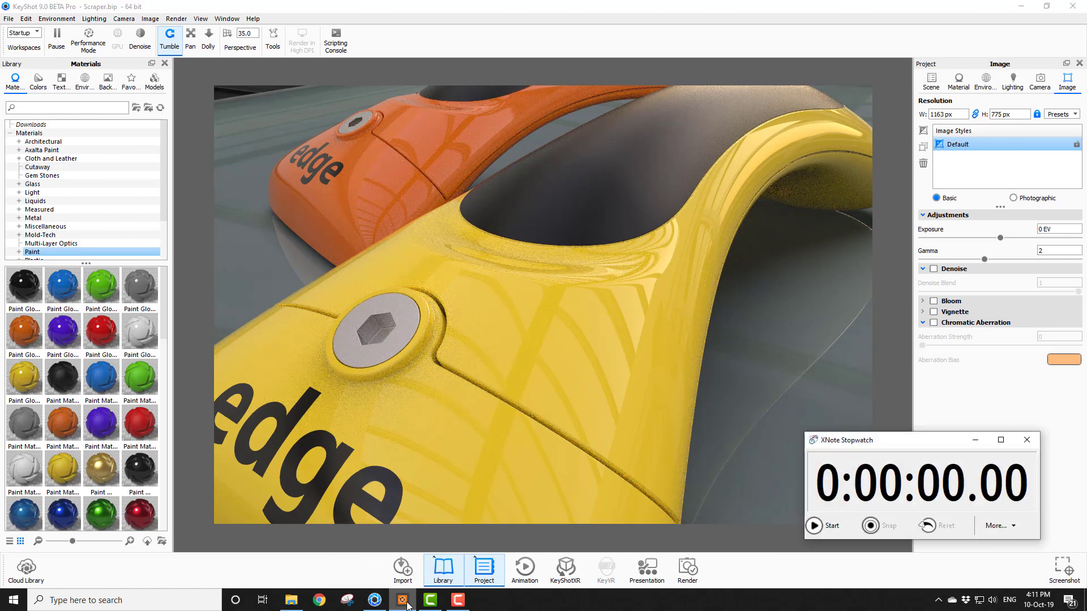
Step: Time the real-time rendering of a fresh Scraper view with Denoise off, using XNote Stopwatch, and reset the stopwatch
left_click_drag(916, 440, 867, 412)
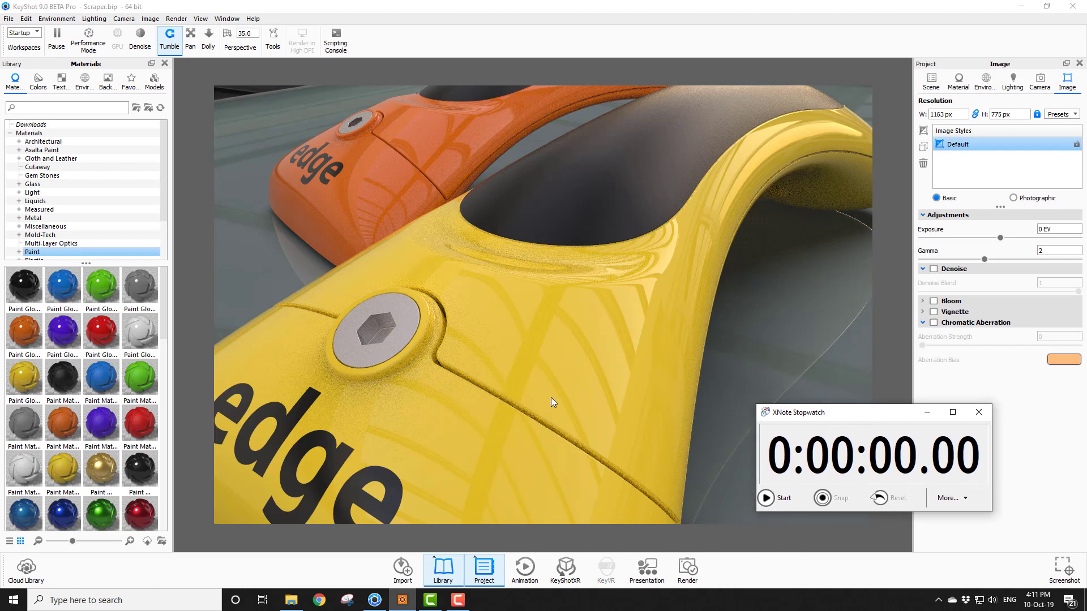
left_click_drag(535, 382, 602, 425)
left_click(760, 499)
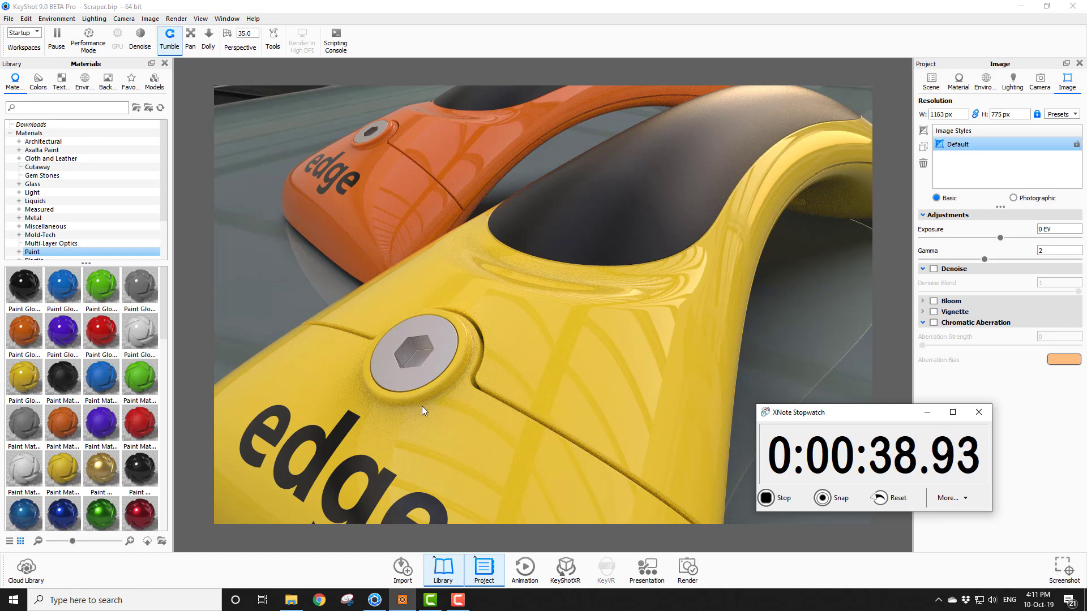
left_click(776, 498)
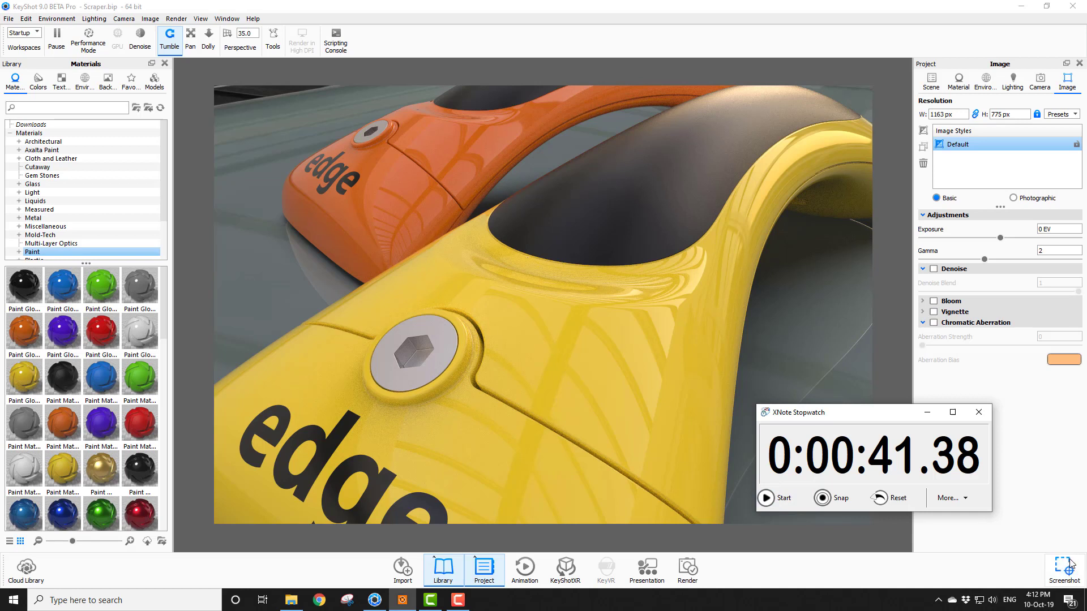
left_click(881, 498)
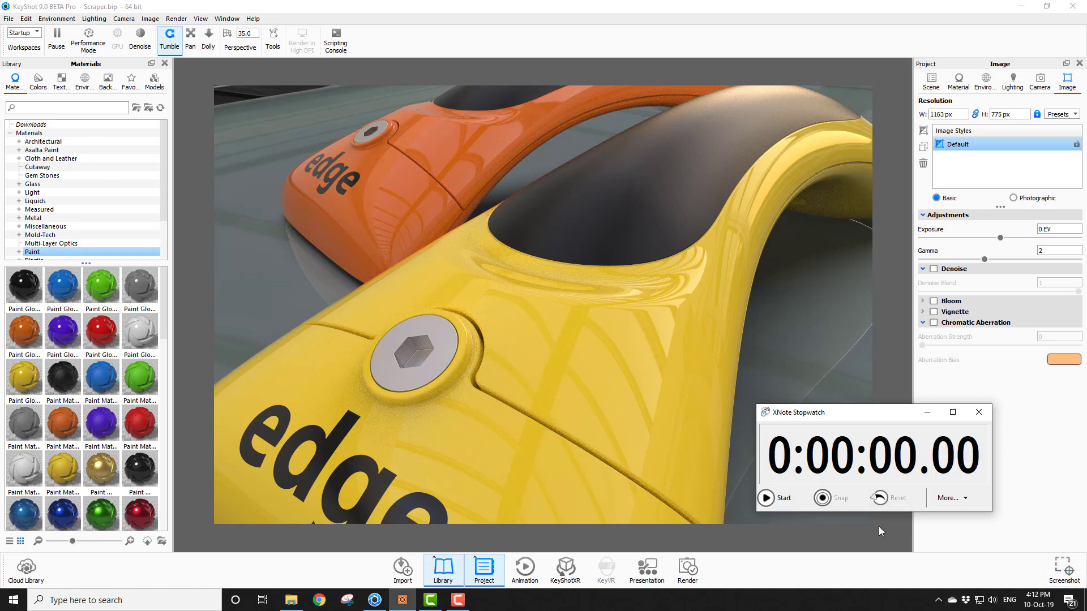
Step: Enable Denoise, time the real-time rendering again from a slightly changed view, and close the stopwatch
left_click(142, 41)
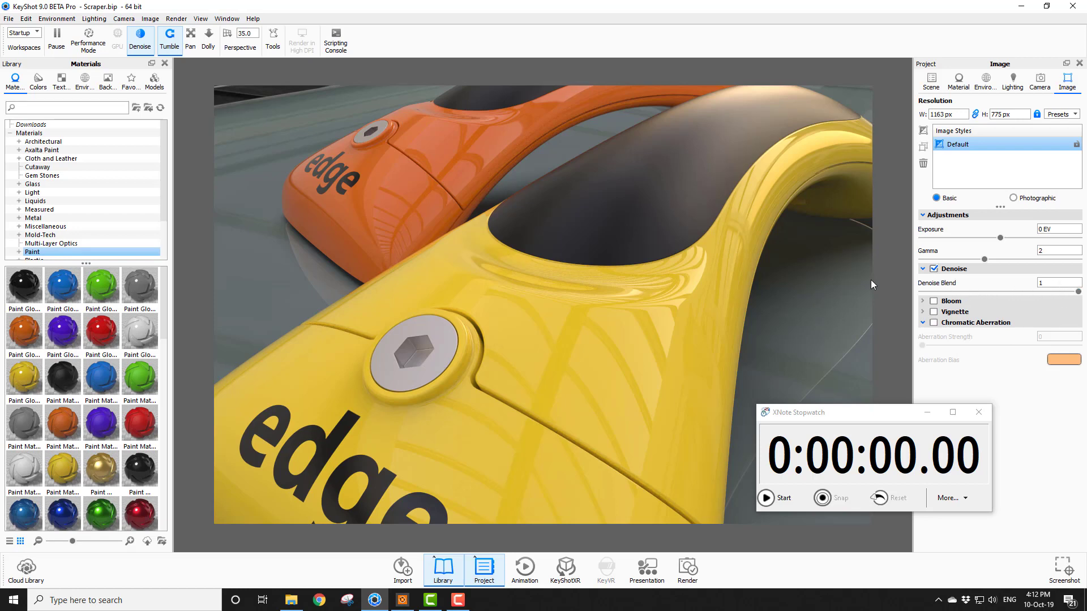
mouse_move(539, 366)
left_mouse_down()
mouse_move(609, 365)
mouse_move(536, 373)
left_mouse_up()
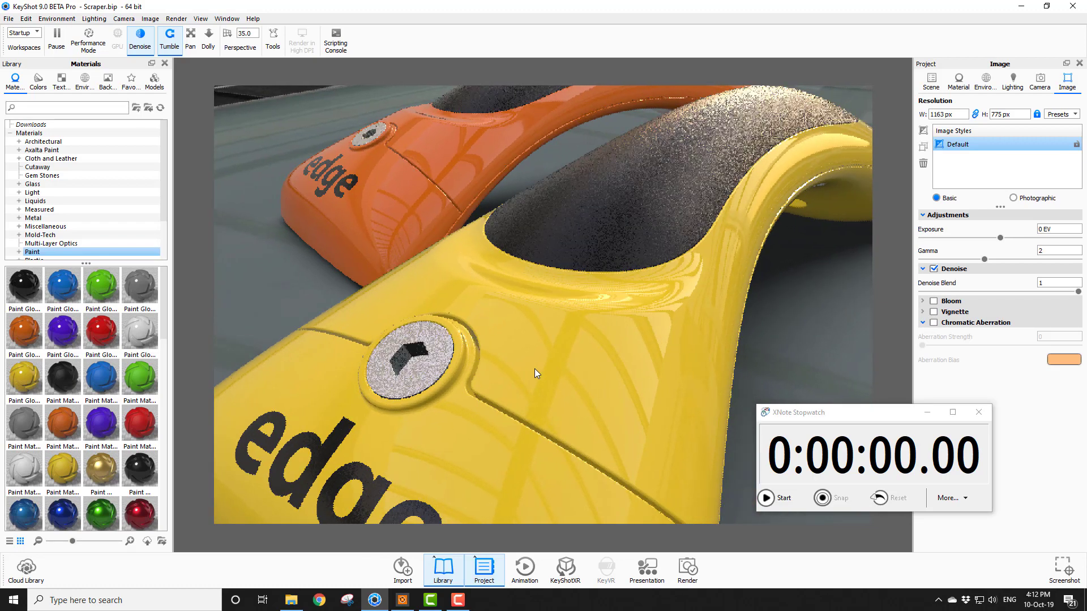
left_click(770, 497)
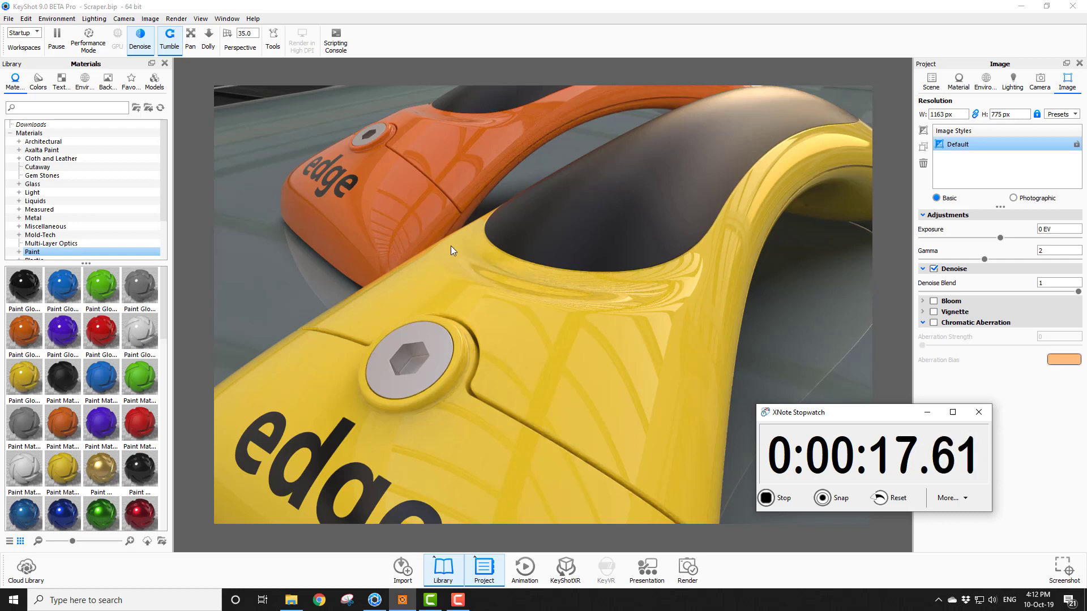
left_click(775, 499)
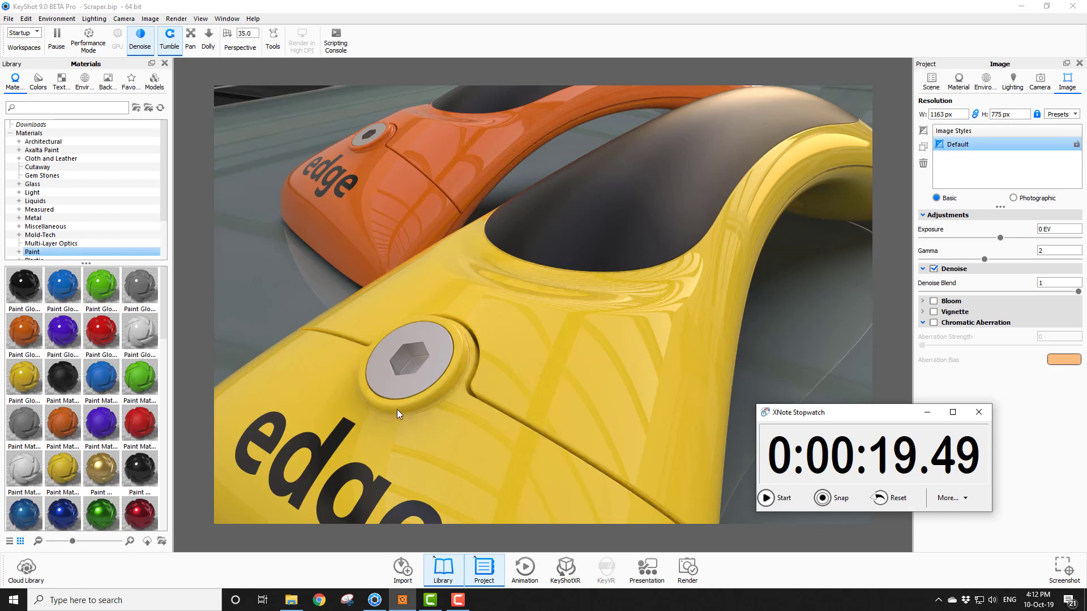
left_click(978, 412)
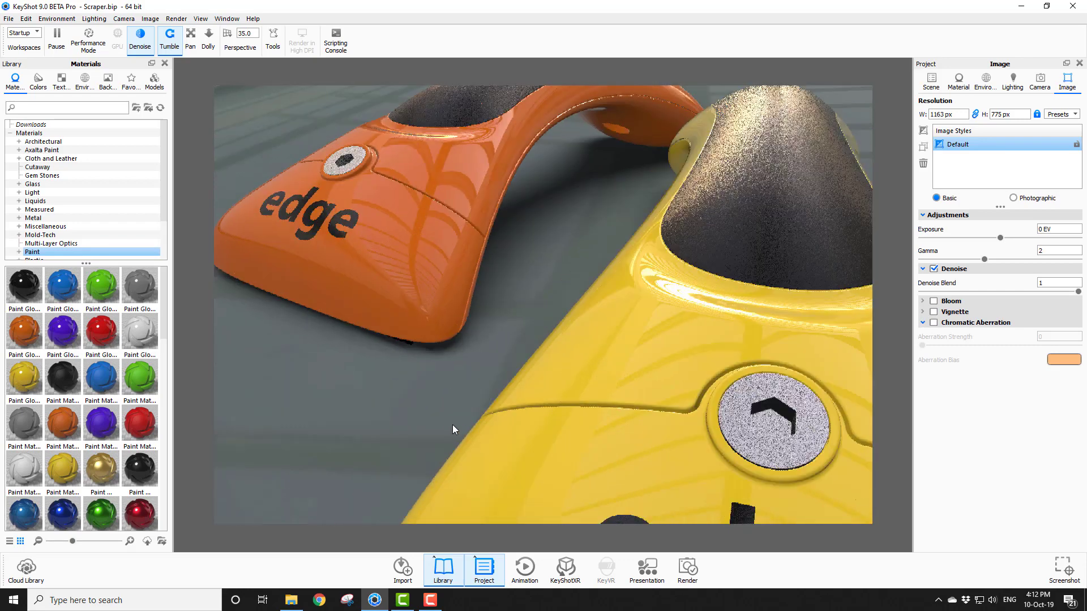
Step: Examine the denoised real-time image from other camera angles and review the Interface preferences without saving changes
left_click_drag(452, 425, 546, 437)
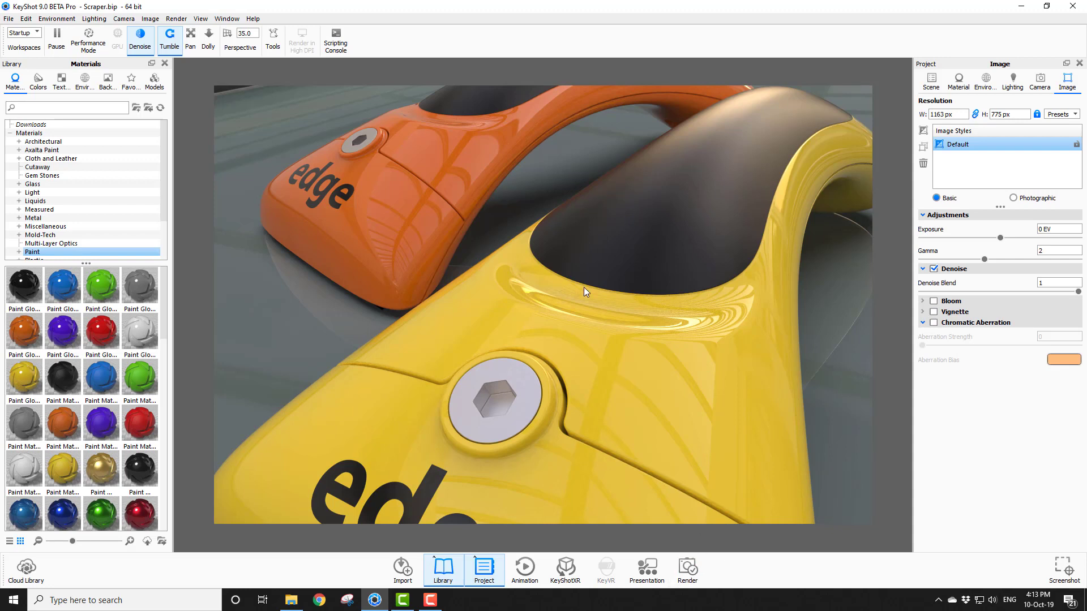
scroll(583, 287, "down", 3)
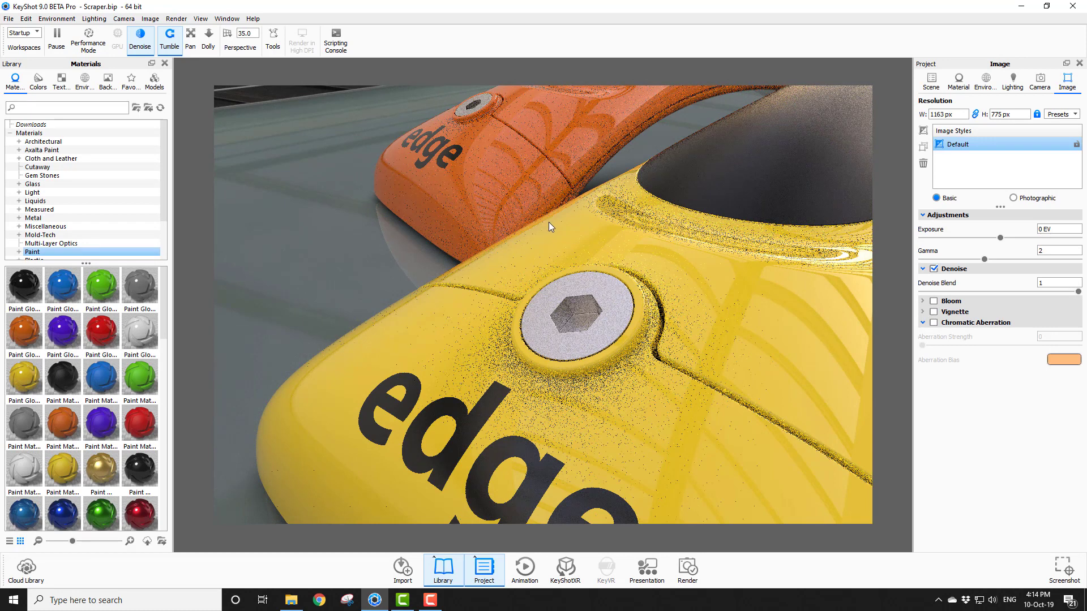
left_click(25, 18)
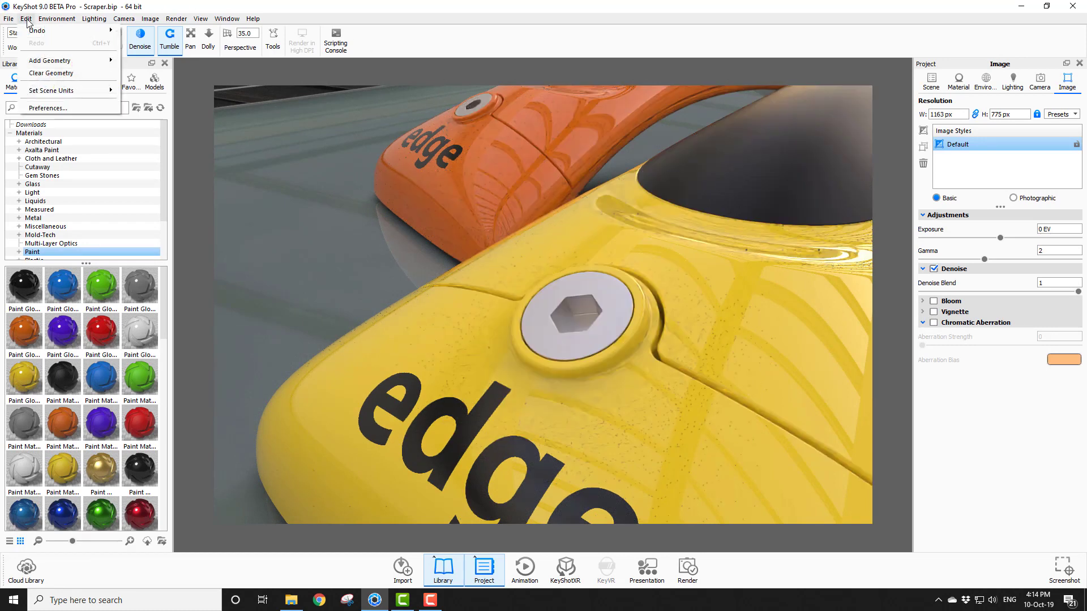
left_click(48, 108)
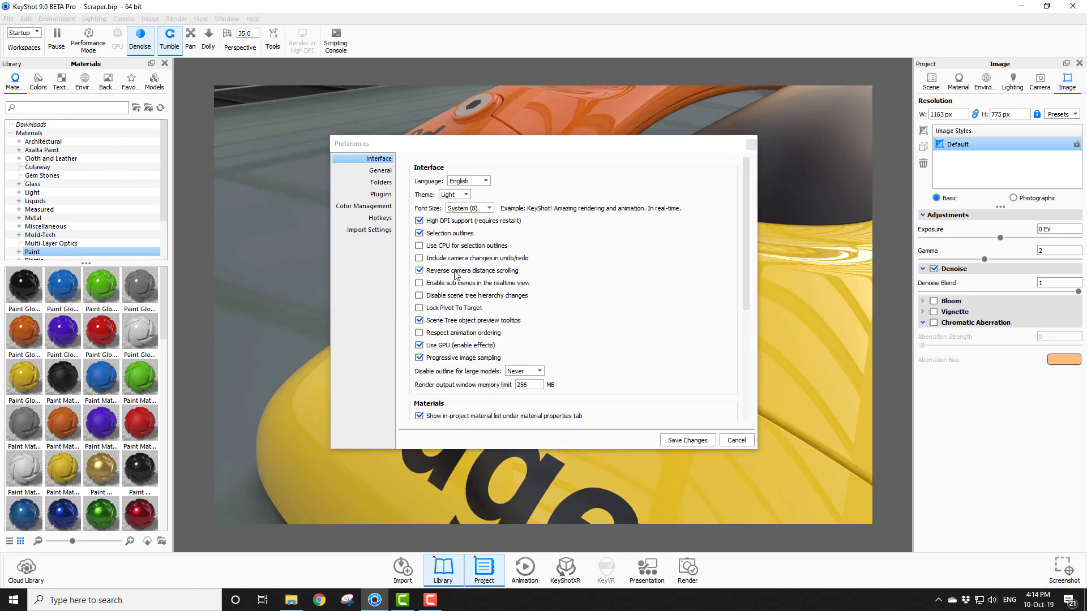
left_click(744, 442)
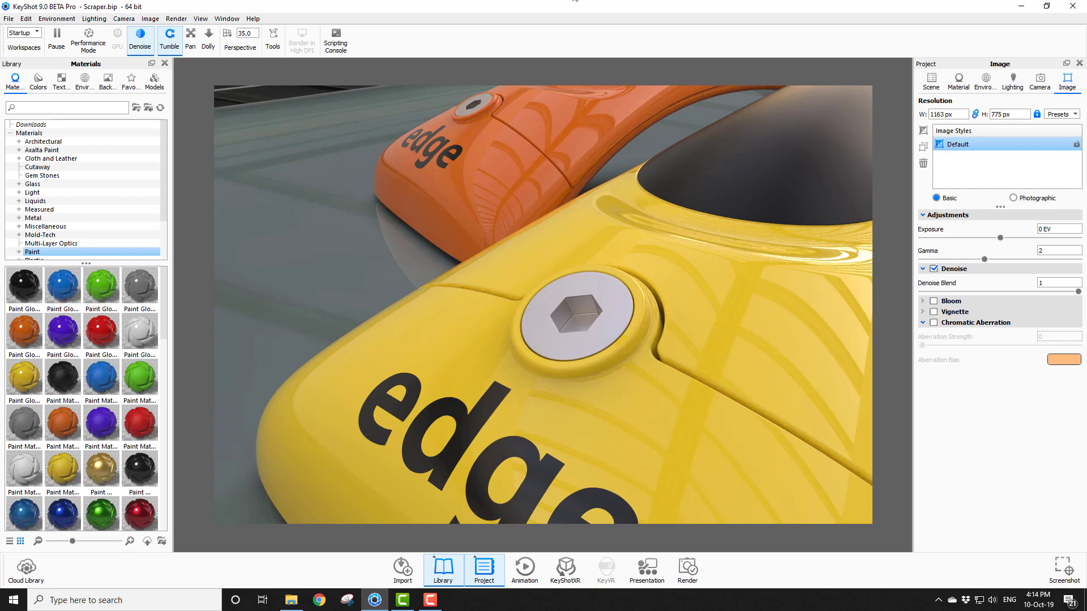
Step: Turn off Denoise, render a still image of the scrapers using the existing Maximum Time settings, and close the finished render
left_click(136, 41)
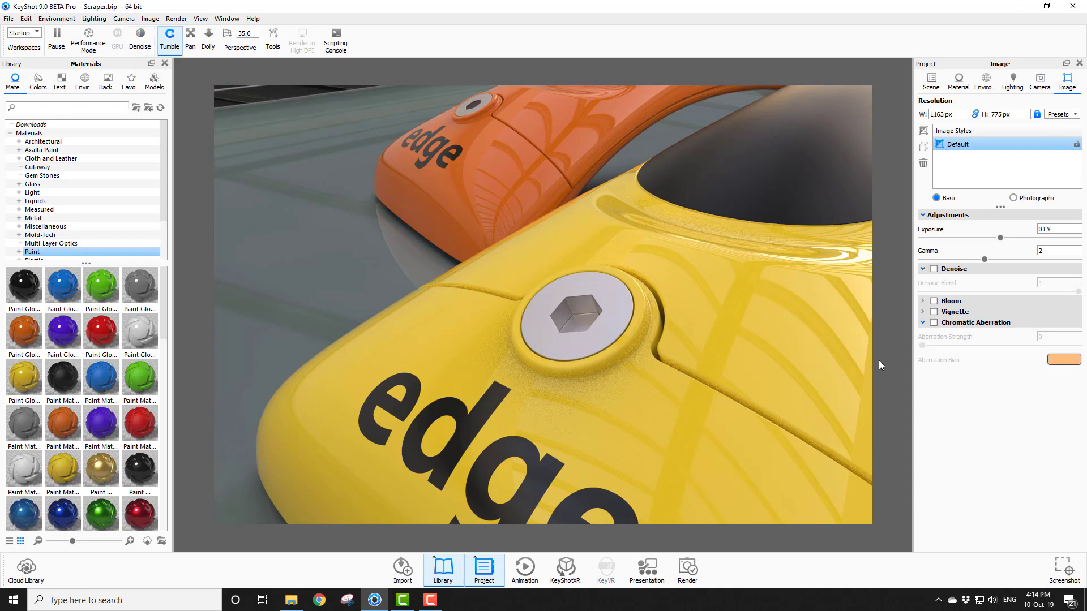
left_click(689, 568)
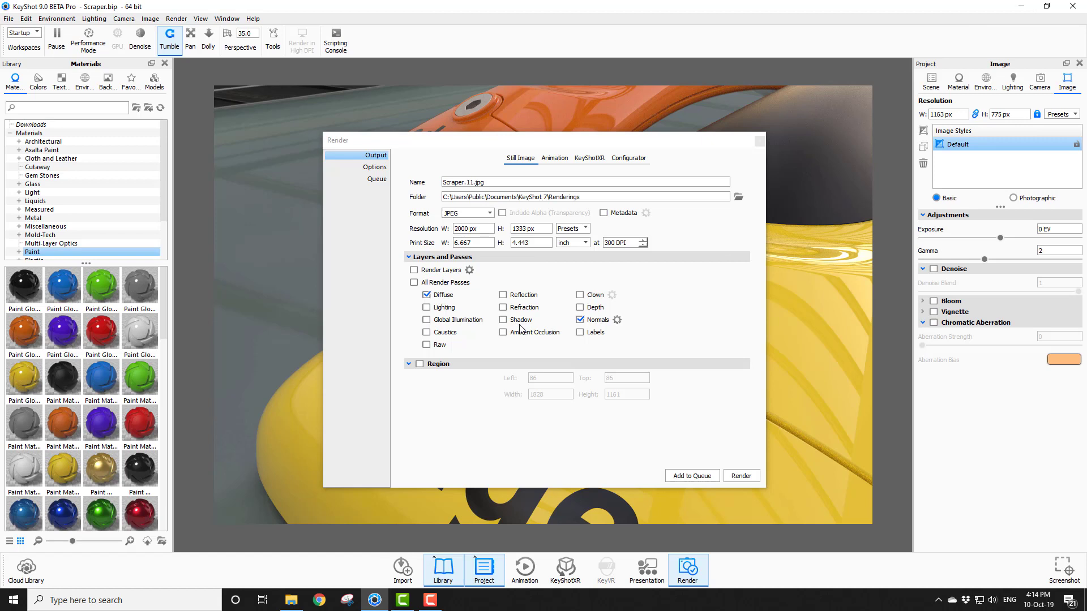
left_click(377, 169)
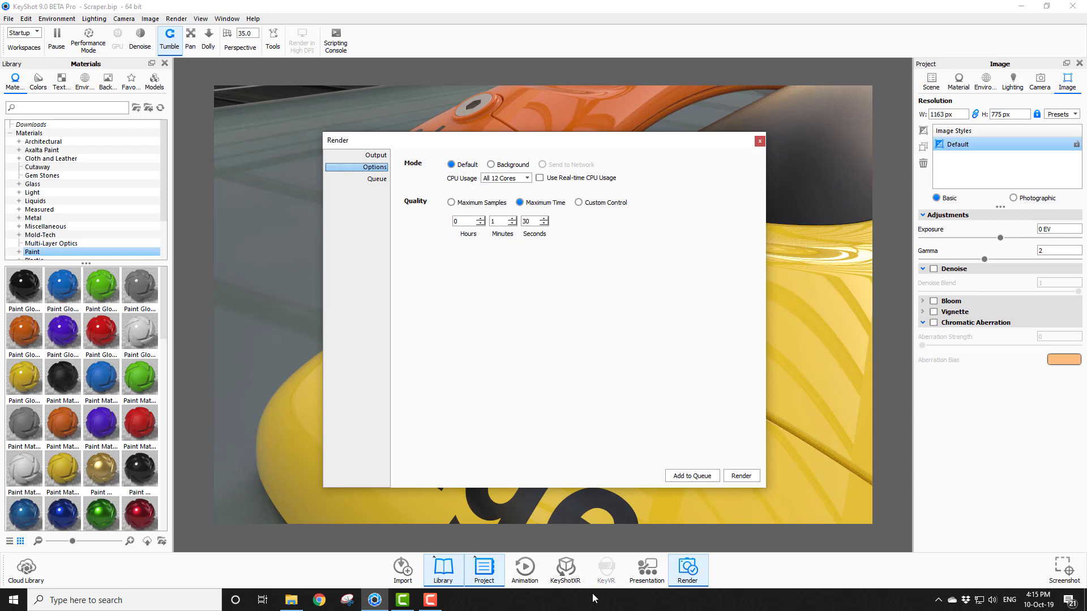
left_click(741, 476)
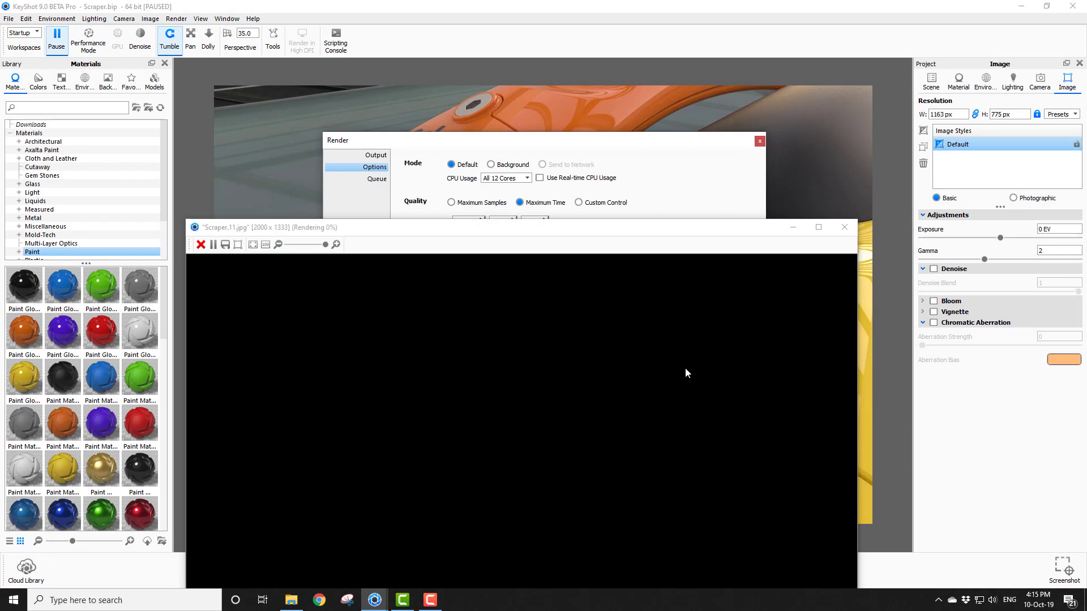
left_click_drag(626, 227, 661, 133)
left_click_drag(639, 106, 641, 71)
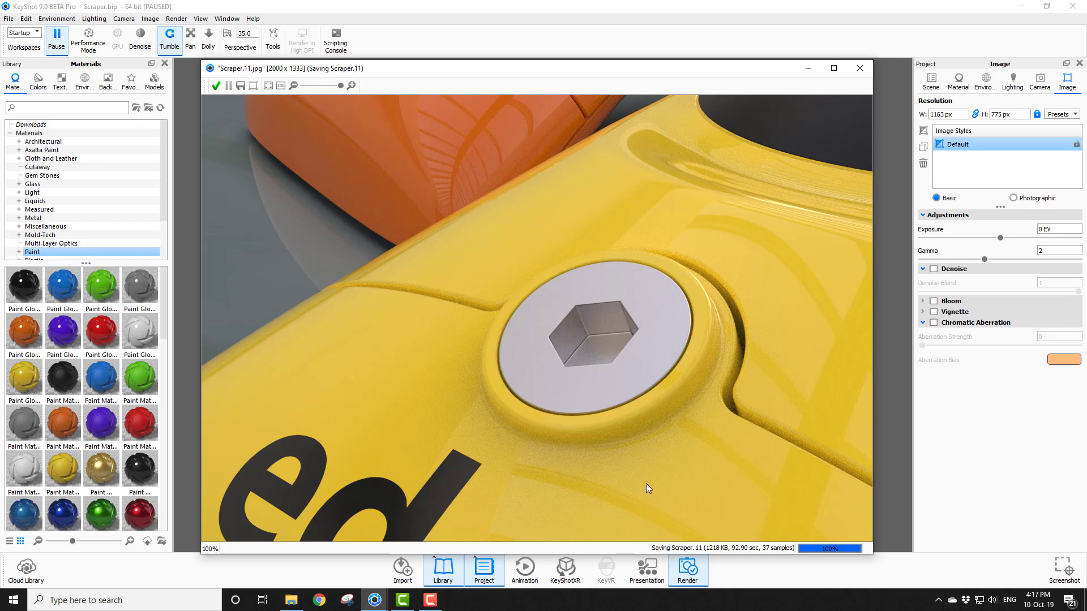
left_click(859, 69)
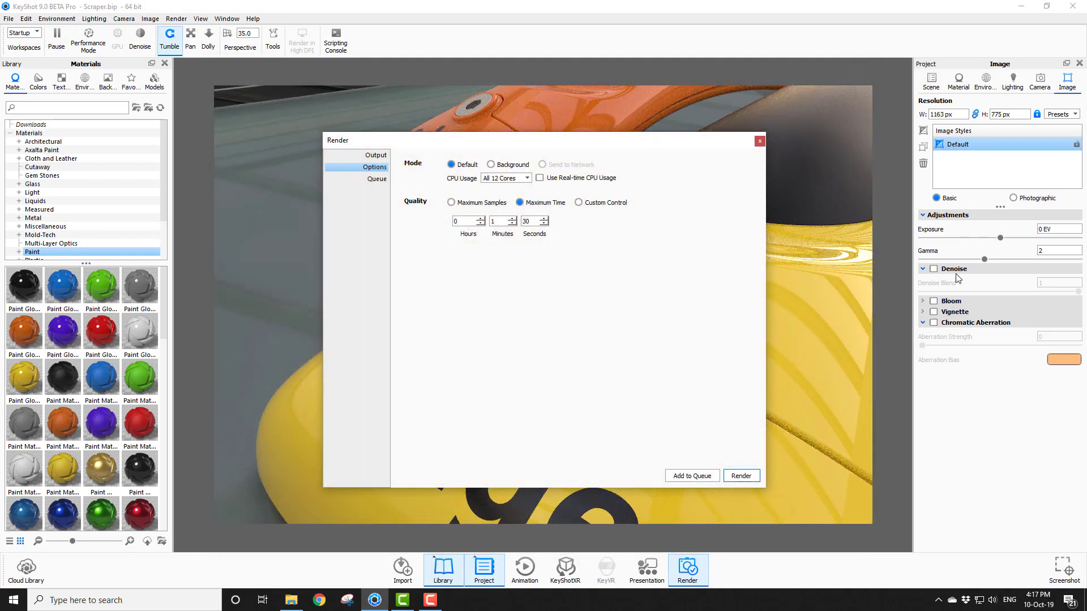
Step: Turn on Denoise for the image style and render the same still image again with unchanged render options
left_click(934, 270)
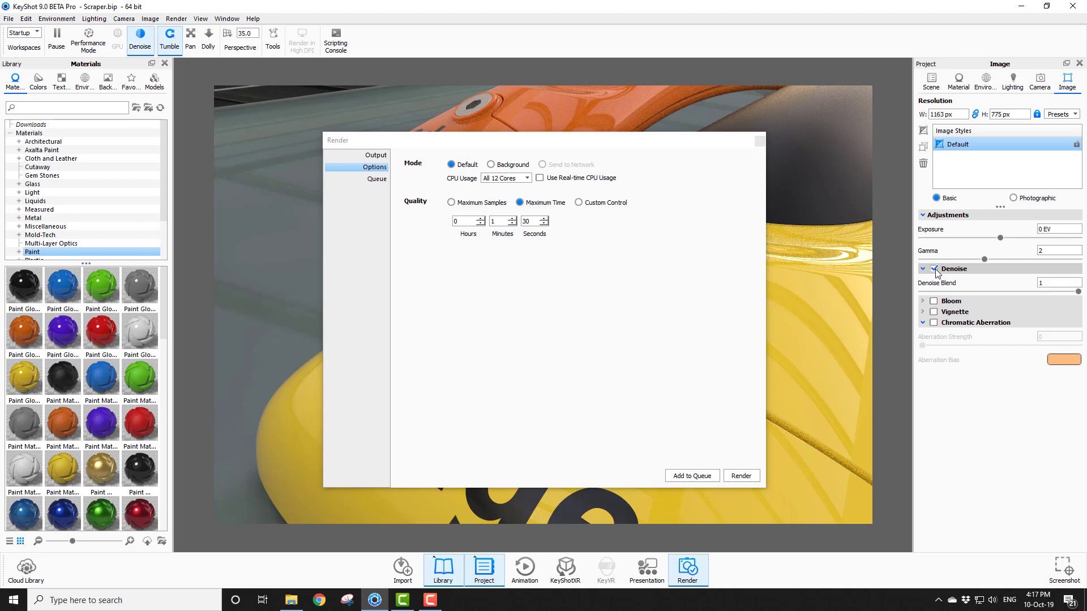
left_click(741, 476)
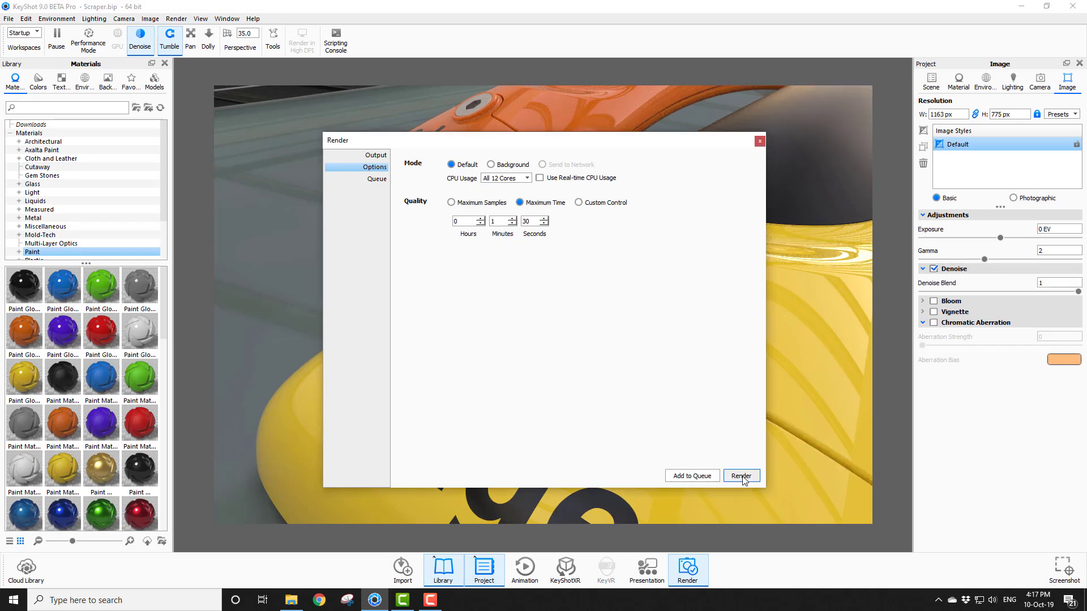
left_click(742, 477)
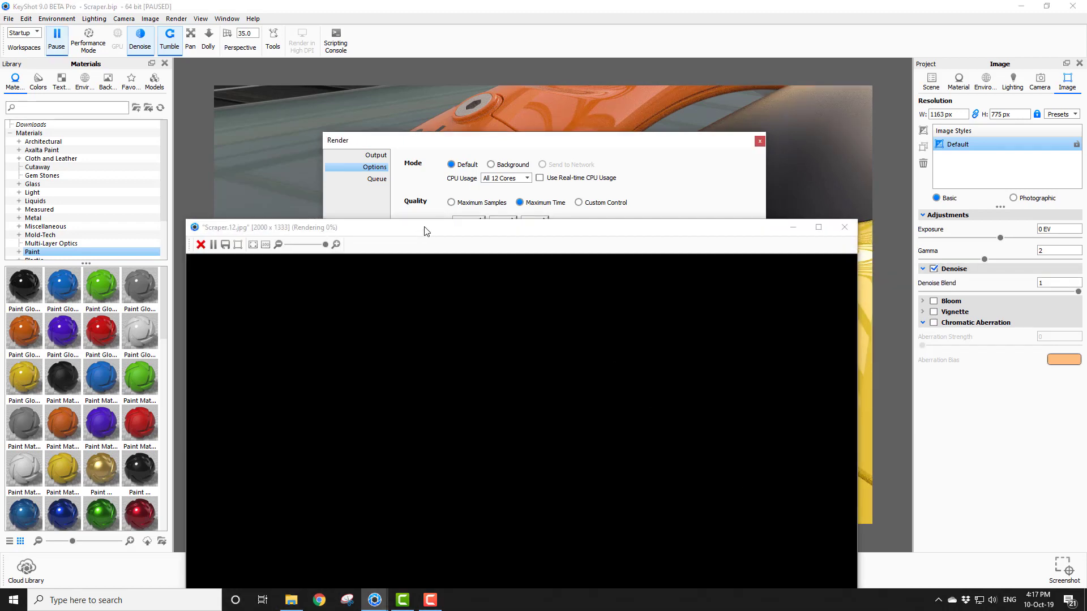
left_click_drag(426, 231, 443, 88)
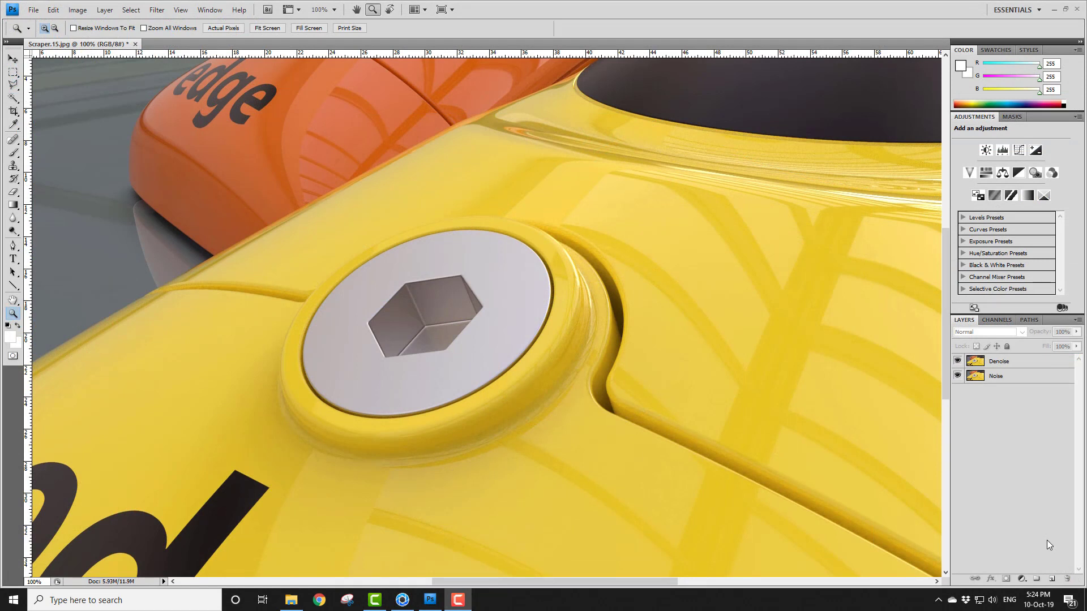
Step: In Photoshop, hide and show the Denoise layer again to compare it with the Noise layer beneath
left_click(957, 361)
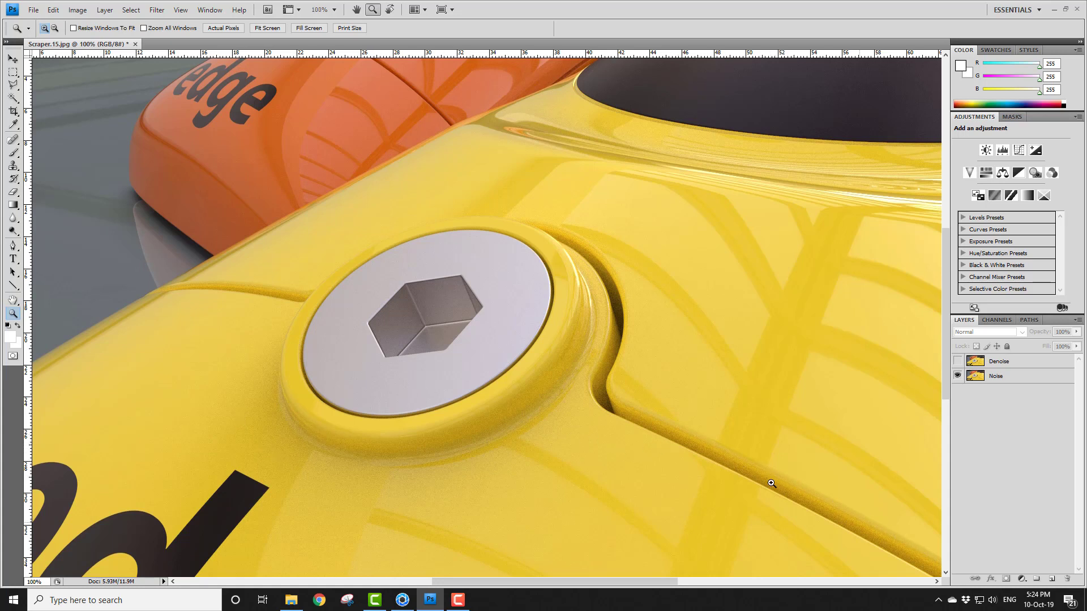
left_click(958, 362)
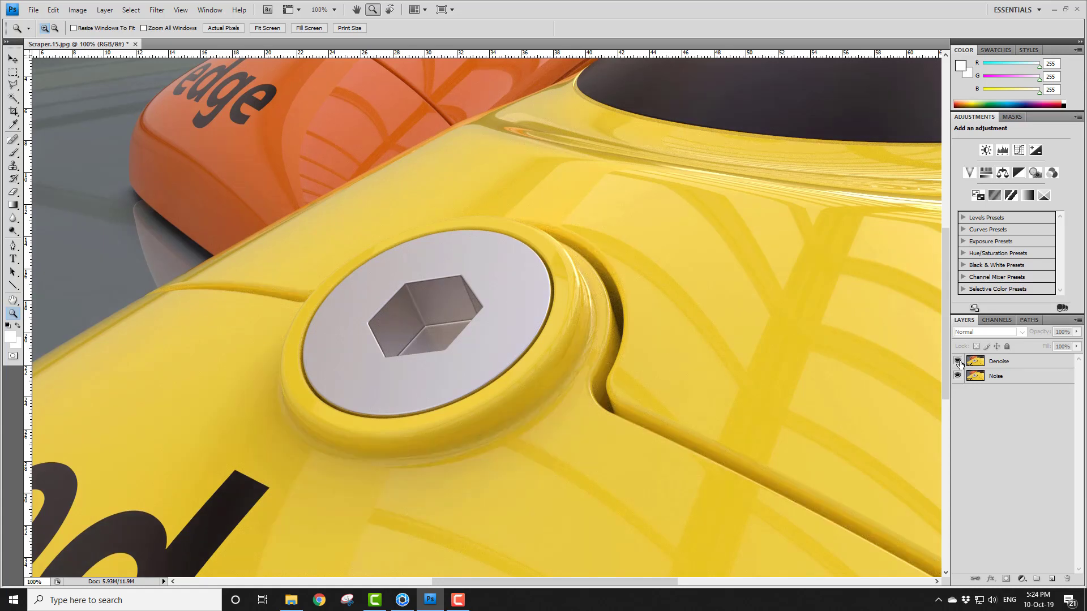
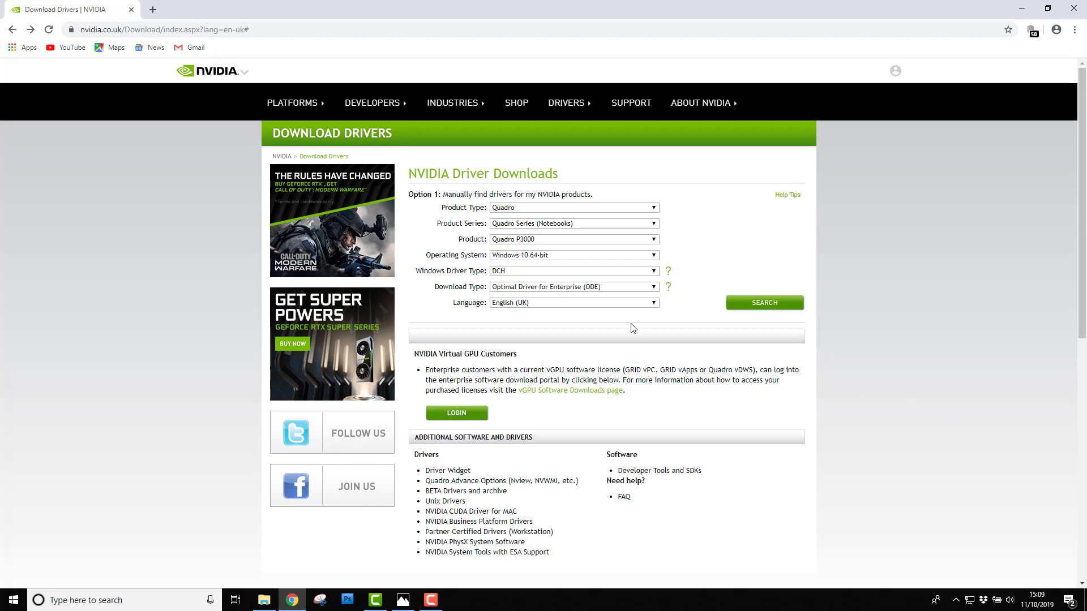
Step: On NVIDIA's driver download page, keep DCH as the Windows driver type and choose the Quadro New Feature Driver (QNF) download type
left_click(581, 272)
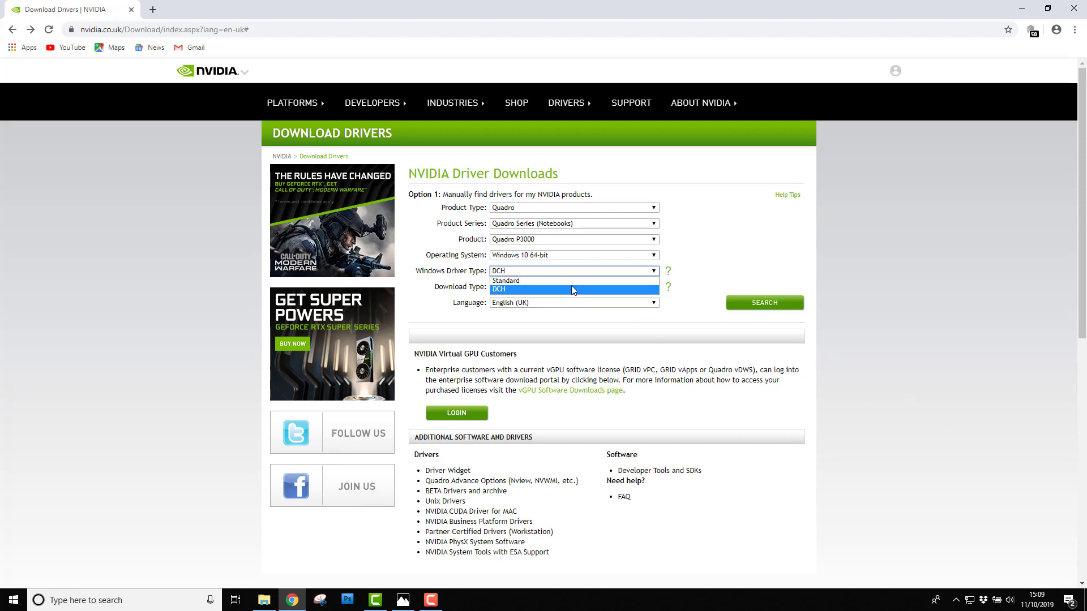
left_click(735, 245)
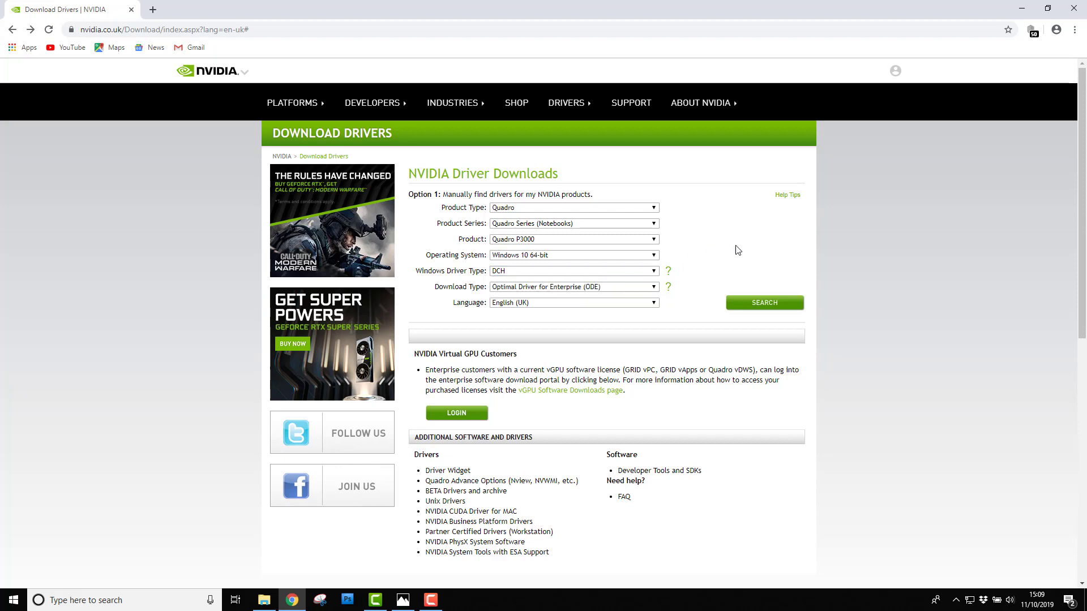
left_click(618, 288)
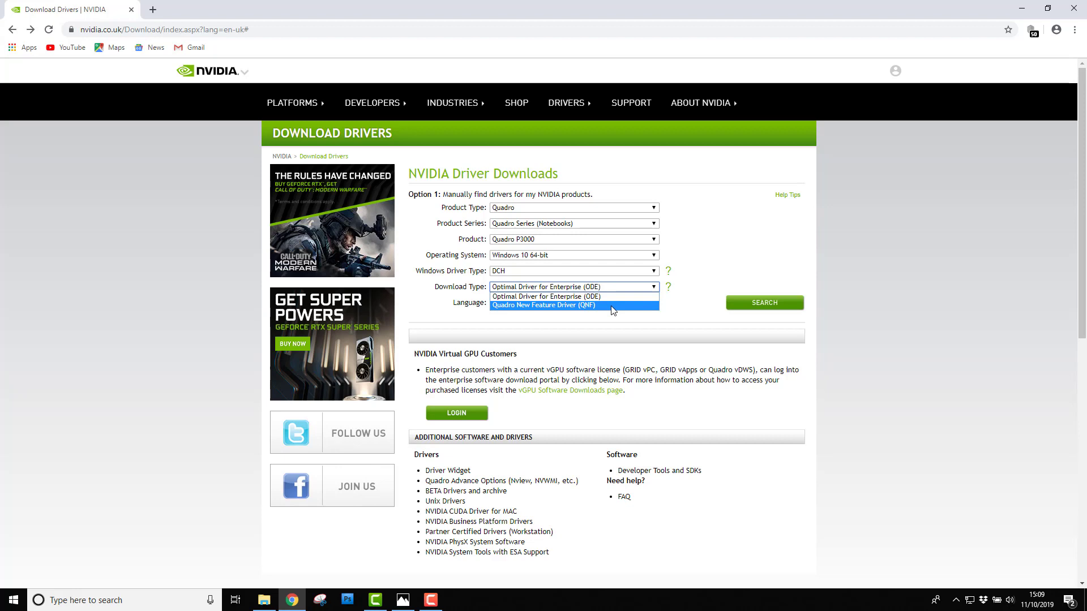
left_click(622, 305)
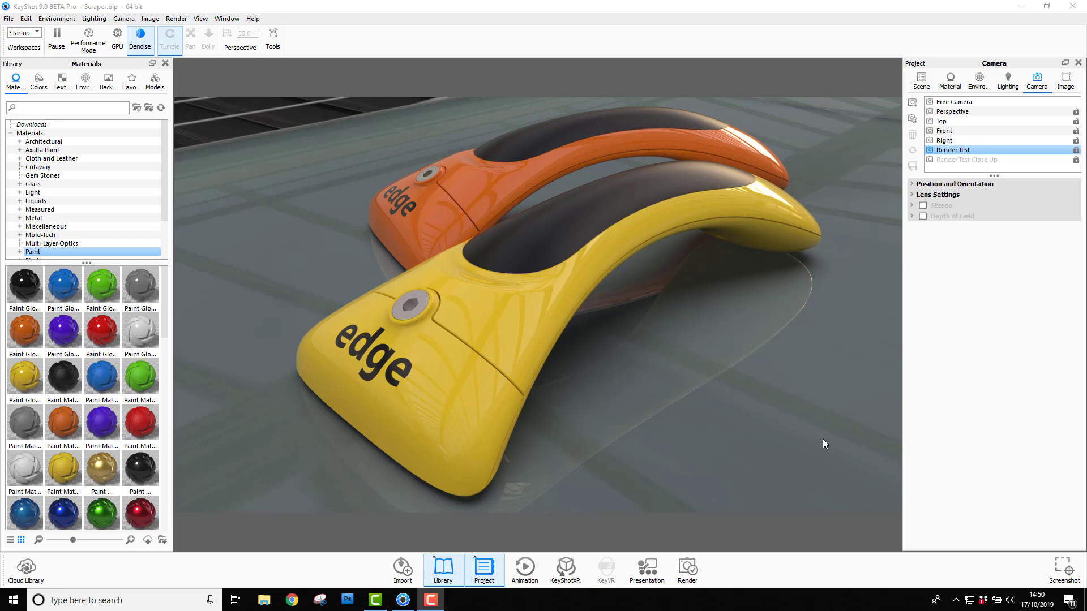
Step: Bring up TechPowerUp GPU-Z over the KeyShot scene and display its sensor readings for the NVIDIA Quadro P3000
left_click(956, 603)
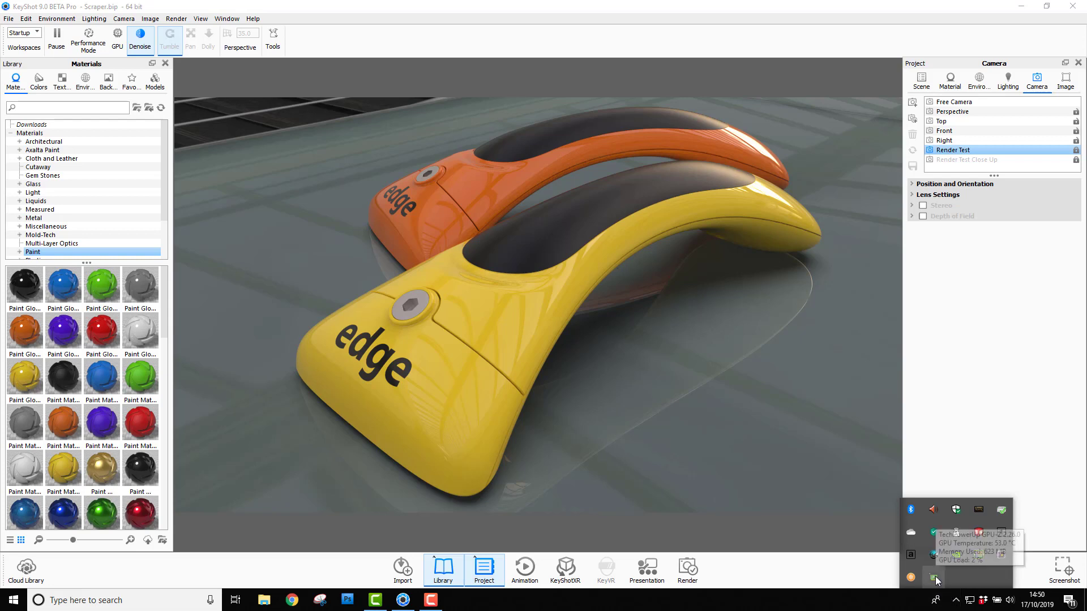
left_click(934, 578)
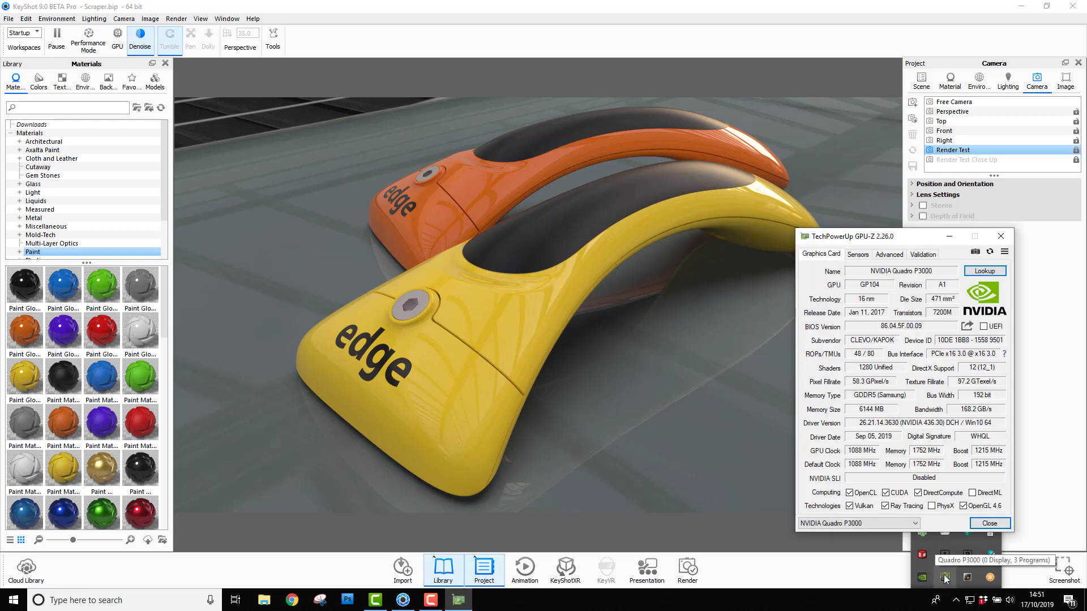
left_click_drag(942, 245, 934, 235)
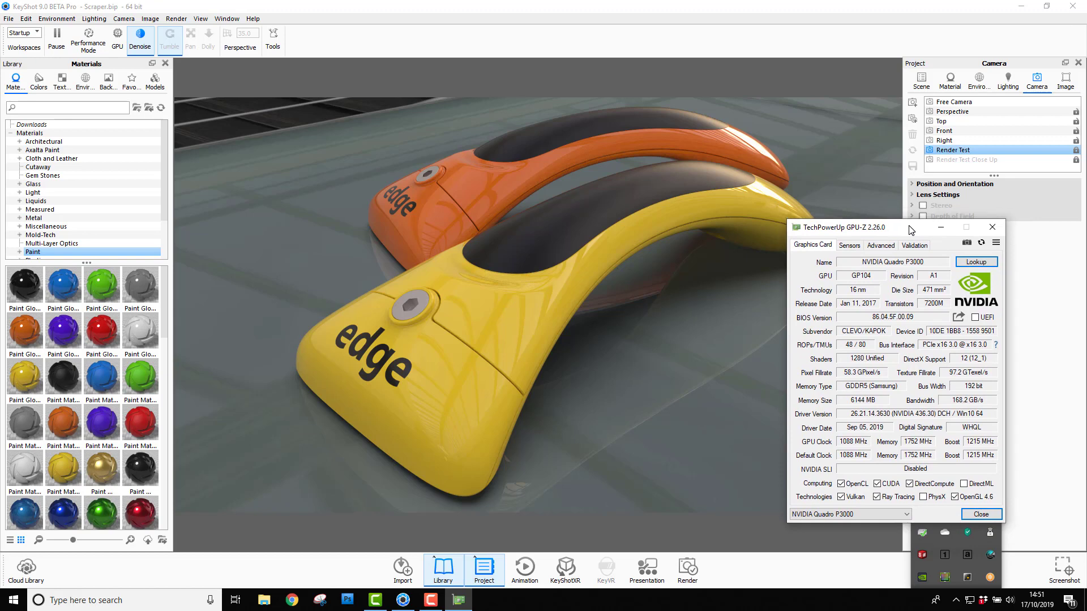
left_click(850, 246)
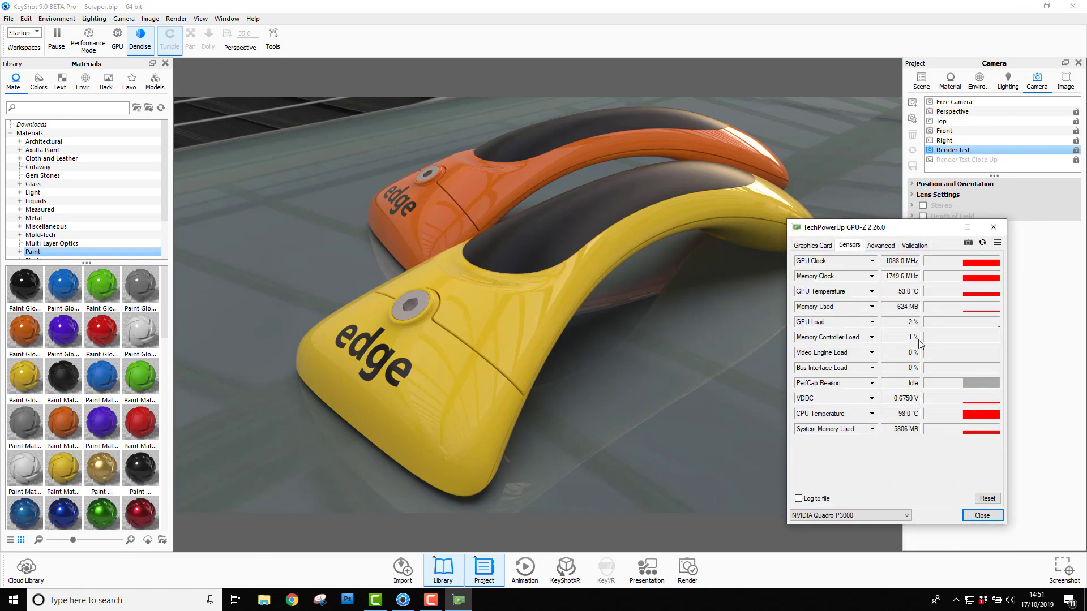
Step: Compare real-time rendering in GPU and CPU mode through the Render Test and Render Test Close Up cameras, checking the GPU-Z load sensors
left_click(118, 36)
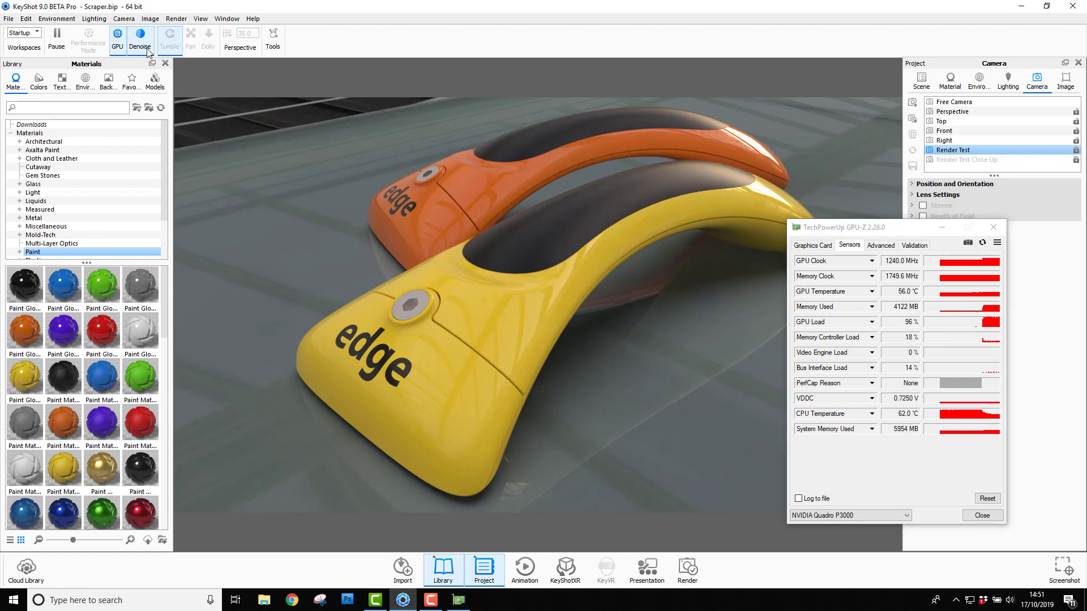
left_click(946, 160)
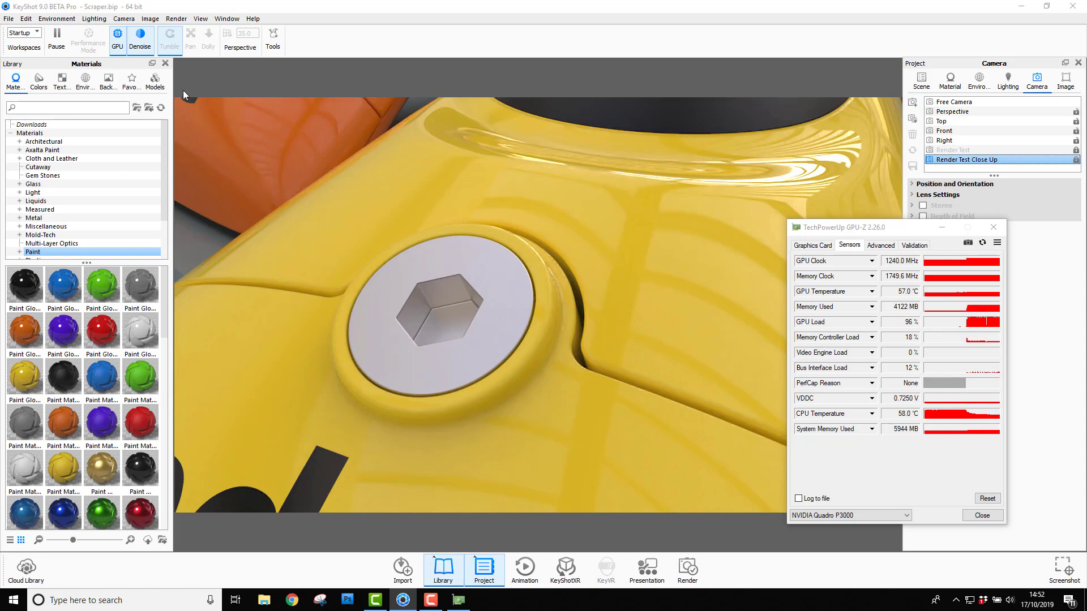
left_click(963, 150)
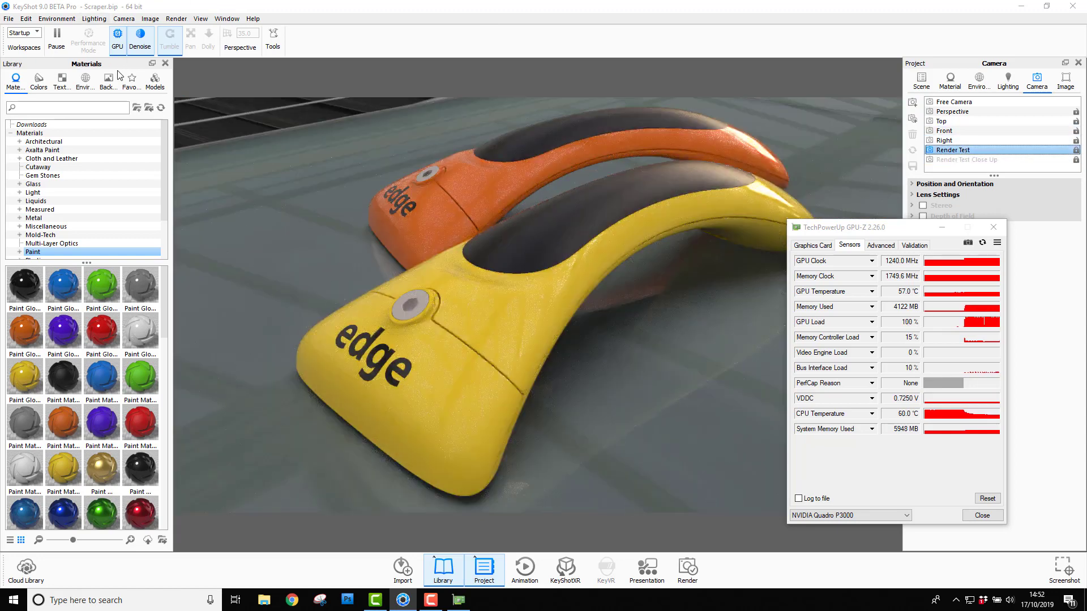
left_click(117, 49)
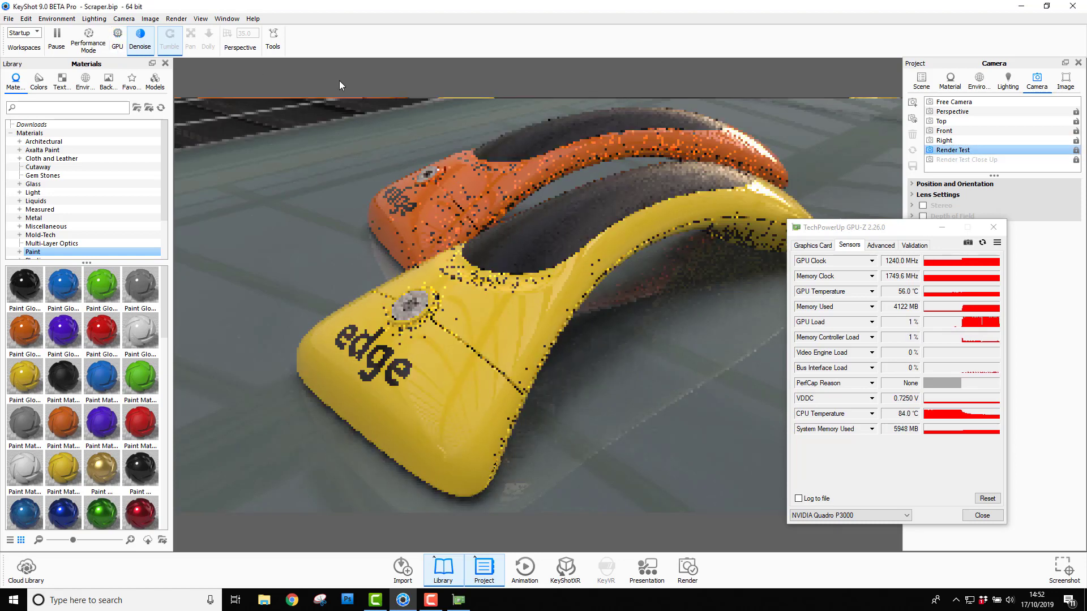
left_click(970, 161)
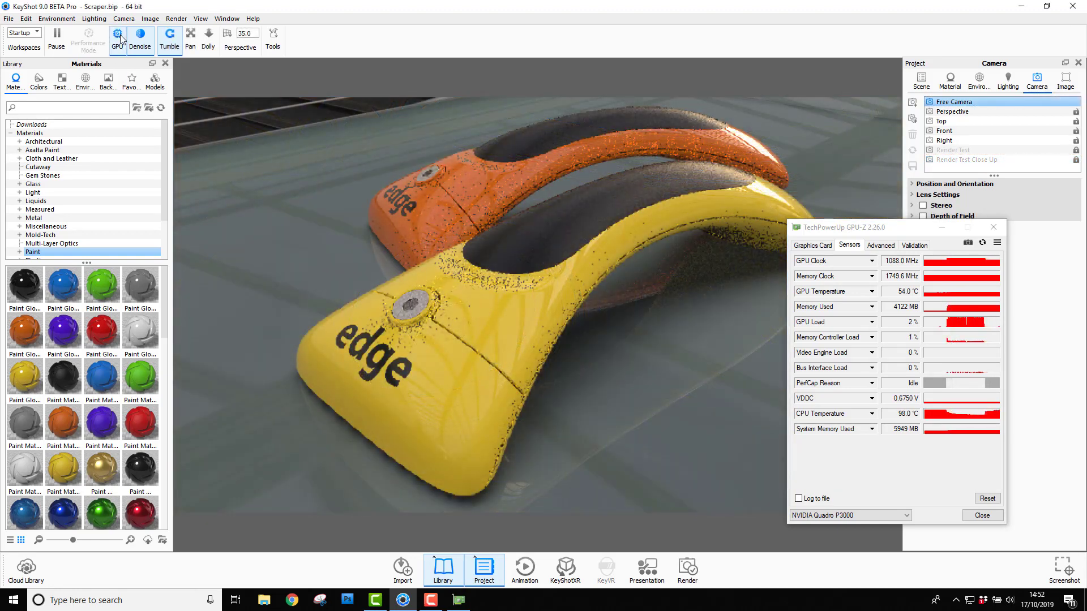
Step: Turn GPU mode on and inspect the yellow scraper's hex screw up close from a new angle with the Free Camera
left_click(118, 37)
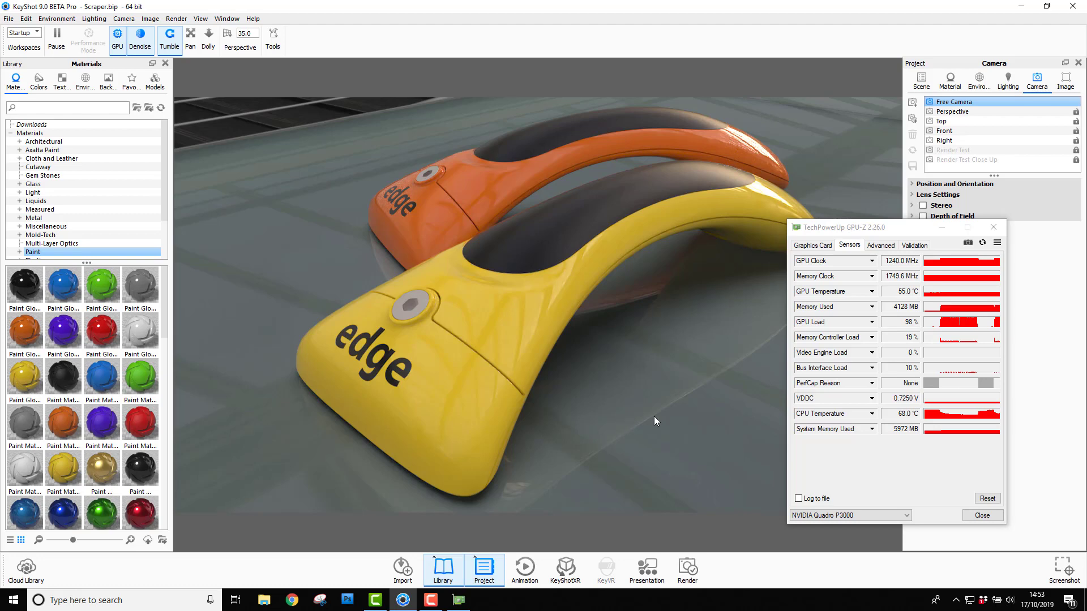
left_click_drag(654, 416, 613, 419)
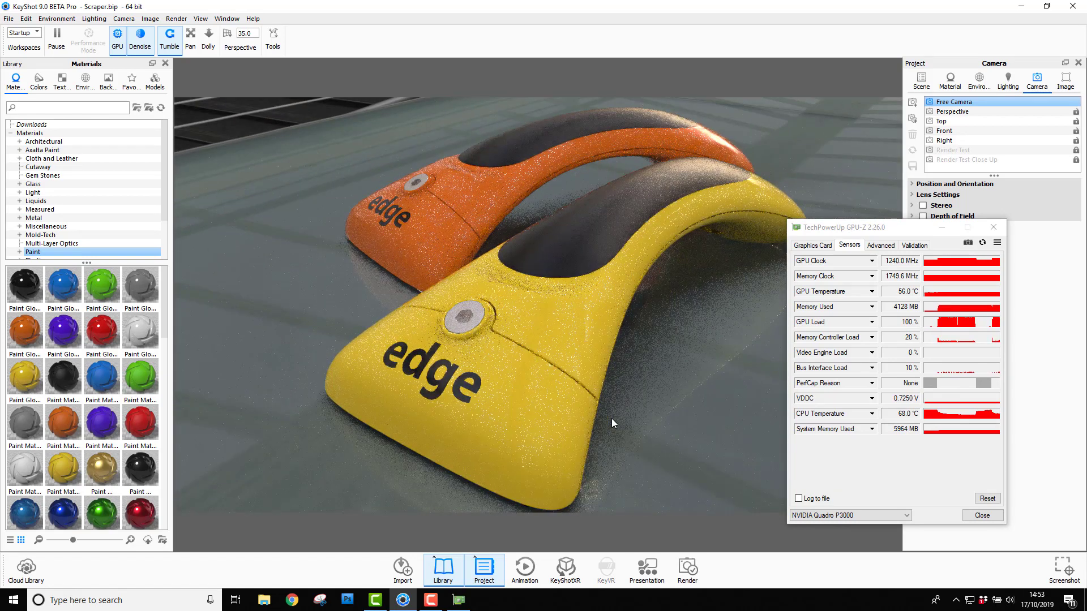
scroll(527, 307, "up", 3)
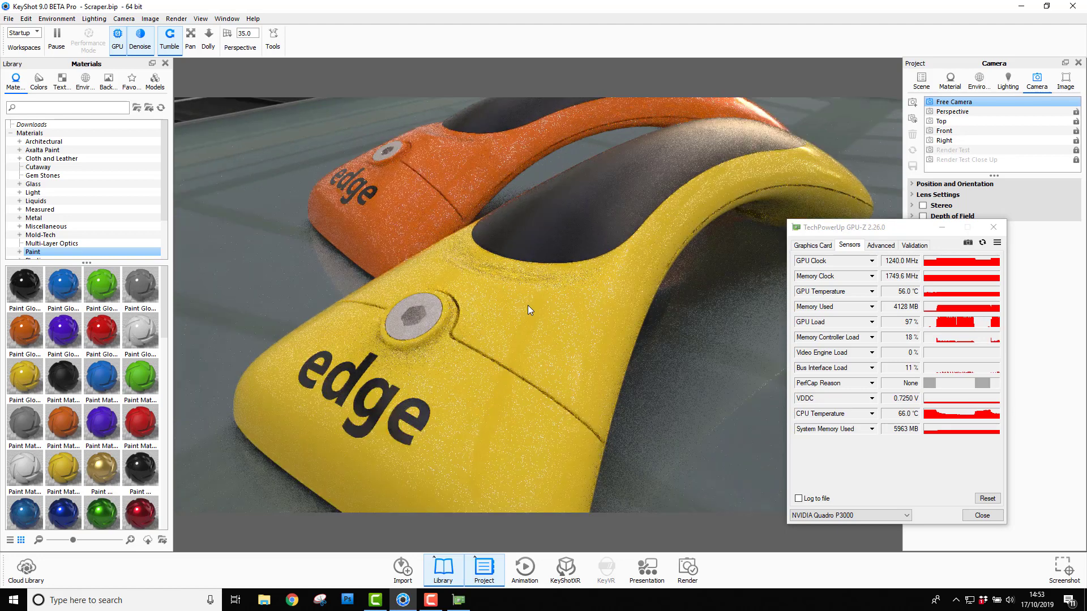
scroll(527, 305, "up", 4)
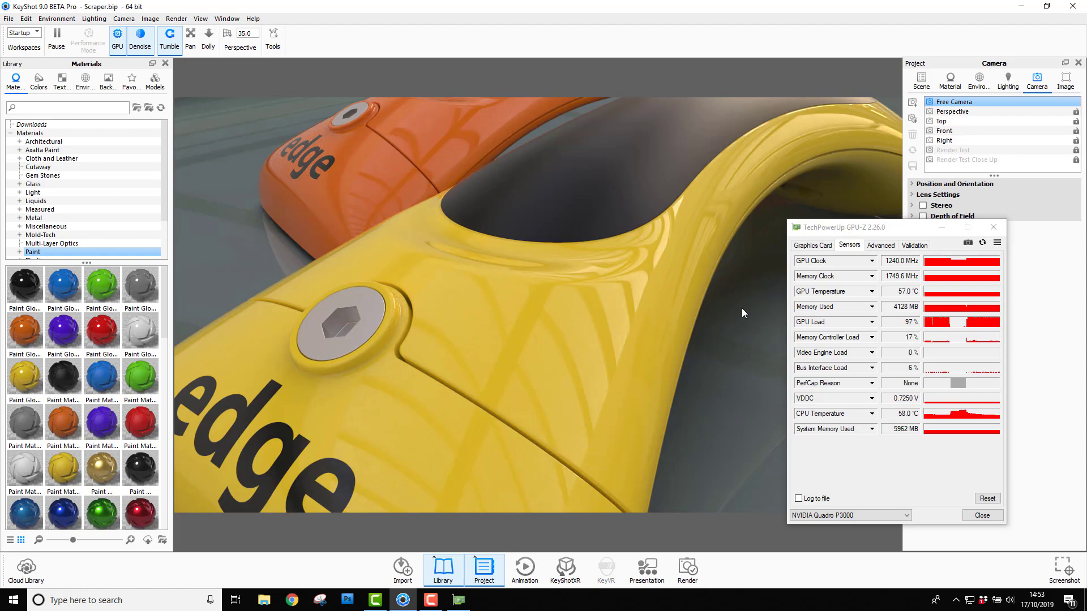
Step: Return to the Render Test camera, then pause real-time rendering and switch back to CPU mode
left_click(960, 150)
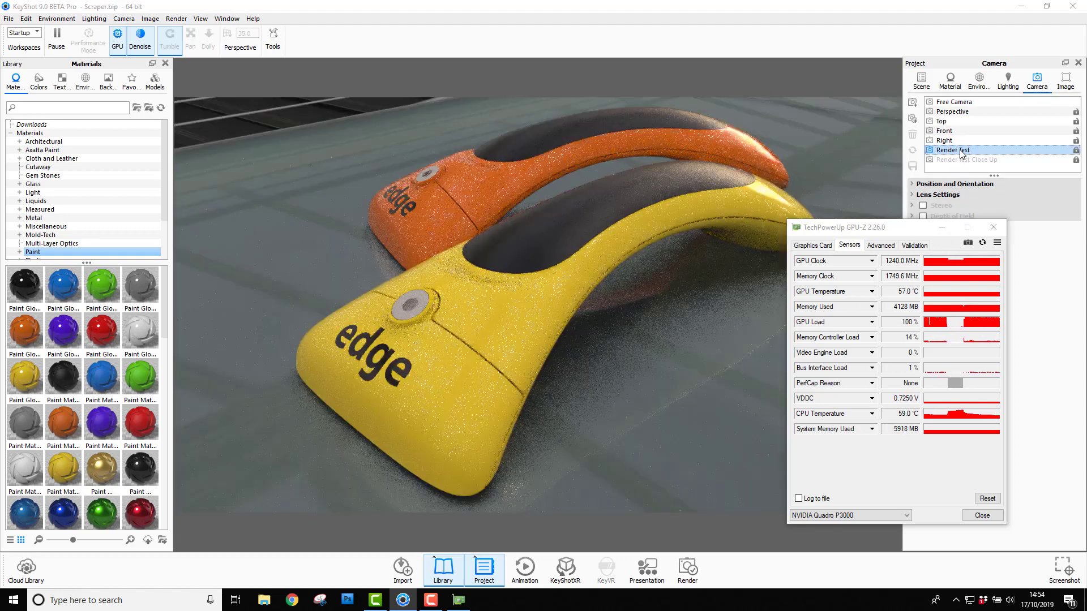
left_click(57, 38)
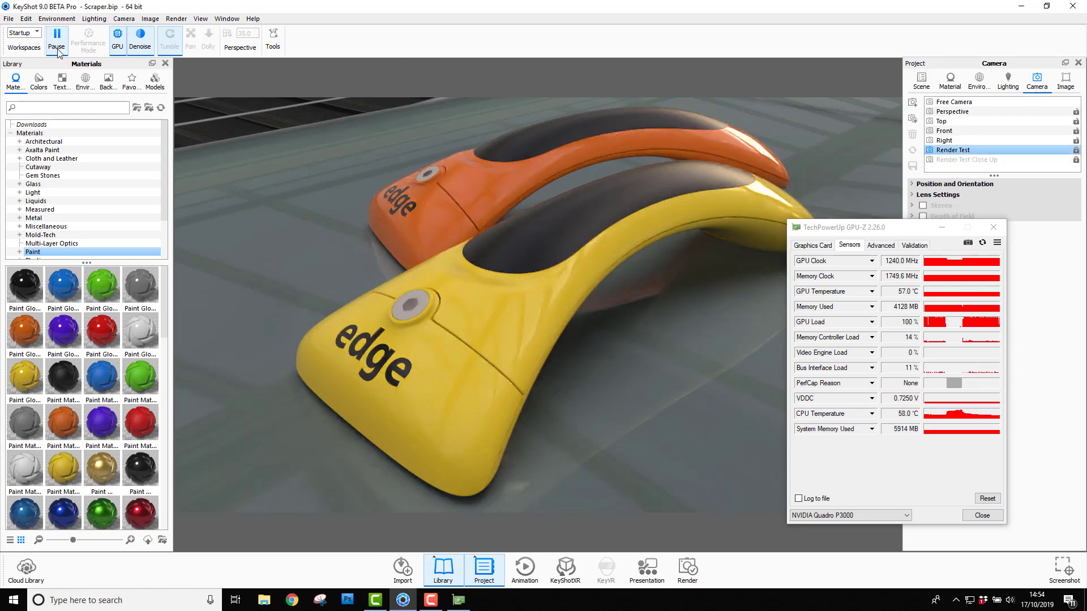
left_click(119, 38)
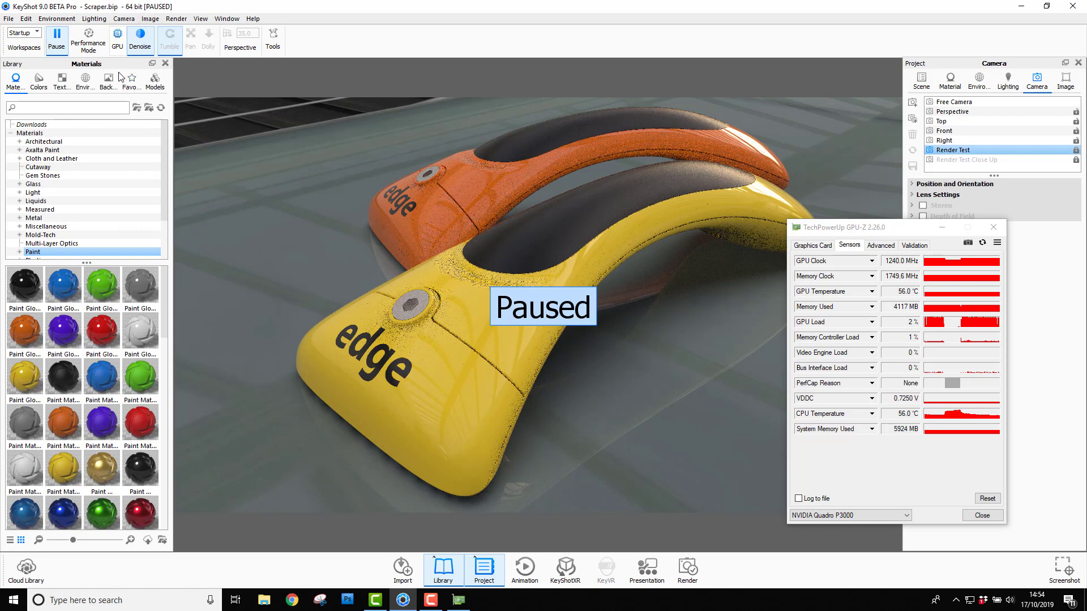
Step: Render the 1920 x 1080 still image Scraper.22.jpg on the CPU using Maximum Samples at 120, and close the finished render
left_click(685, 562)
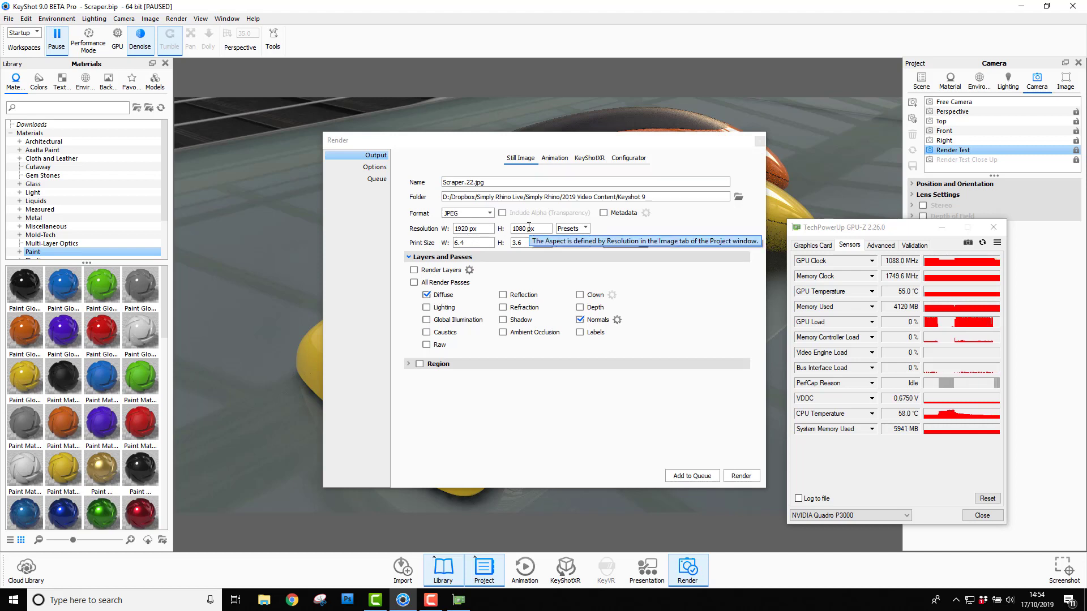
left_click(375, 168)
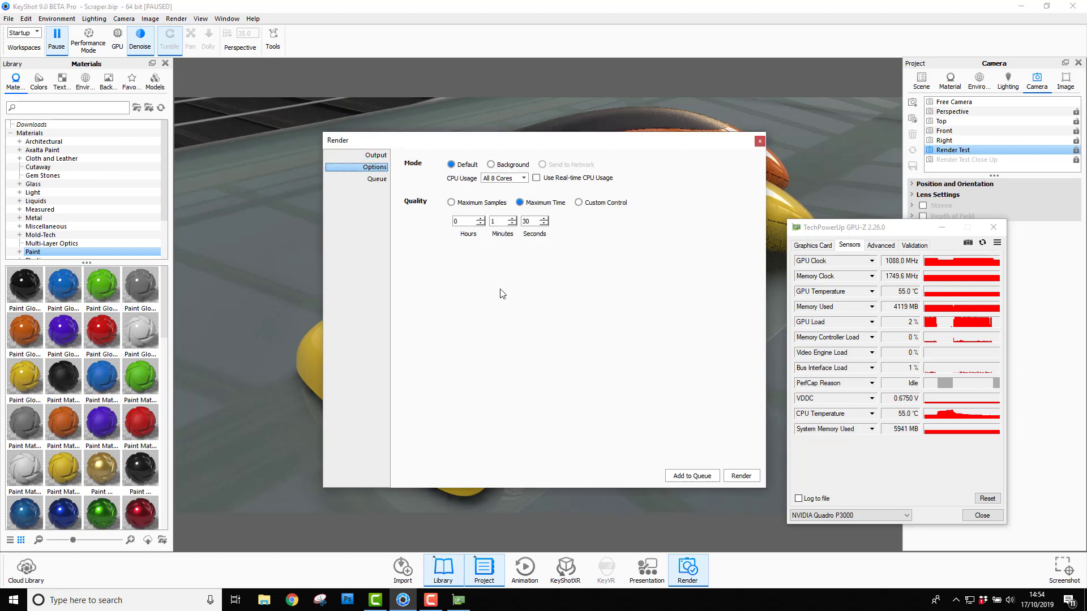
left_click(451, 203)
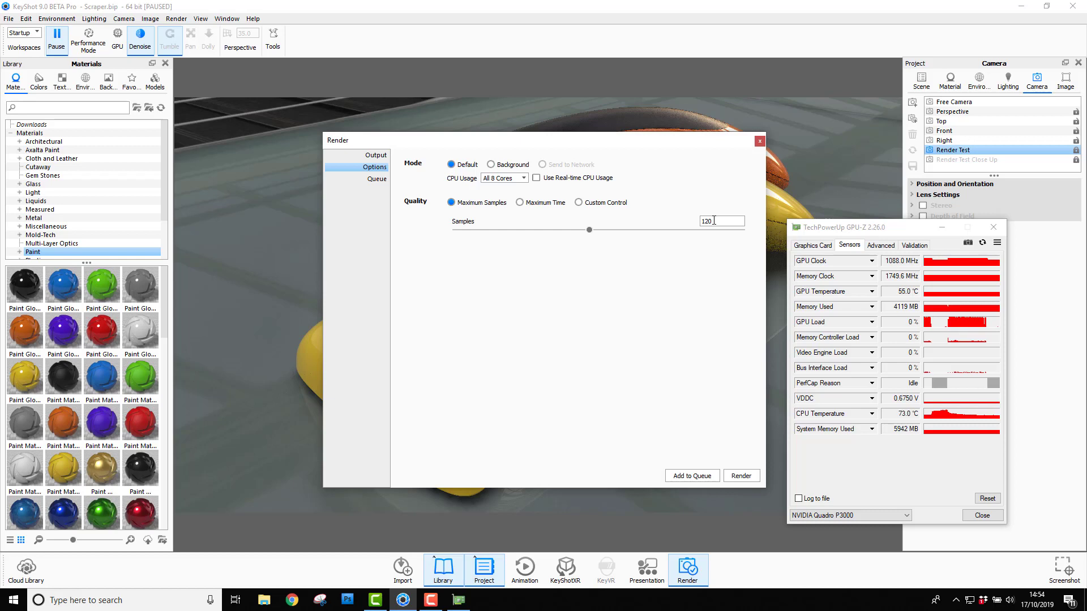
left_click(745, 477)
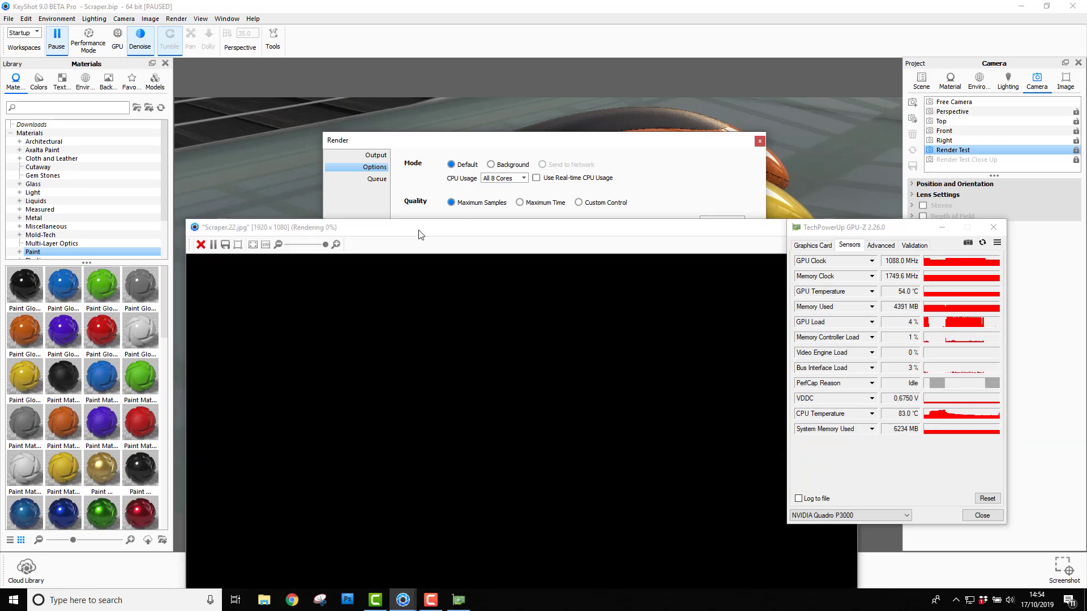
left_click_drag(420, 235, 380, 112)
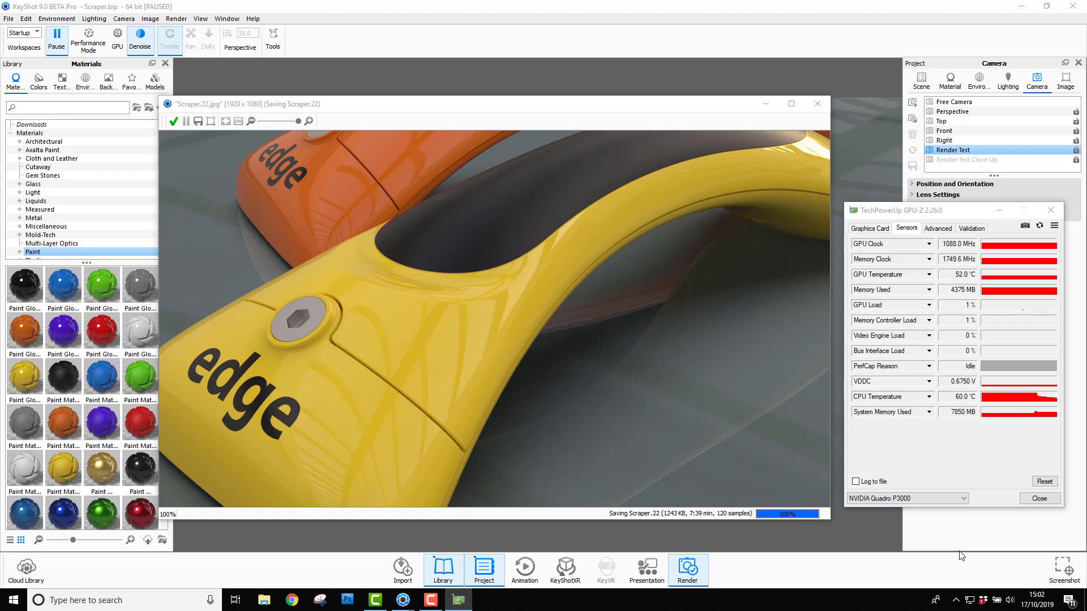
left_click(818, 103)
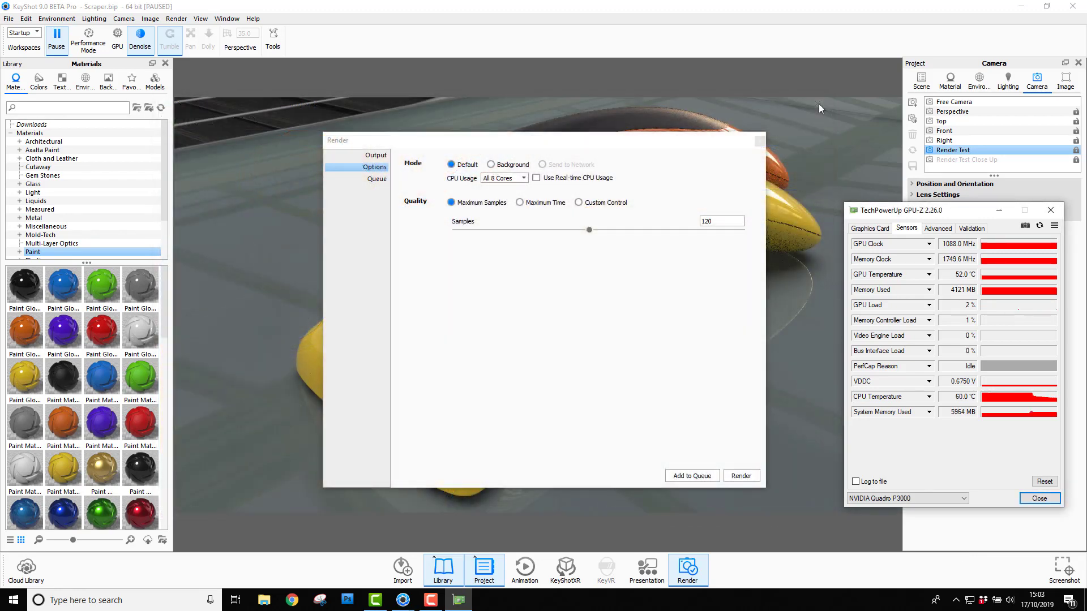
Step: Turn on GPU mode and render the still image as Scraper.23.jpg with the same 120 samples at 100 % GPU usage
left_click(118, 45)
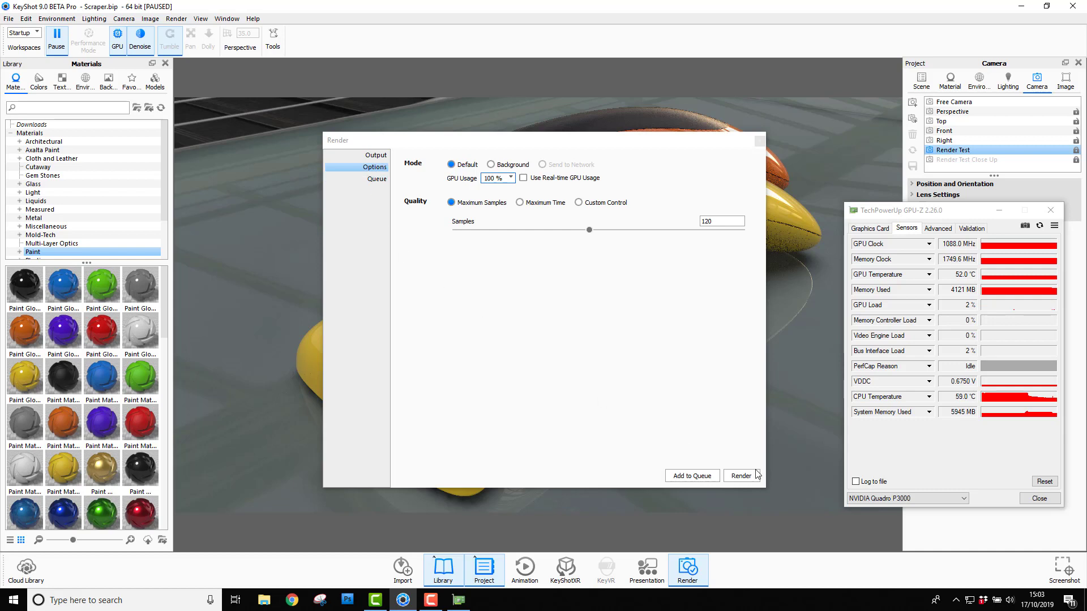
left_click(373, 156)
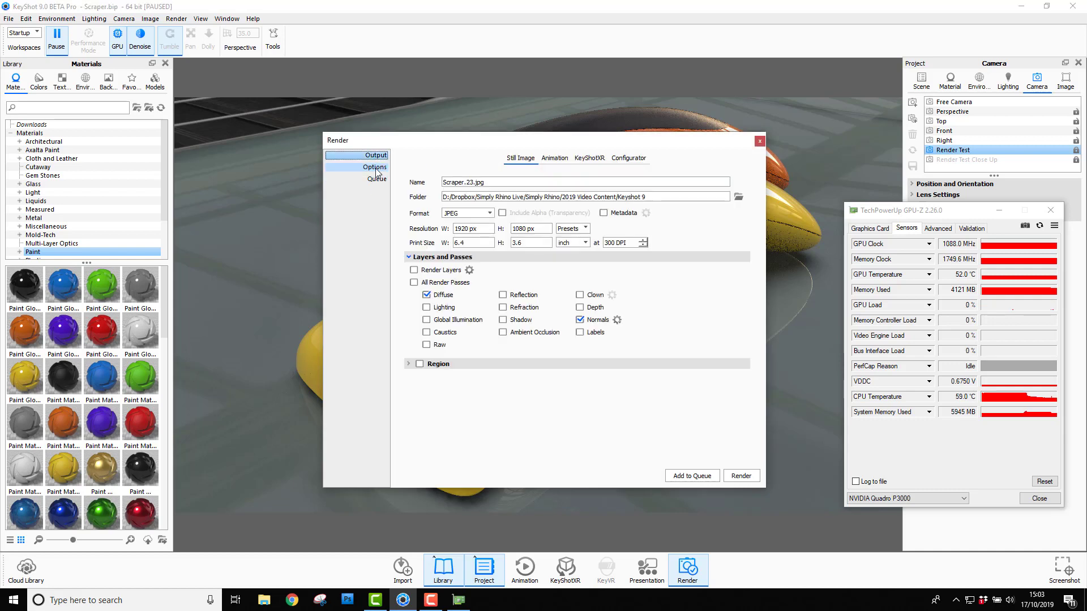
left_click(376, 170)
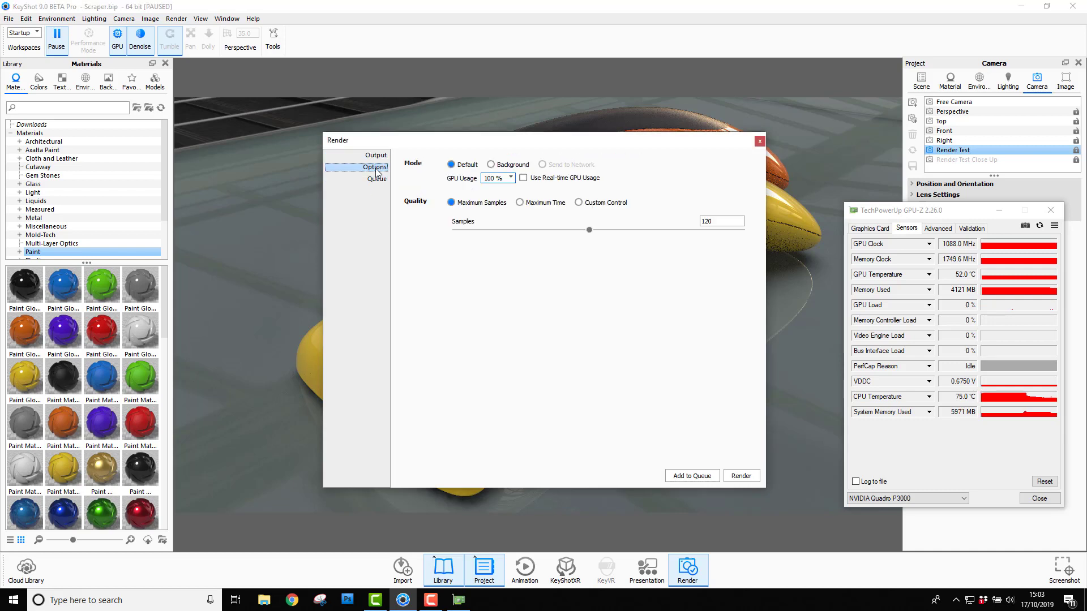
left_click(745, 480)
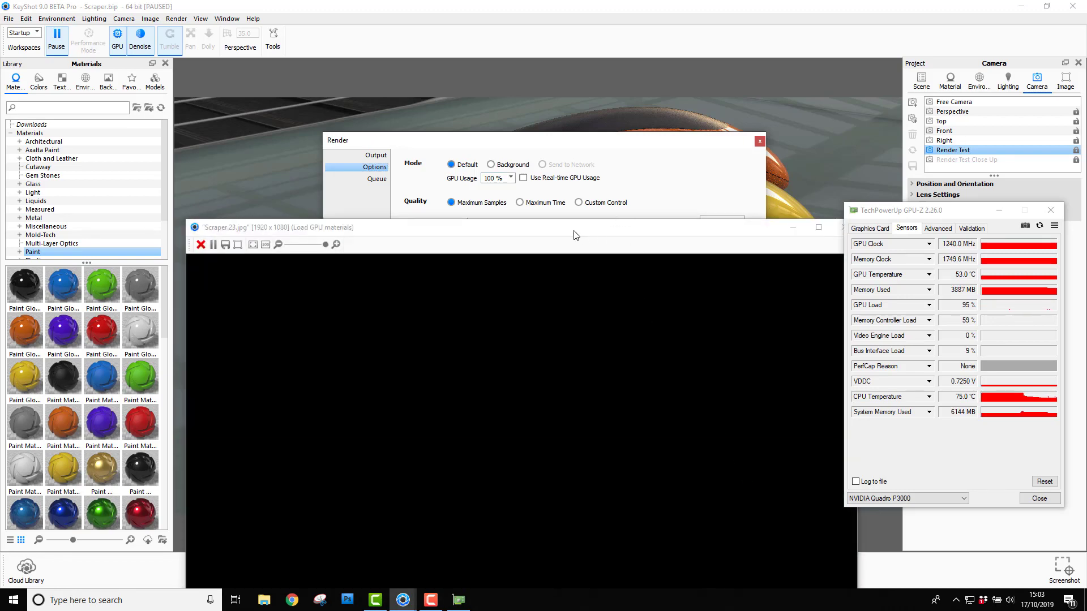
left_click_drag(576, 235, 545, 99)
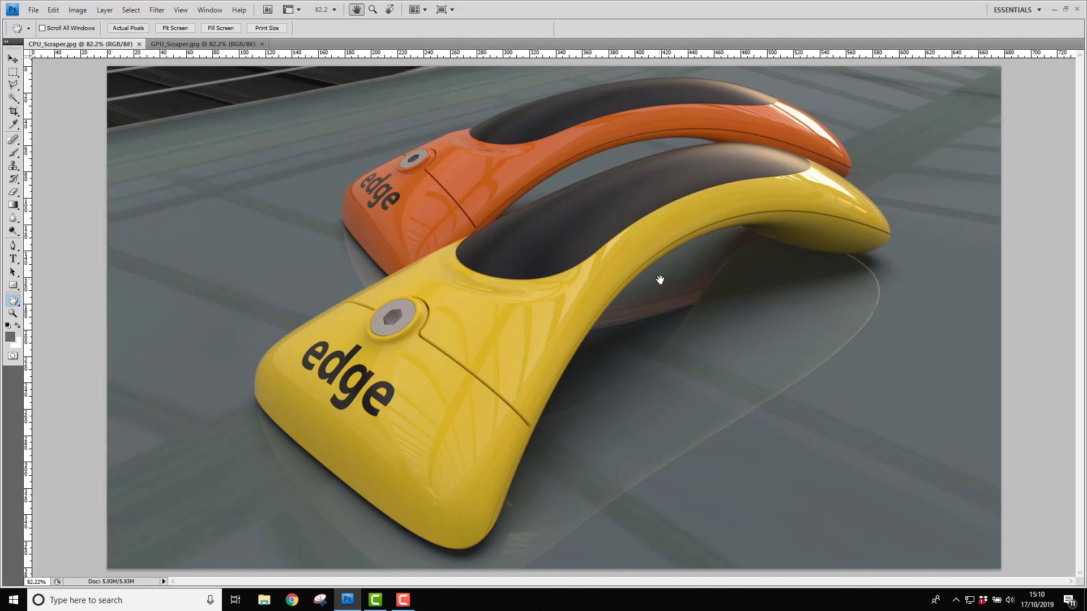
Step: In Photoshop, alternate repeatedly between CPU_Scraper.jpg and GPU_Scraper.jpg to compare the two renders
left_click(231, 44)
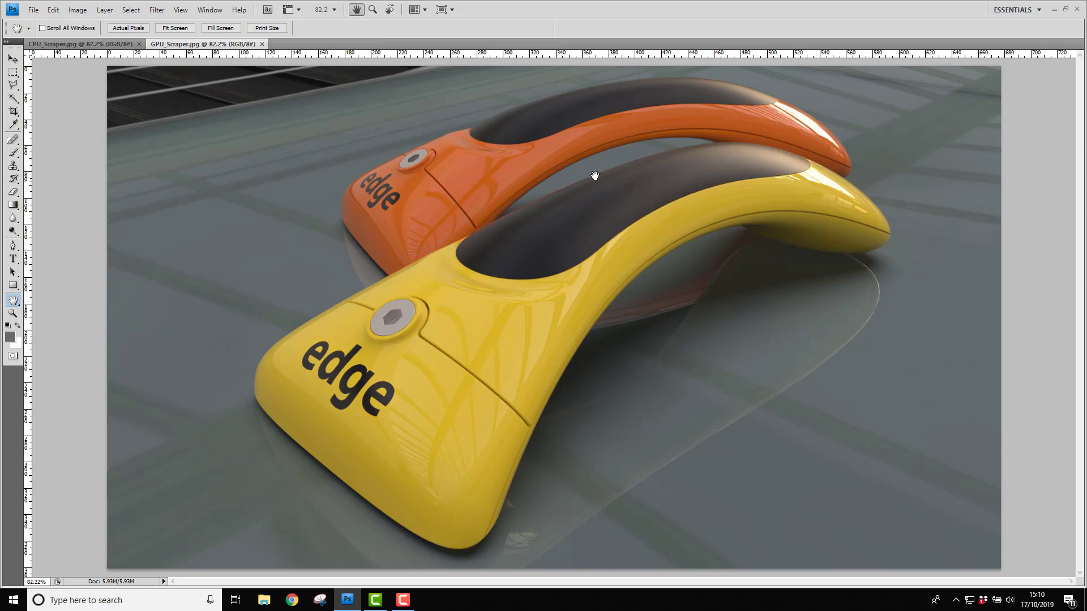
left_click(124, 48)
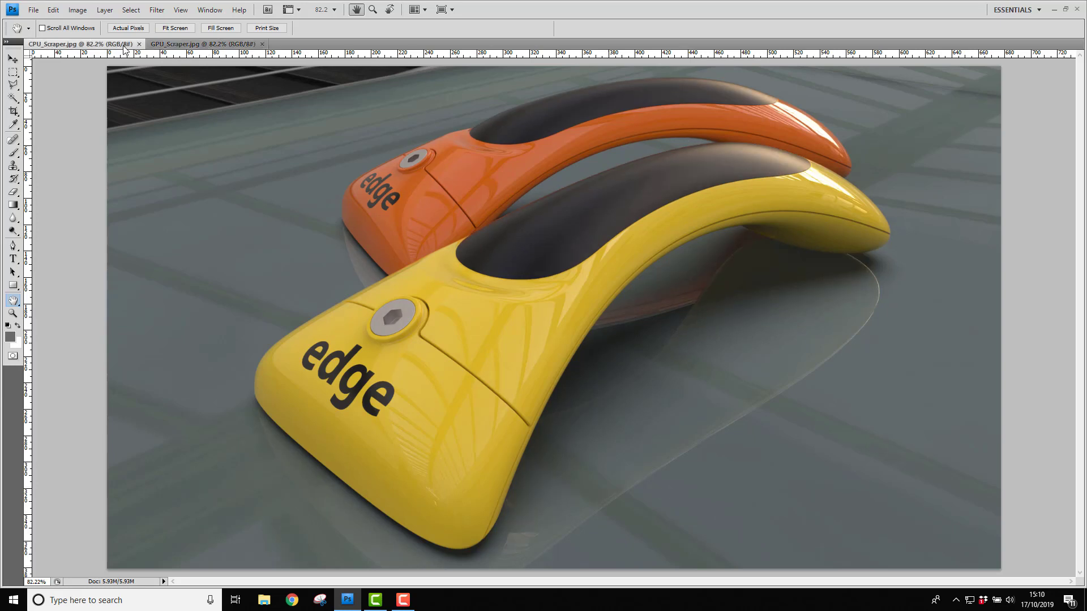
left_click(162, 43)
left_click(125, 48)
left_click(118, 47)
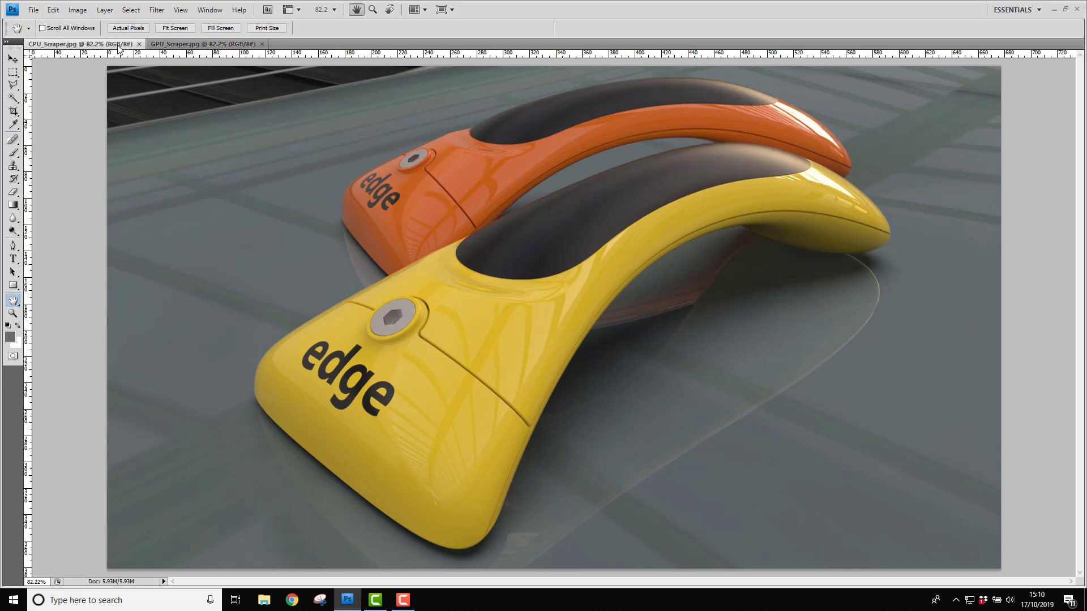
left_click(162, 44)
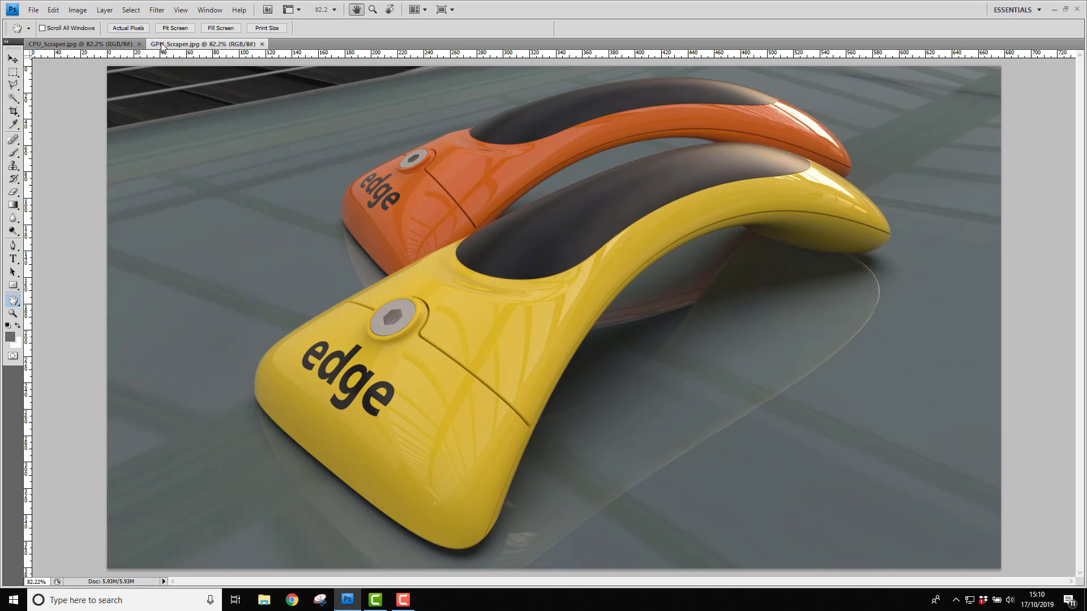
left_click(75, 46)
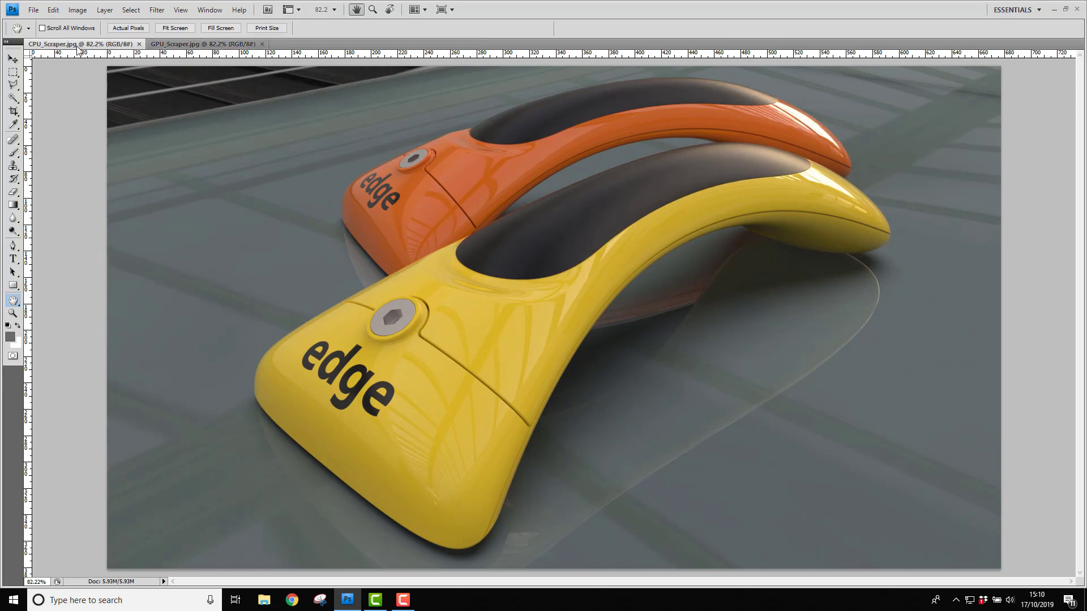
left_click(167, 45)
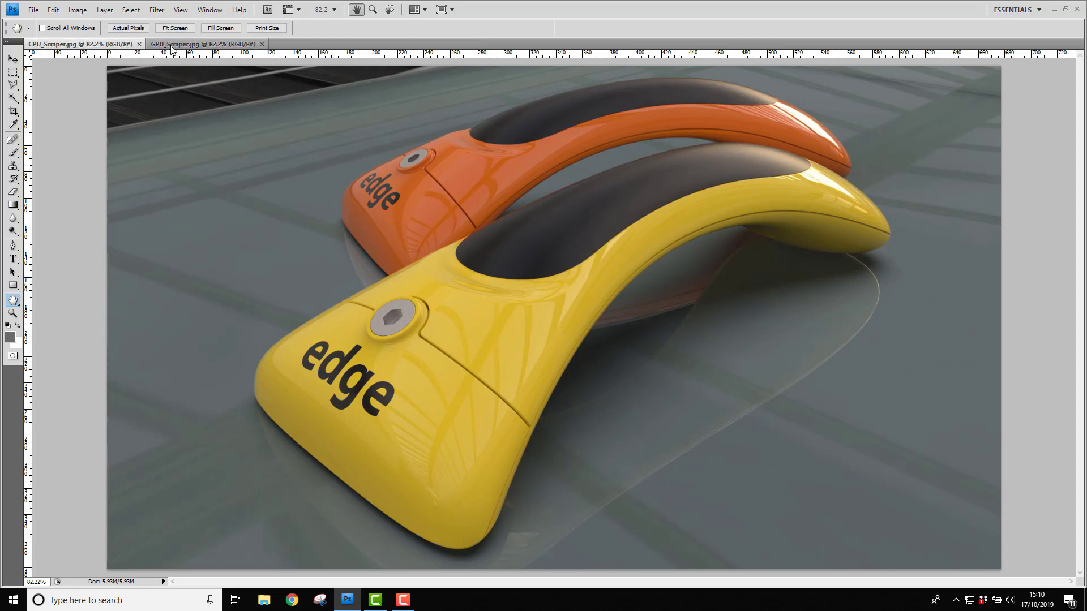
left_click(96, 48)
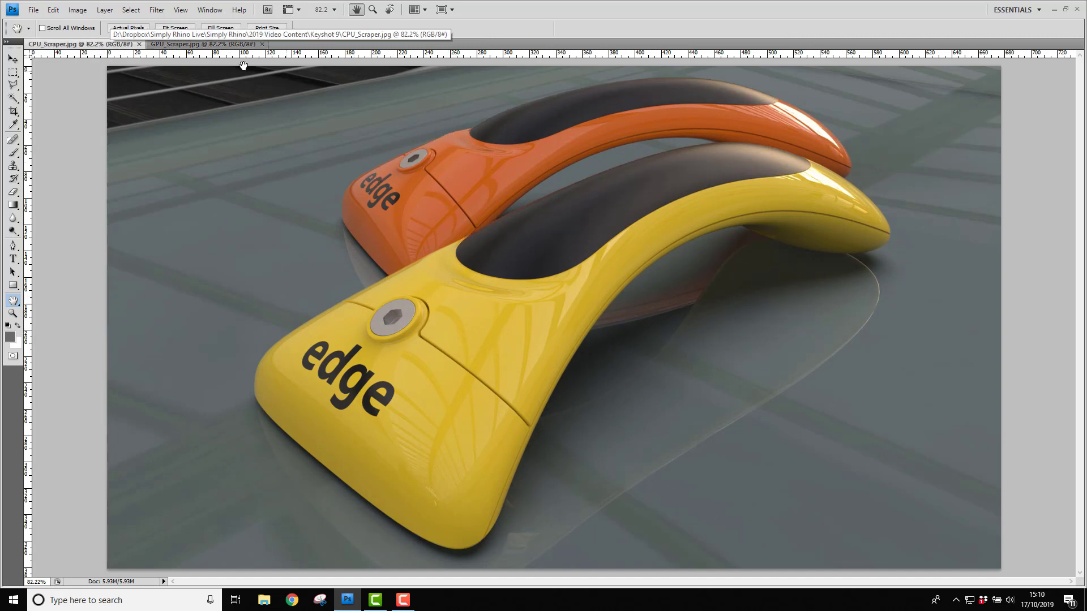
left_click(203, 45)
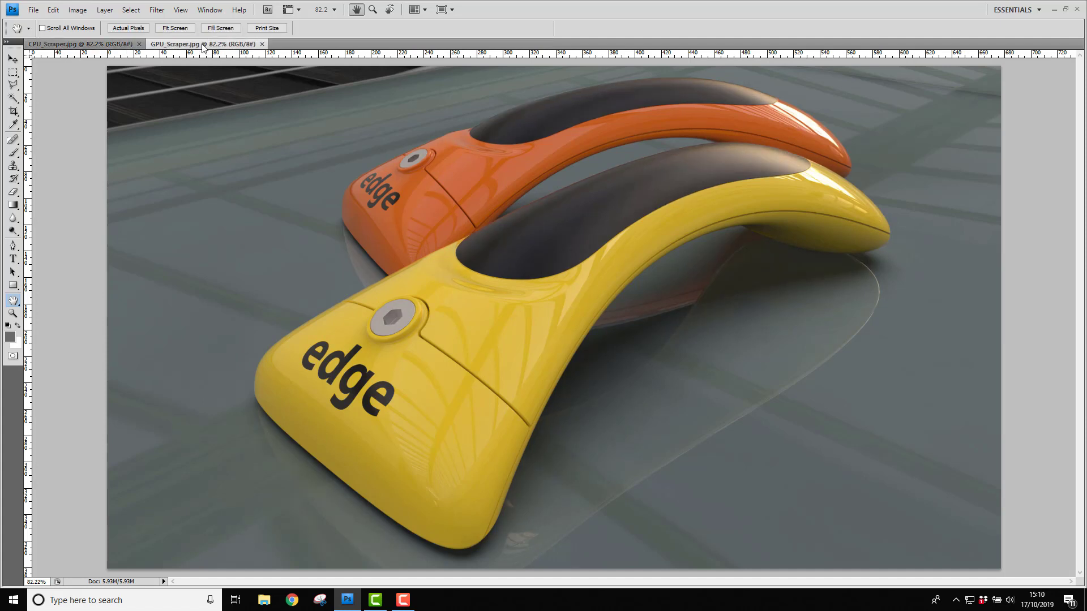
left_click(126, 47)
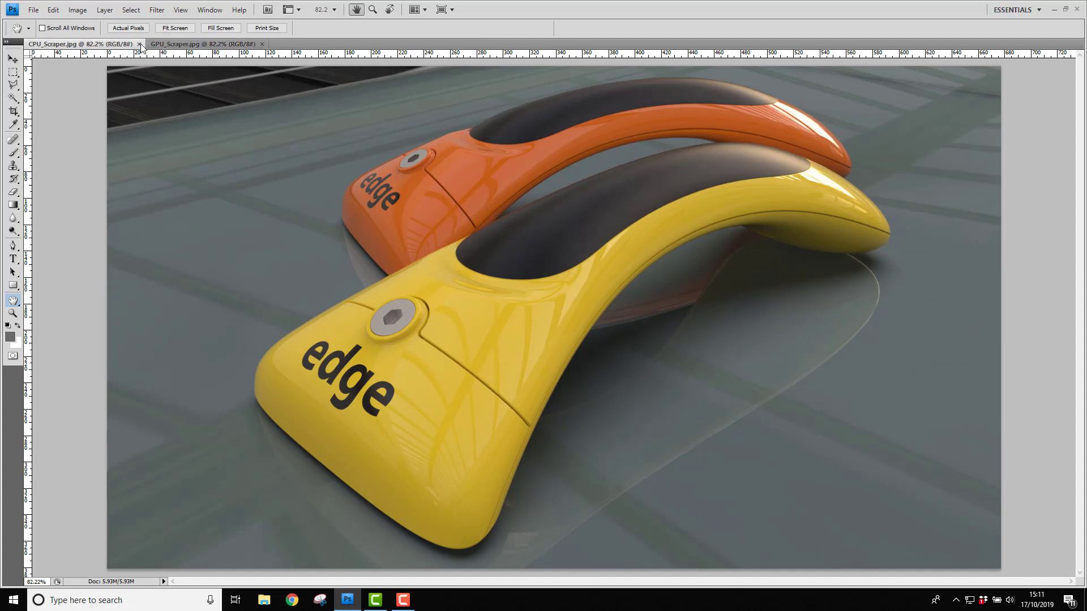
left_click(155, 42)
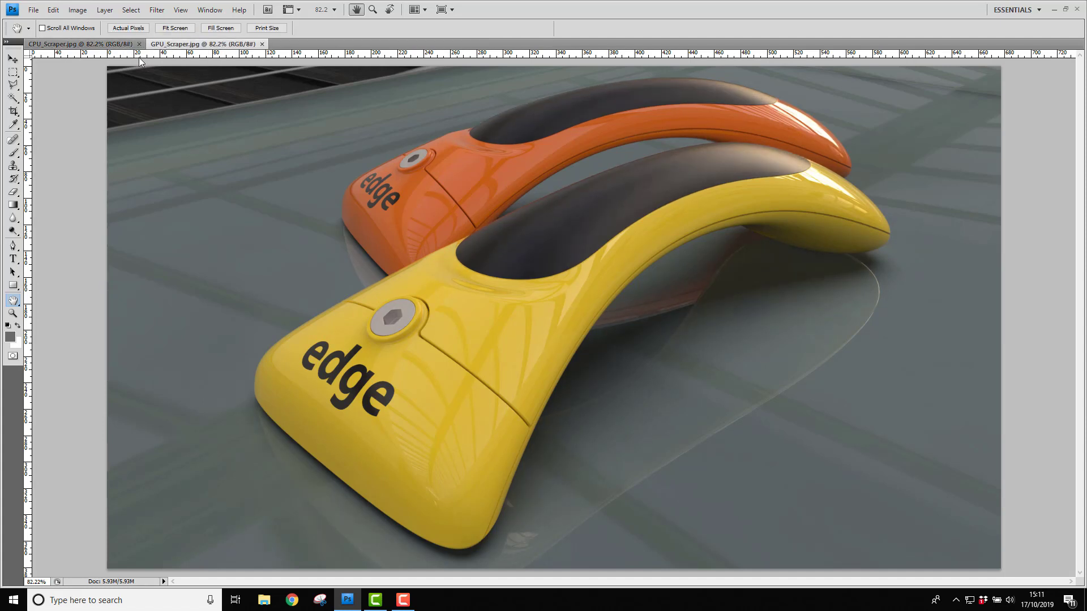
Step: View CPU_Scraper.jpg and GPU_Scraper.jpg at 100% zoom and alternate between them to compare fine detail
double_click(12, 313)
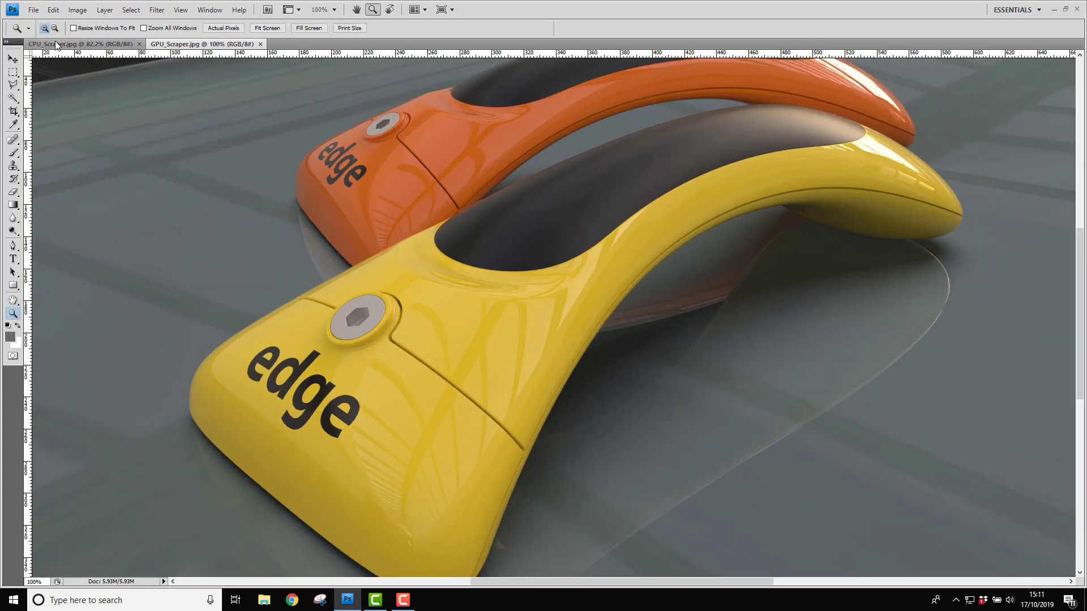
left_click(56, 44)
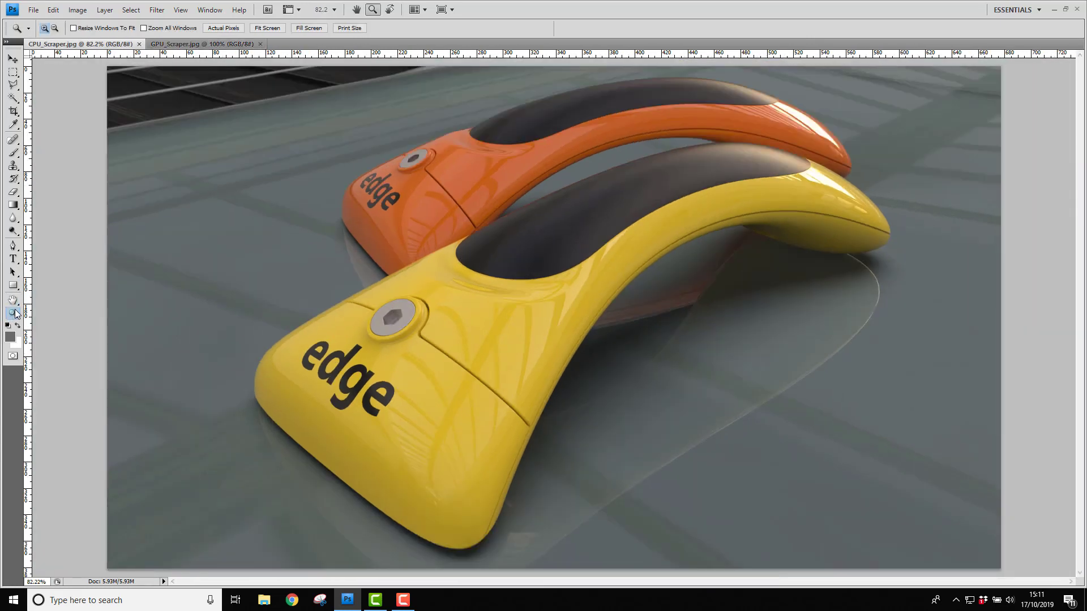
double_click(14, 313)
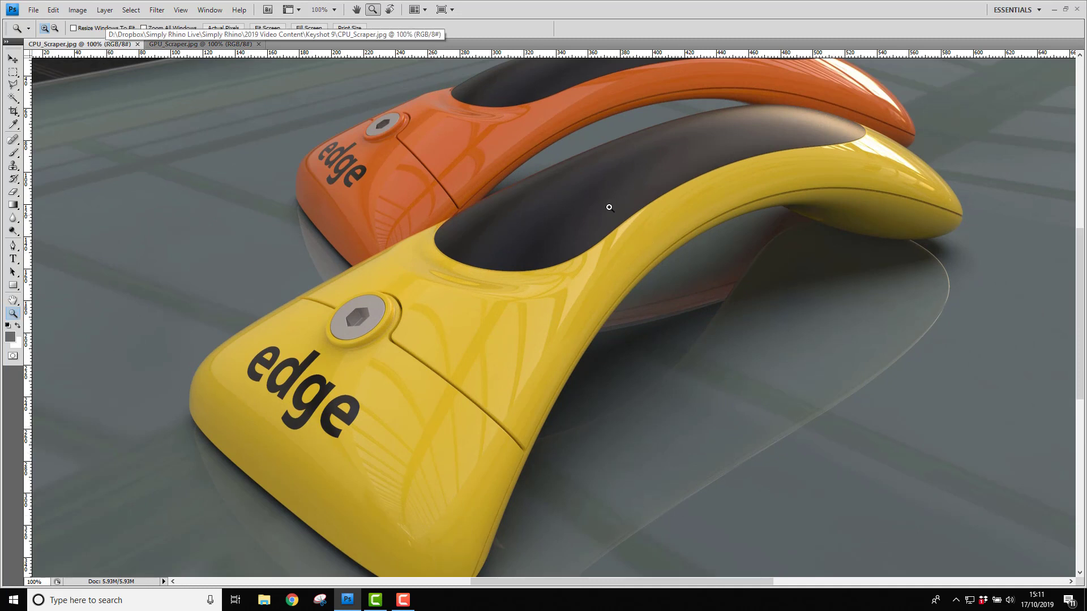
left_click(170, 44)
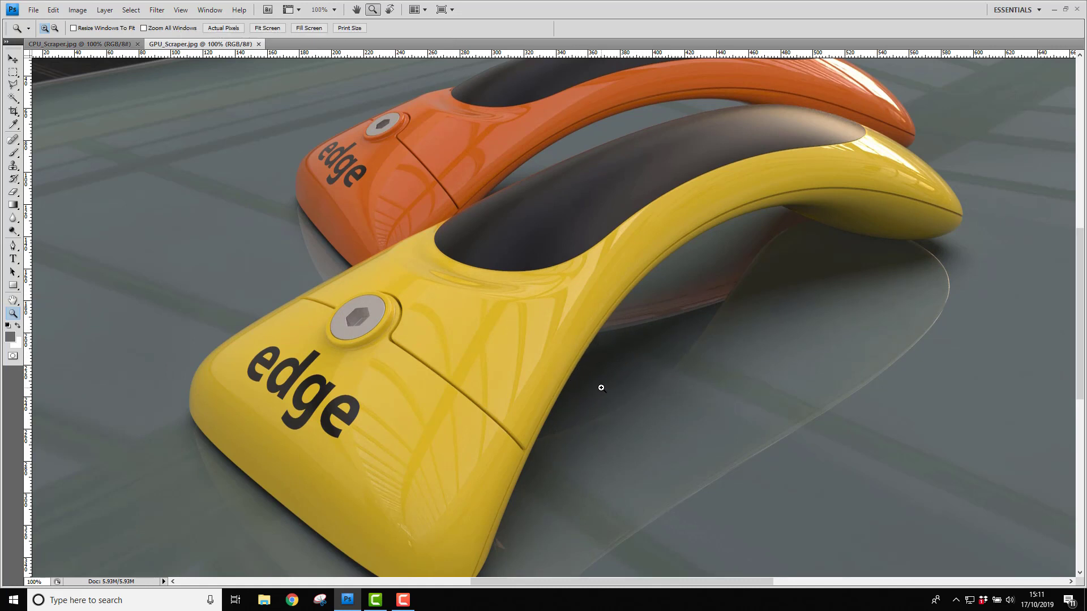
left_click(84, 45)
left_click(159, 45)
left_click(119, 50)
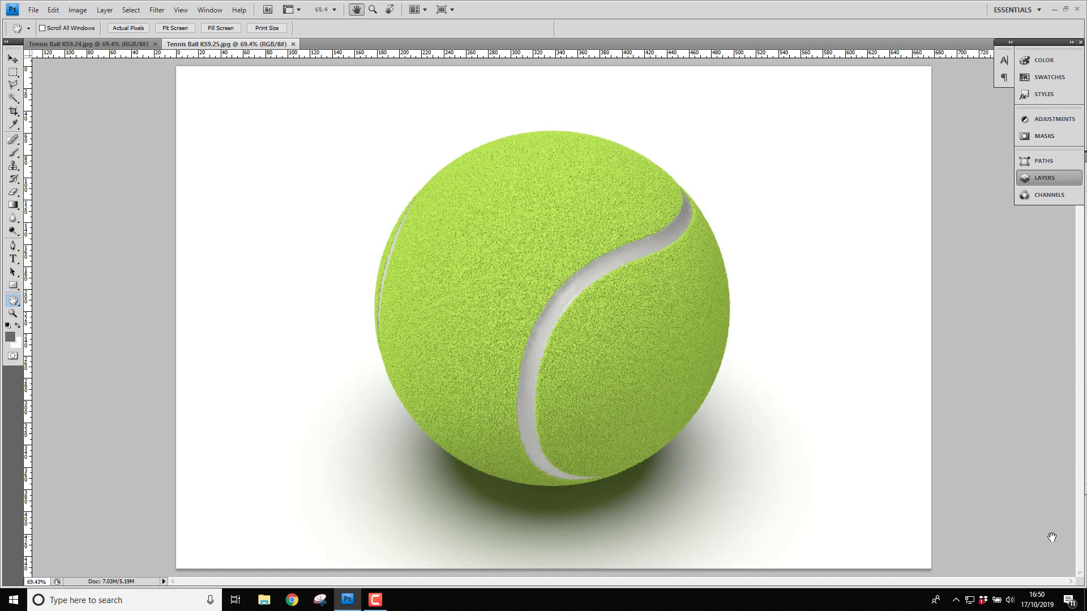
Step: Compare the renders Tennis Ball KS9.24.jpg and Tennis Ball KS9.25.jpg by switching between them, including at 100% zoom
left_click(118, 44)
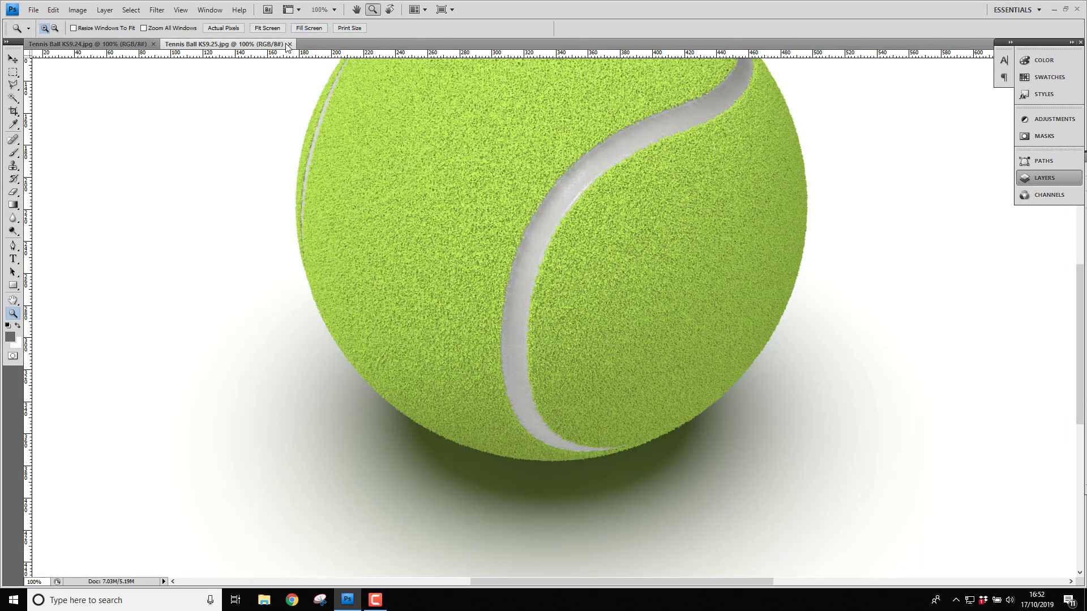
left_click(146, 45)
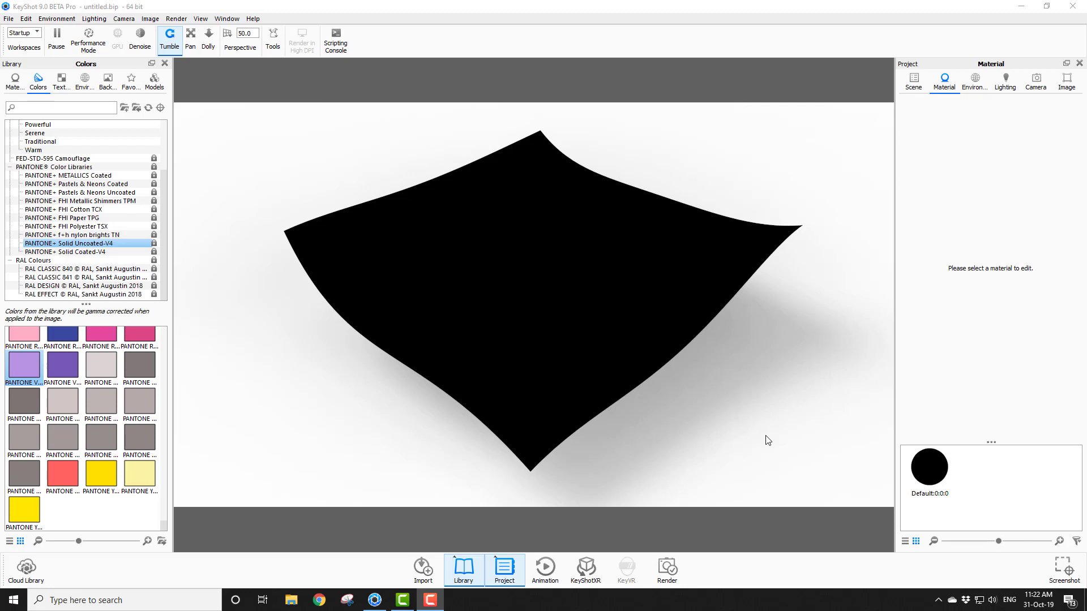
Step: Switch to KeyShot and change the black surface's material type to RealCloth, trying UV scale mode before returning to Units
left_click(925, 464)
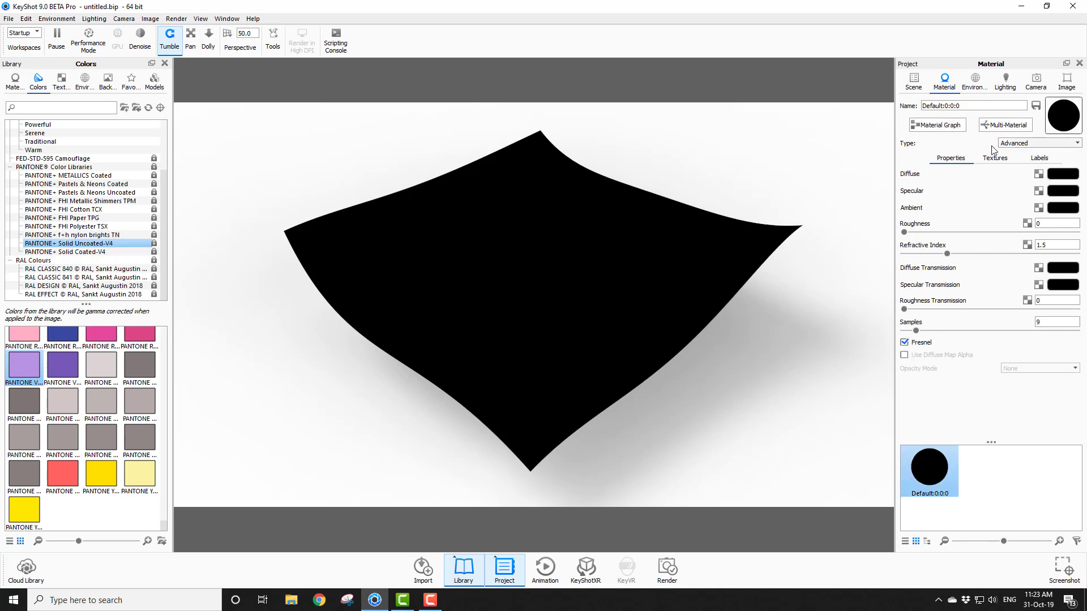
left_click(1041, 145)
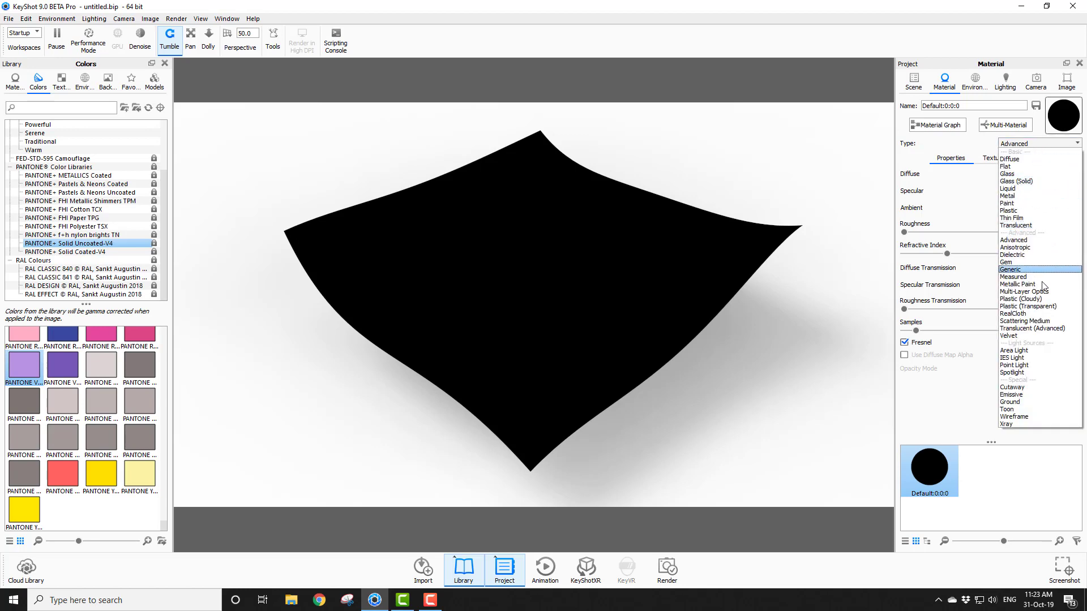
left_click(1032, 313)
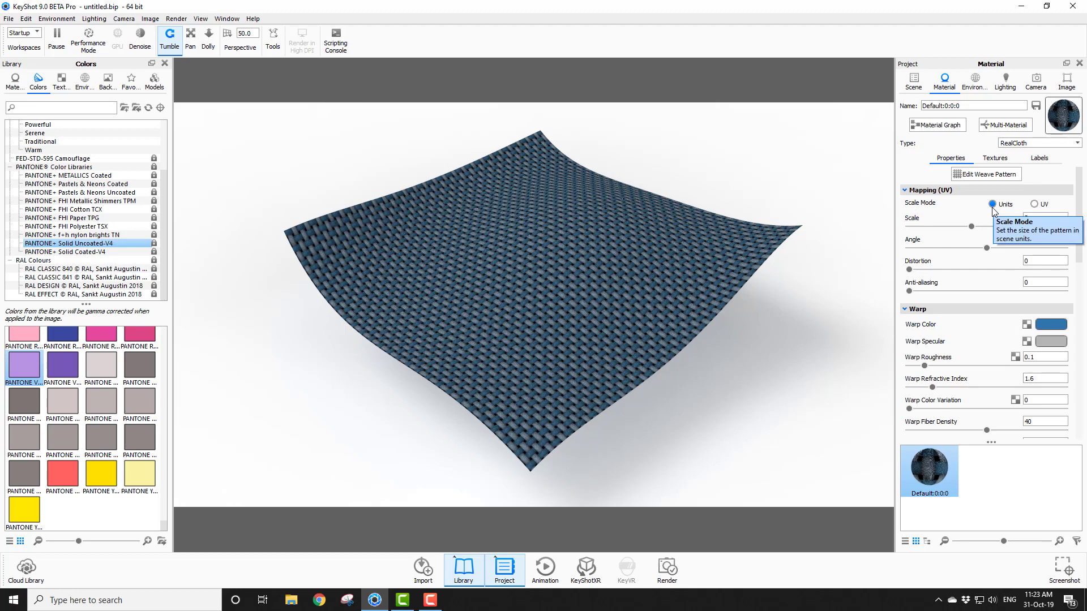
left_click(1034, 205)
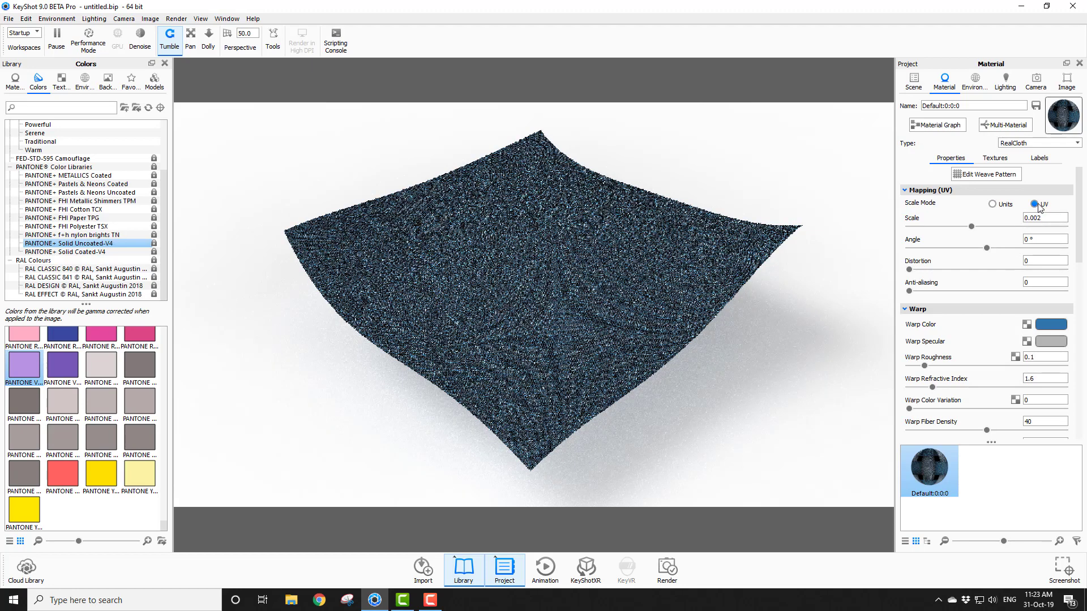
left_click(993, 205)
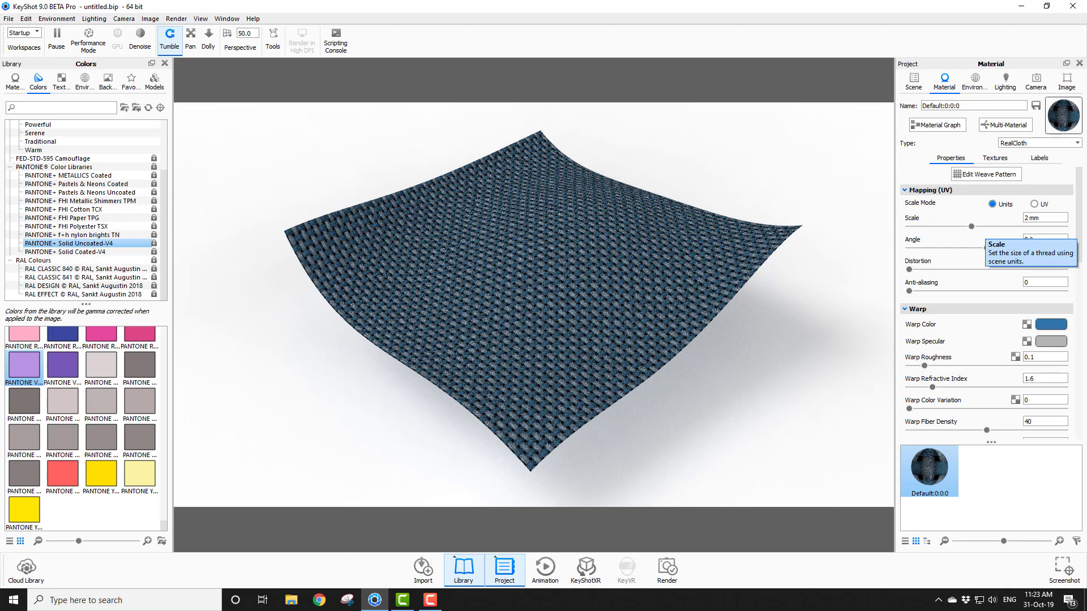
Step: Open the weave pattern editor beside the cloth and set the RealCloth scale to 10 mm
left_click(985, 175)
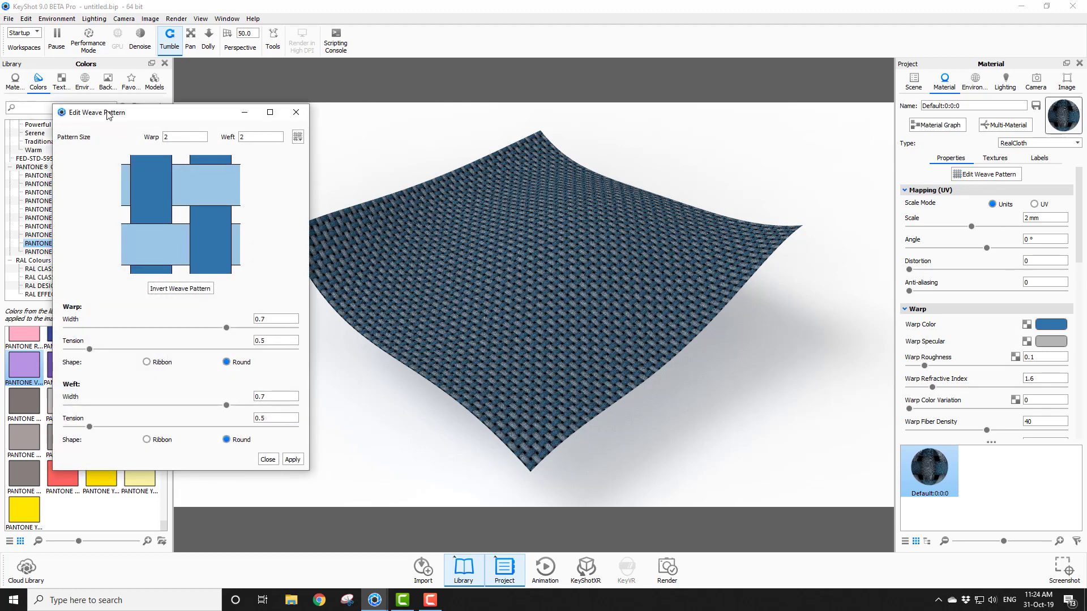
left_click_drag(145, 119, 189, 139)
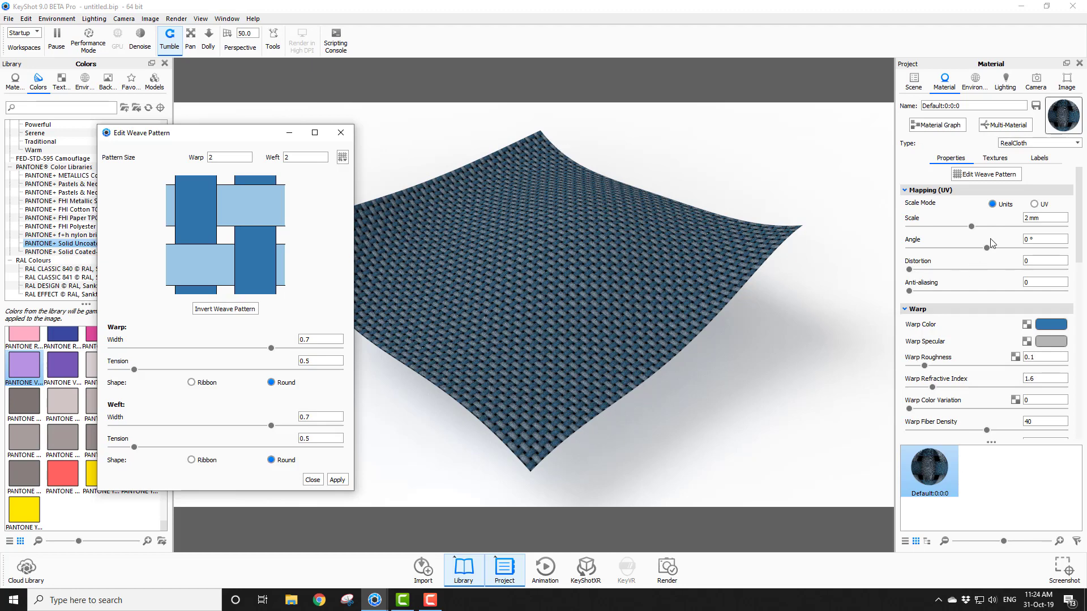
left_click(1030, 217)
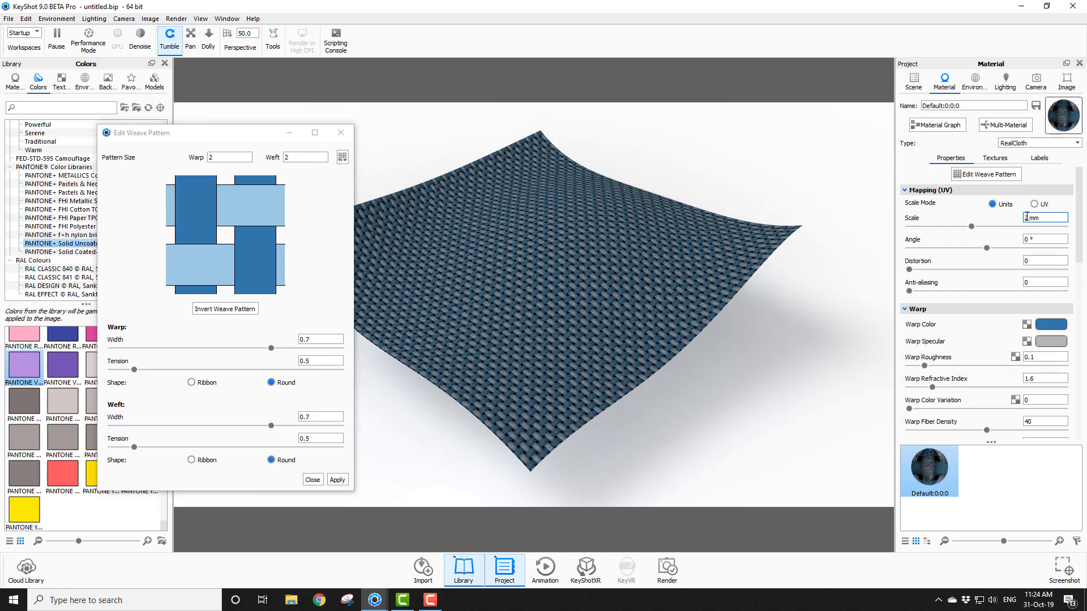
type("2")
key("BackSpace")
type("10")
key("Return")
Step: Set both the warp and weft thread widths to 1 and apply the weave pattern to the cloth
left_click(317, 341)
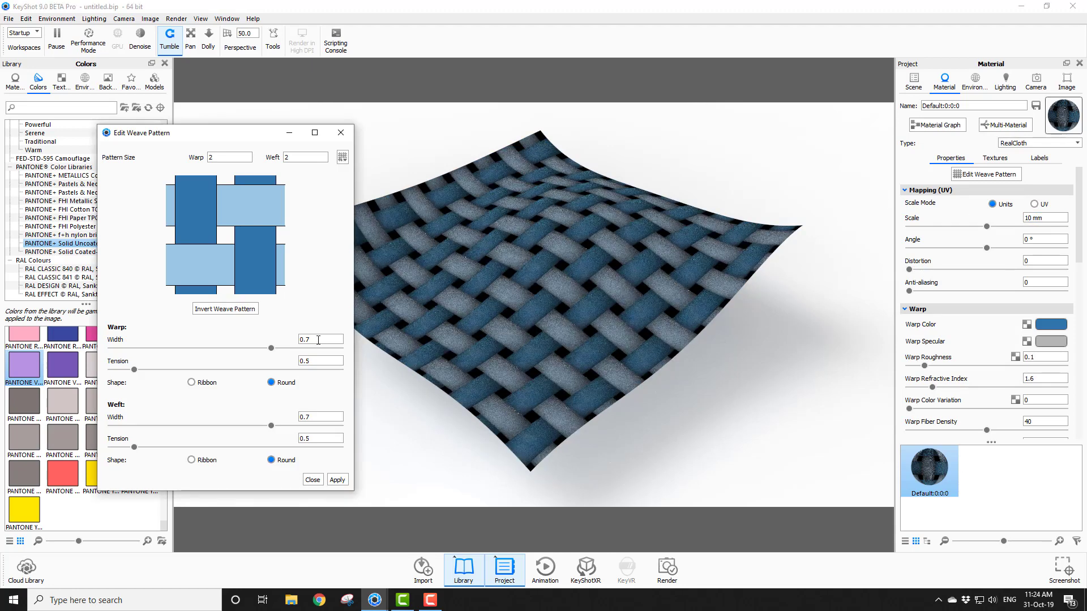
left_click_drag(318, 339, 300, 340)
type("1")
left_click(317, 417)
type("1")
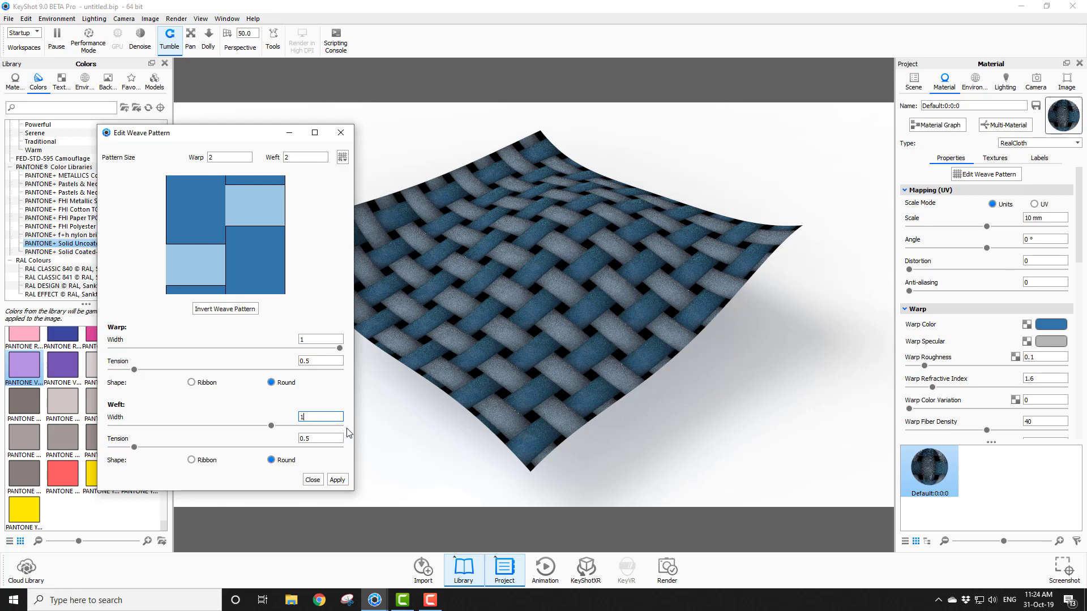
key("Return")
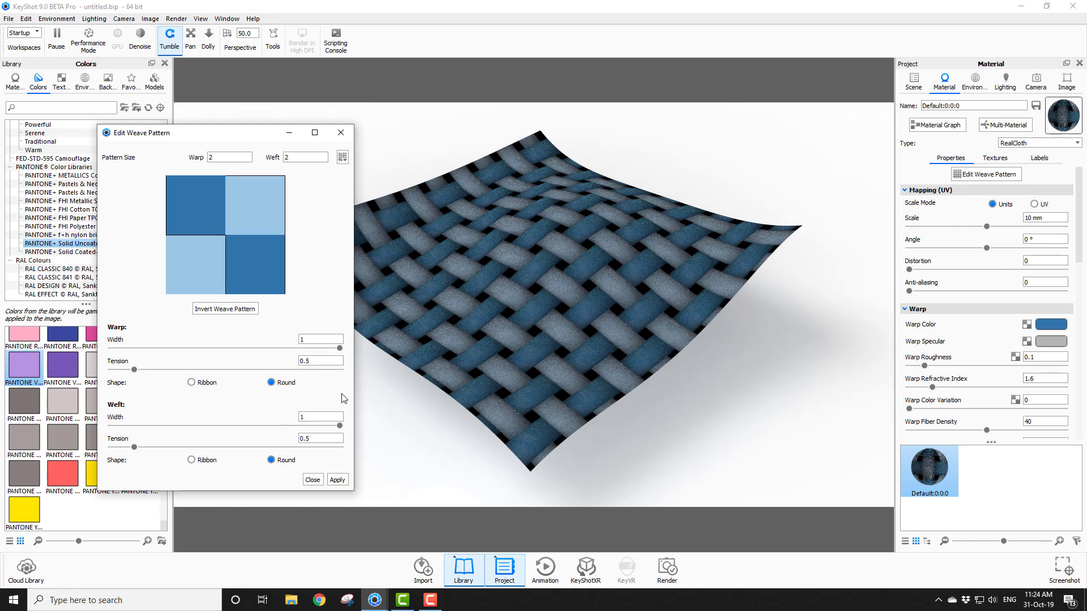
left_click(338, 479)
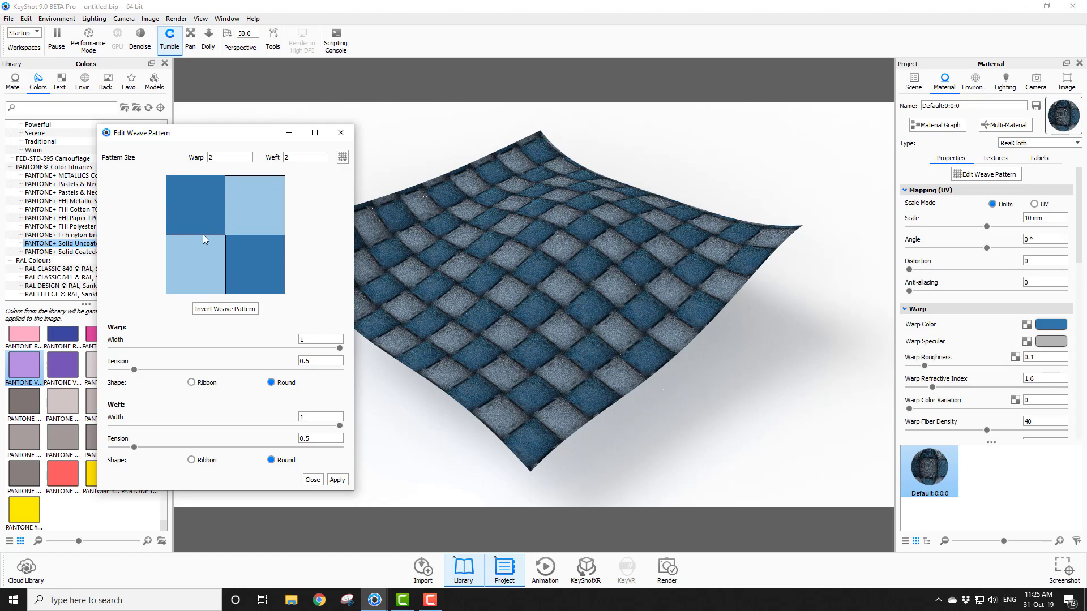
Step: Set the warp and weft thread widths back to 0.7 and apply the pattern
double_click(302, 340)
type("0.7")
double_click(301, 418)
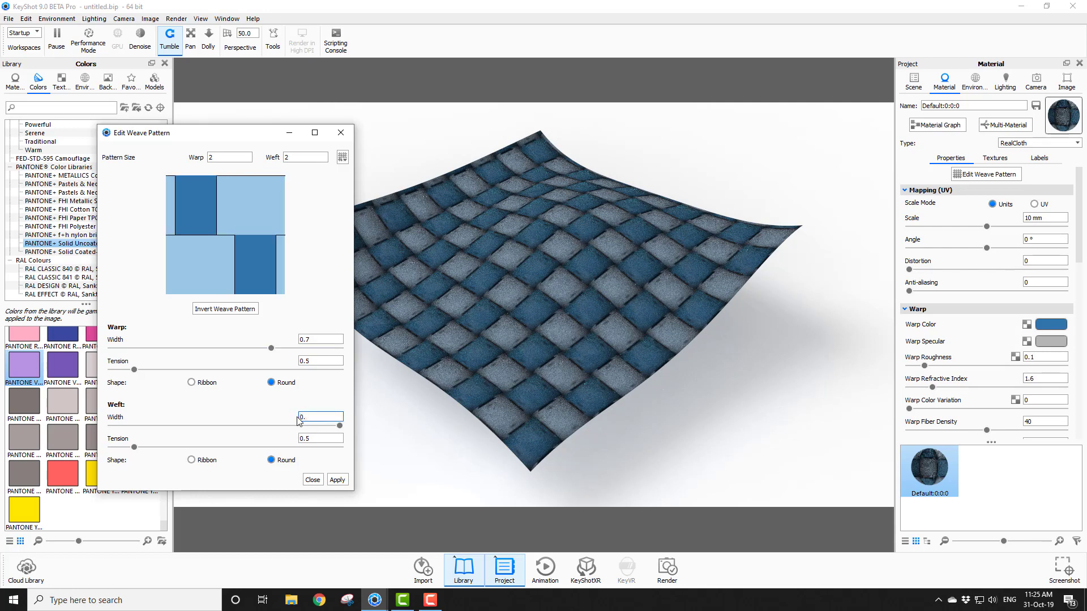
type("0.7")
key("Return")
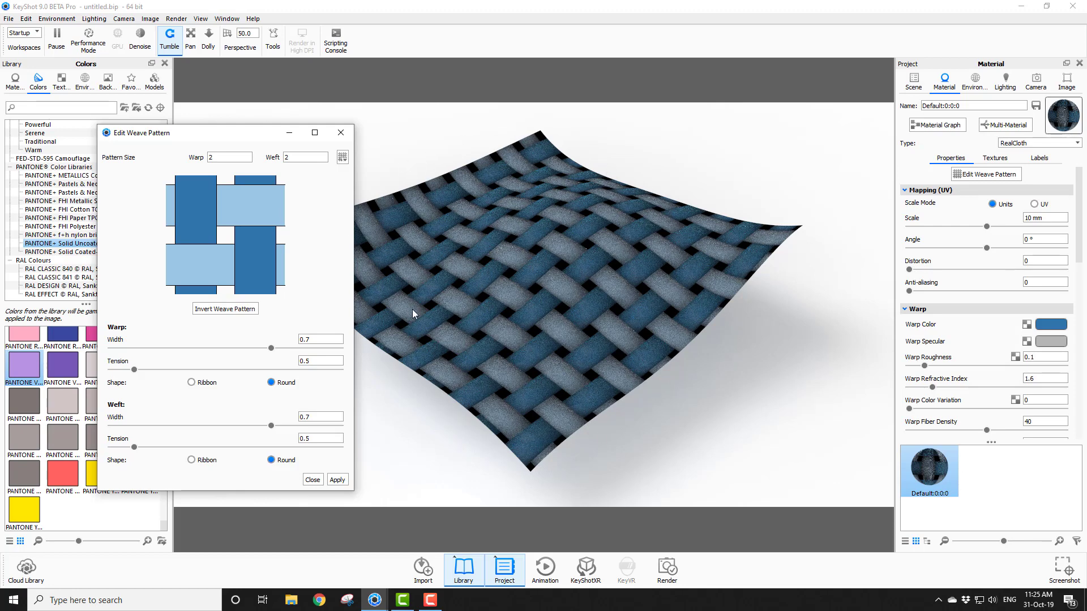
Step: Set the RealCloth scale to 2 mm and enable Transparent in the material's geometry settings
double_click(1033, 217)
type("2")
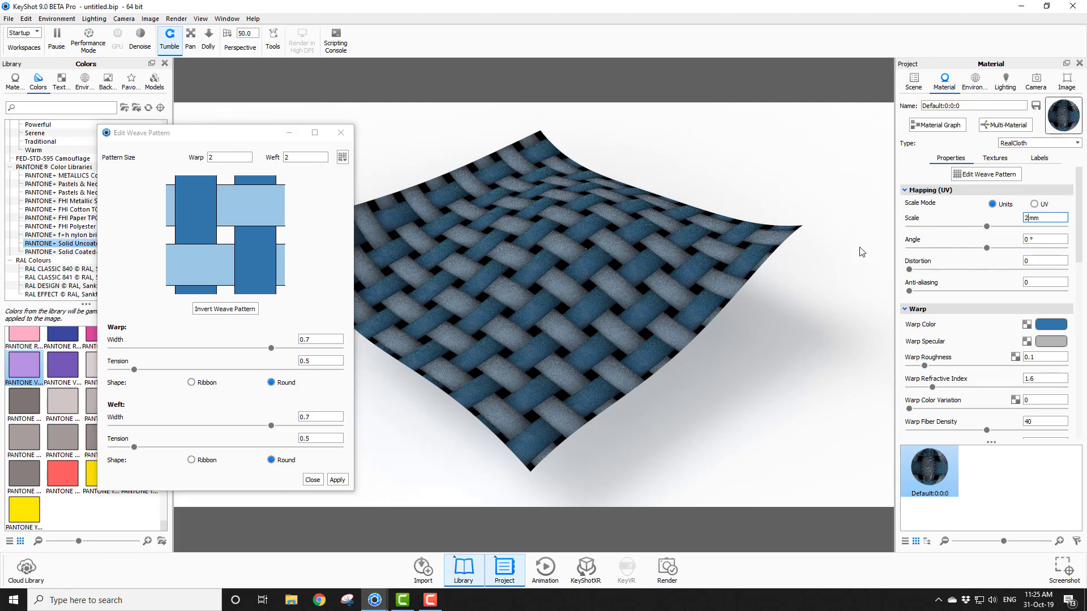
key("Return")
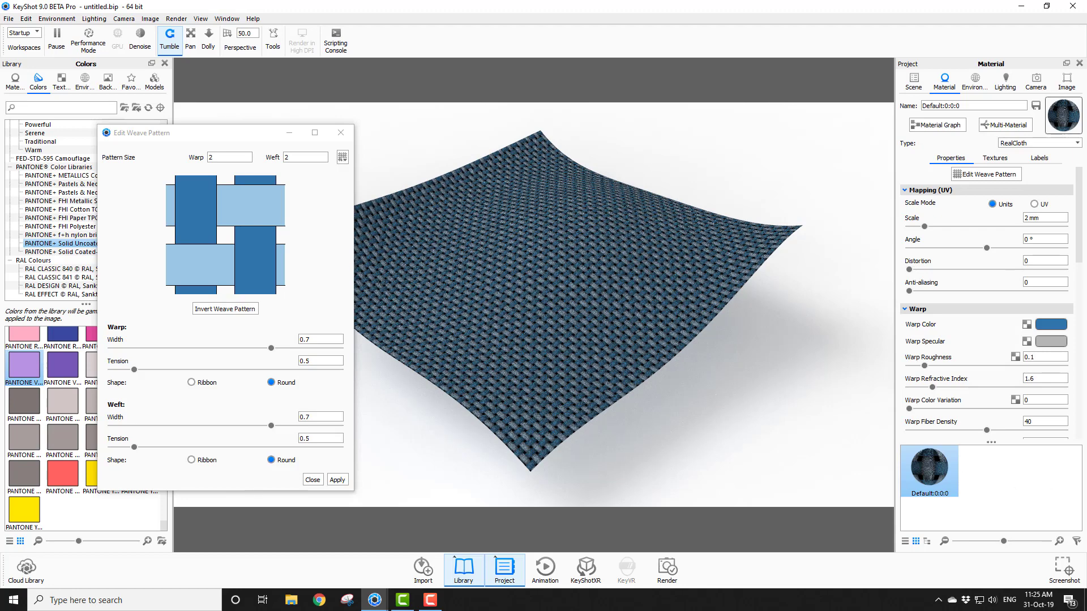
left_click_drag(1081, 212, 1085, 379)
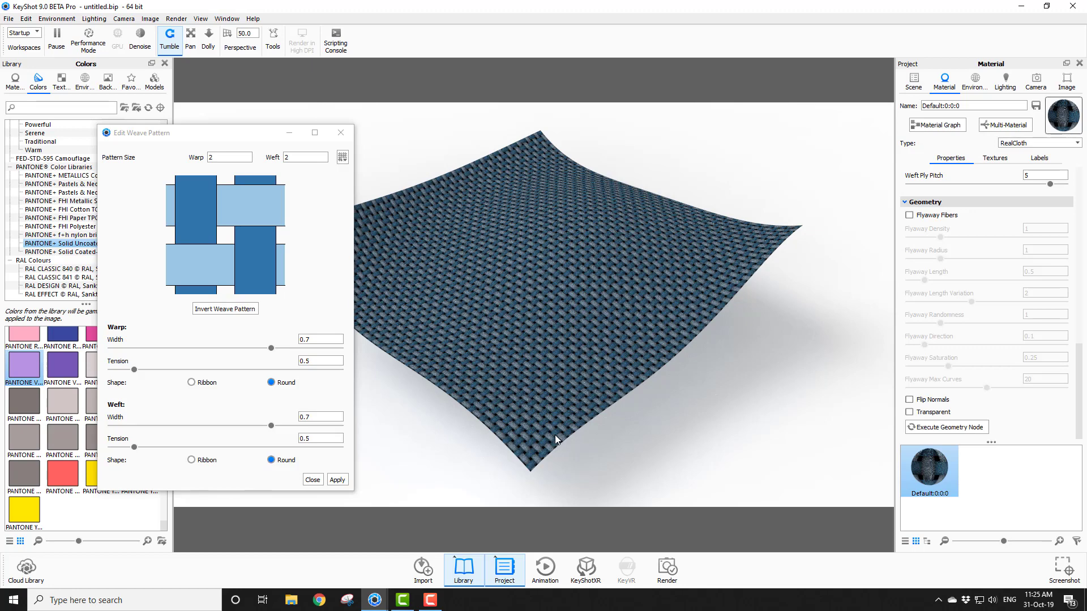
left_click(909, 412)
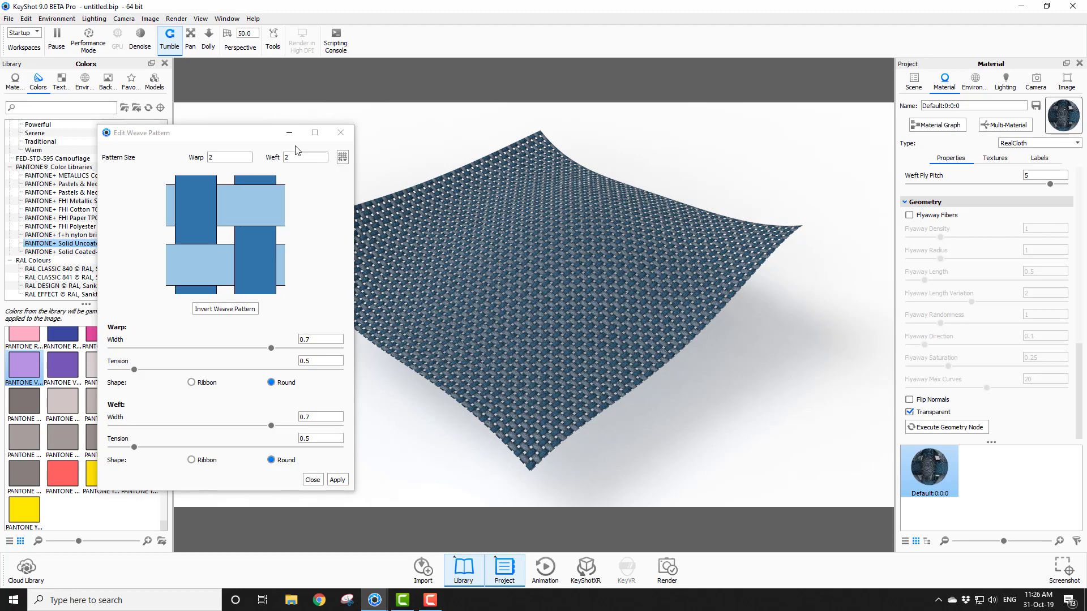
Step: Try the Basket 4x4 weave preset, apply Twill 5x5, step 3 to the cloth, and close the weave pattern editor
left_click(342, 157)
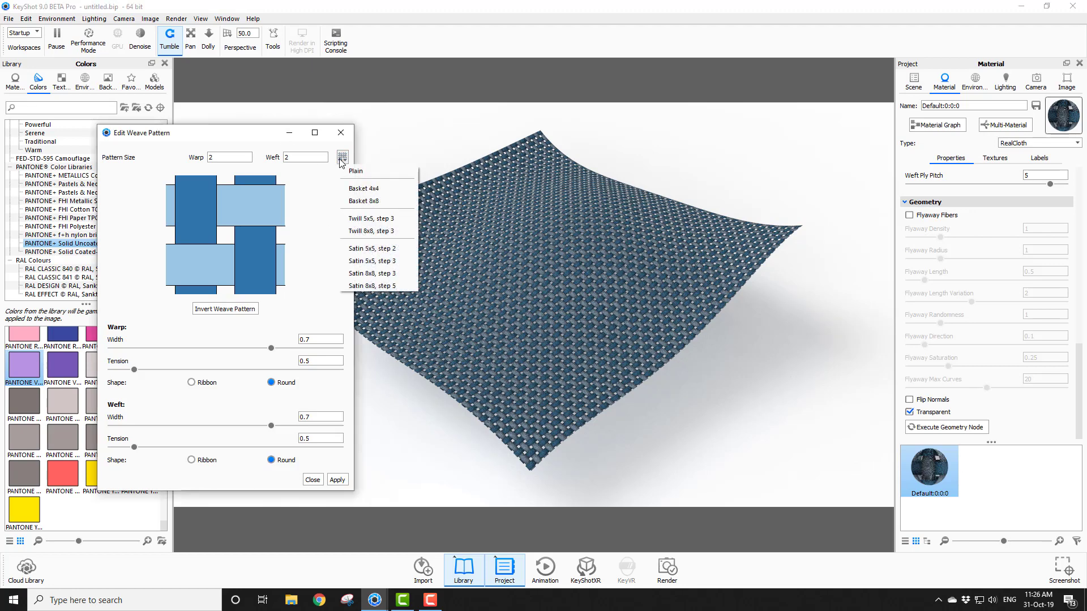
left_click(357, 188)
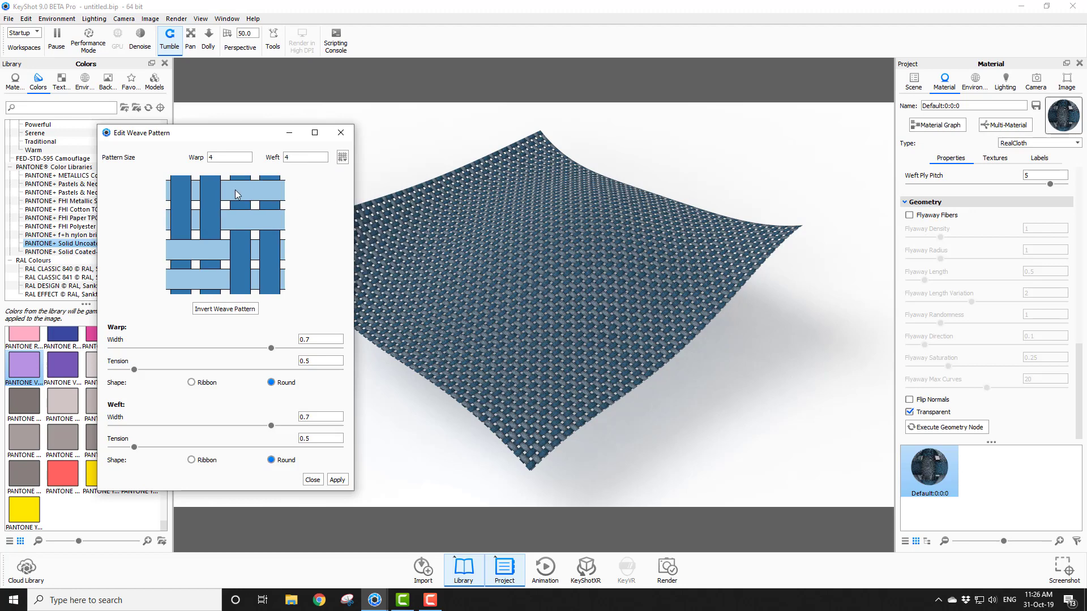
left_click(338, 480)
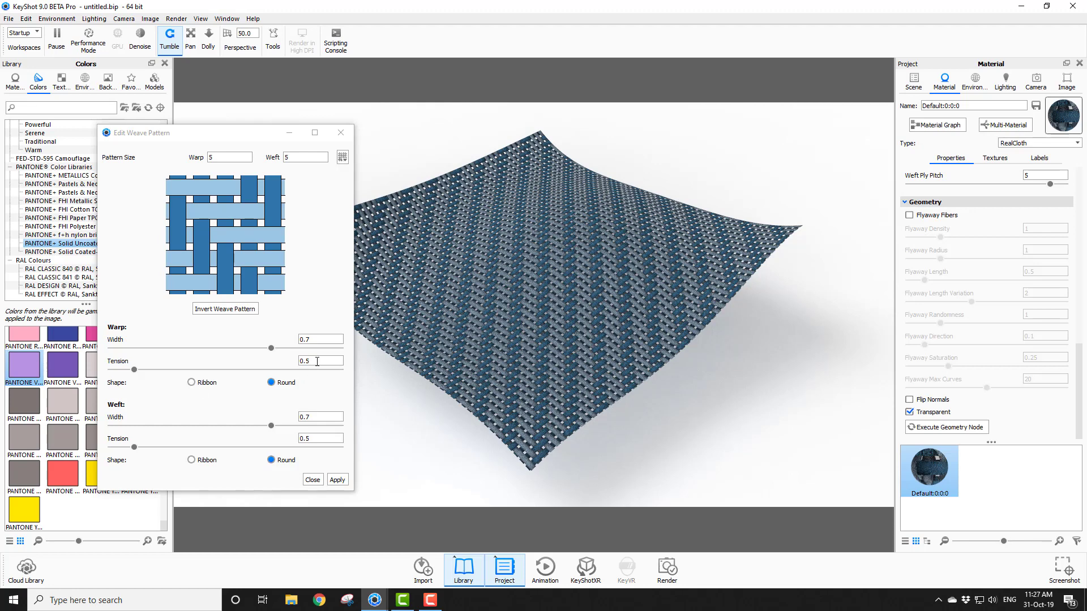
left_click(317, 439)
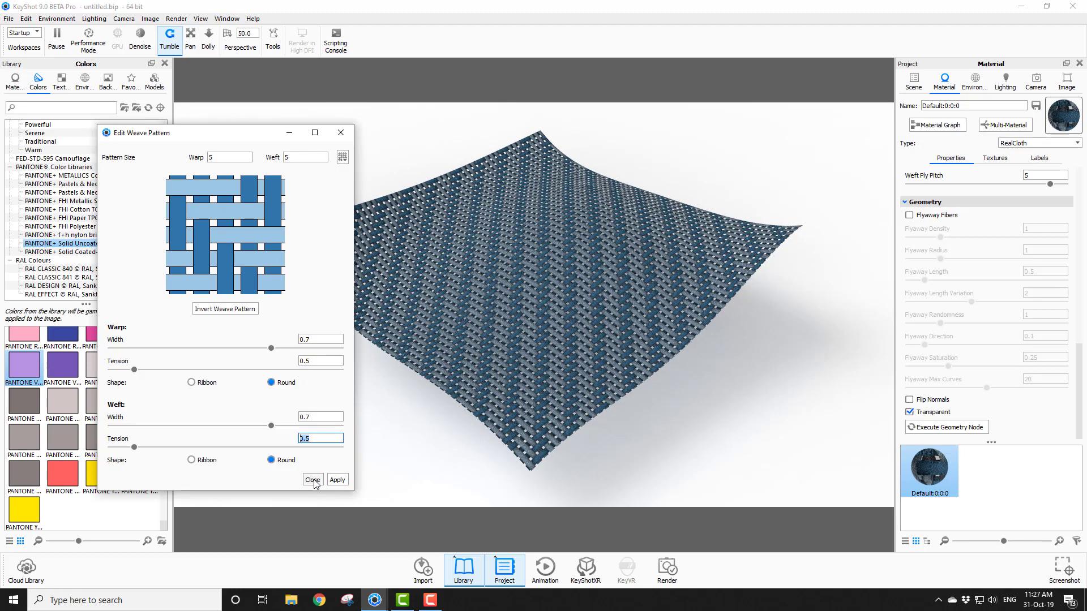
left_click(313, 481)
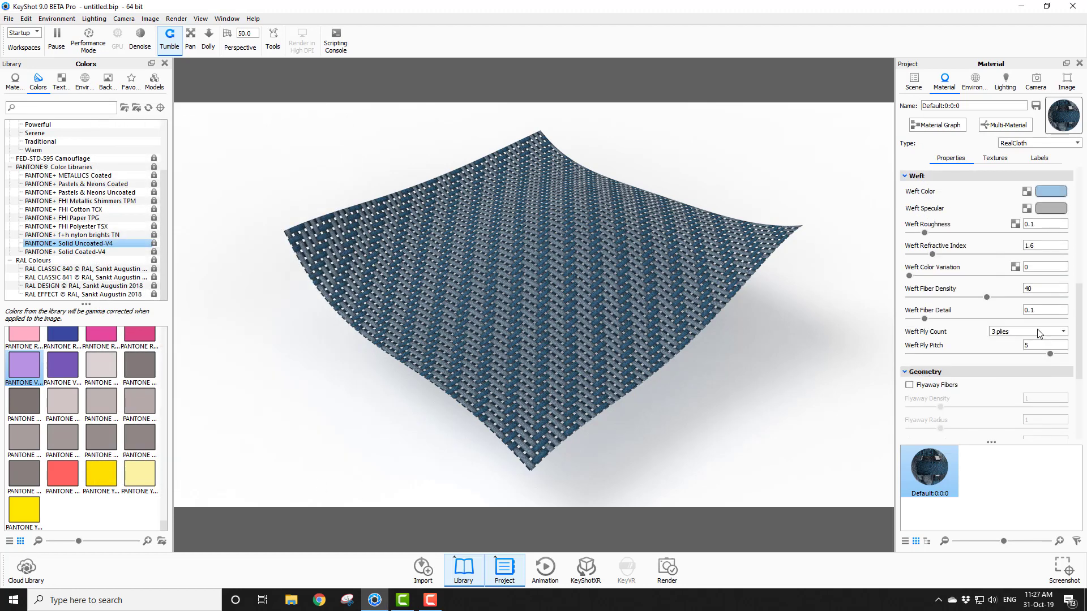
Step: Adjust the cloth's UV mapping to an angle of -88.2°, distortion of 0.62 and anti-aliasing of 0.585
scroll(1037, 334, "up", 10)
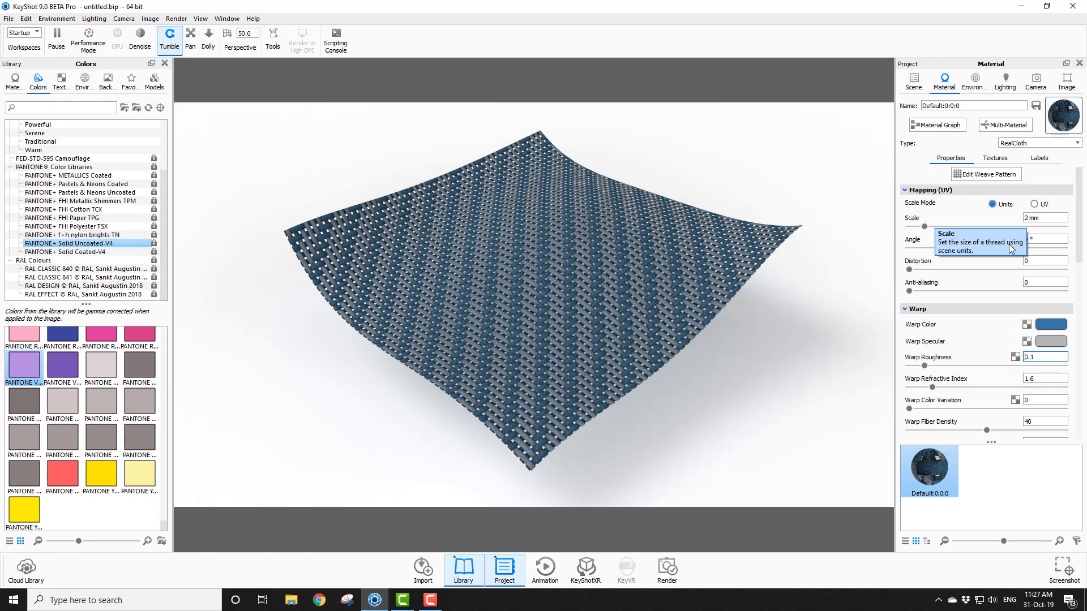
left_click_drag(986, 250, 949, 262)
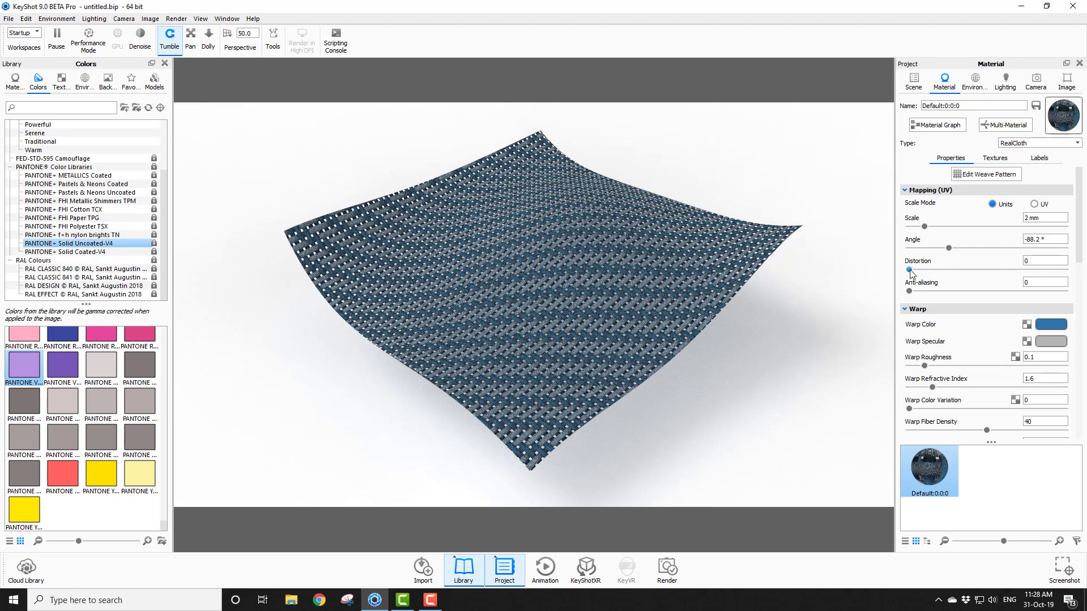
left_click_drag(910, 270, 929, 276)
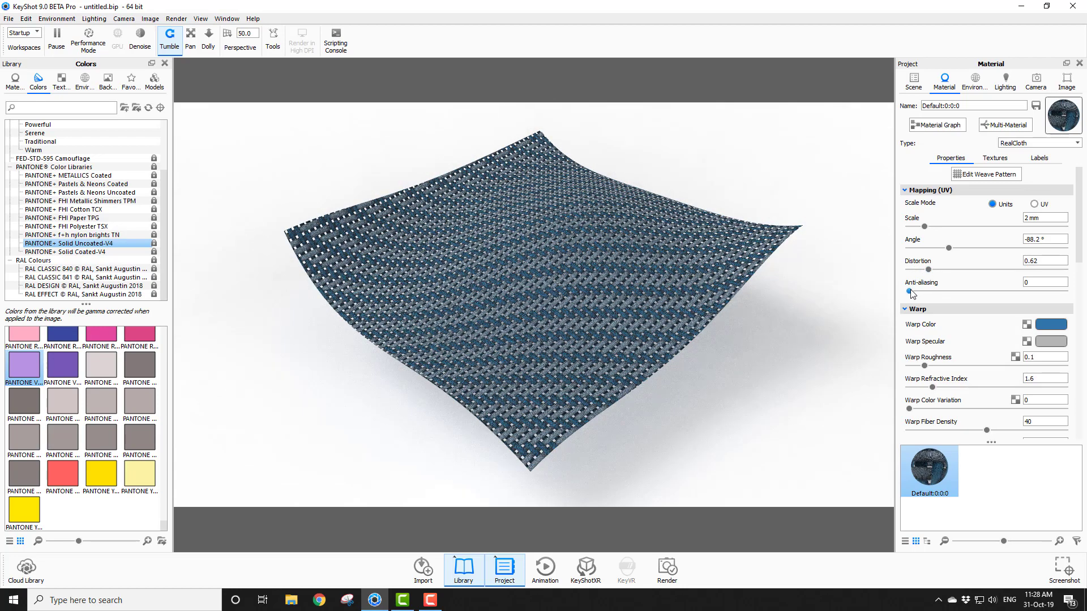
left_click_drag(910, 292, 930, 294)
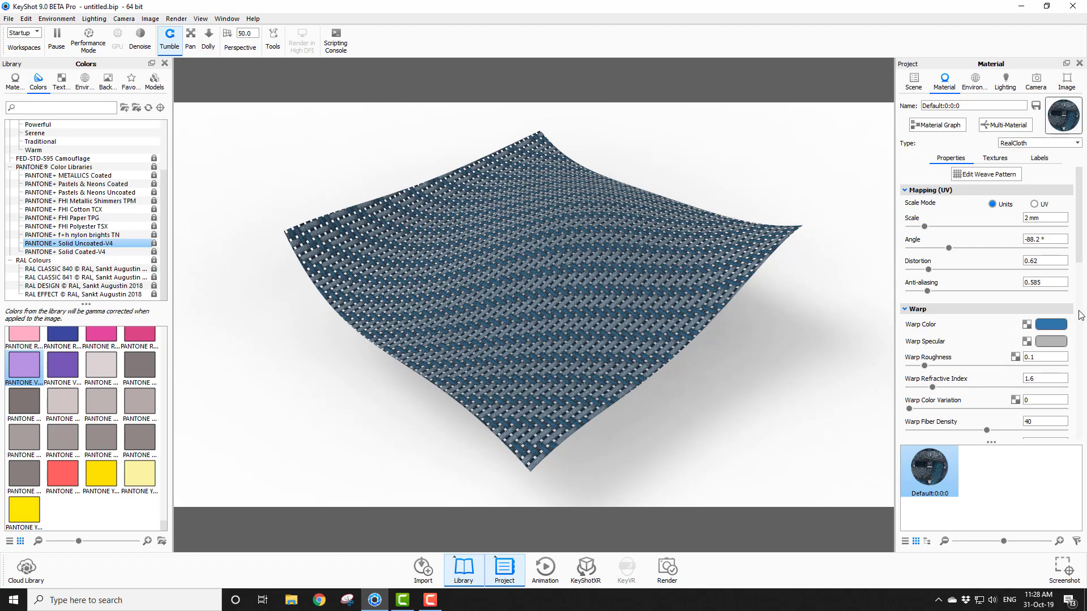
left_click_drag(1079, 245, 1086, 284)
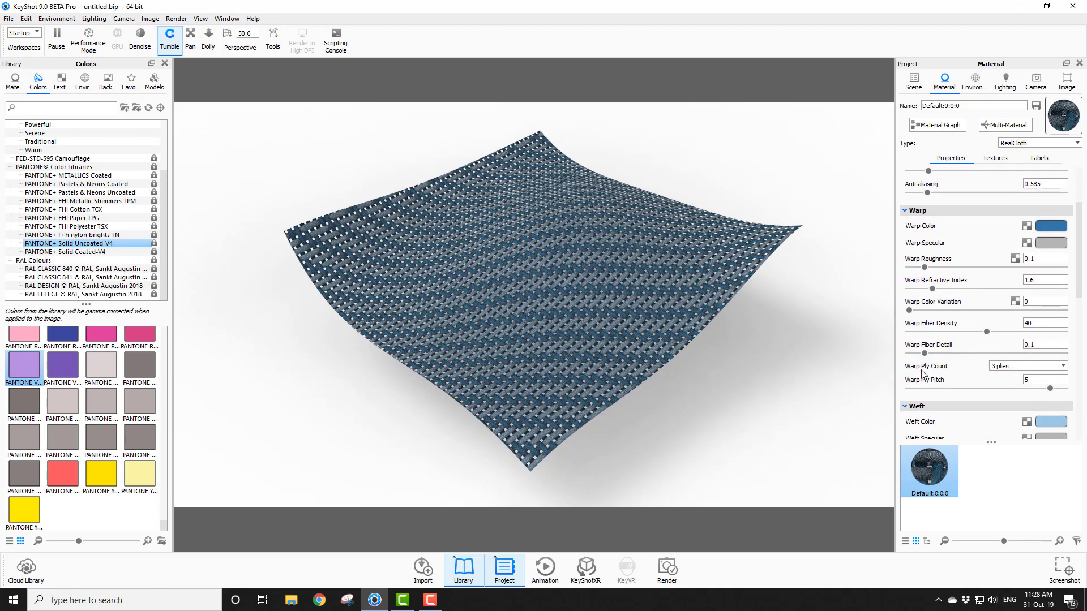
Step: Set the warp to the yellow PANTONE color with roughness 0, refractive index 1.9, color variation 0.27 and fiber detail 0.412
left_click_drag(24, 509, 1048, 225)
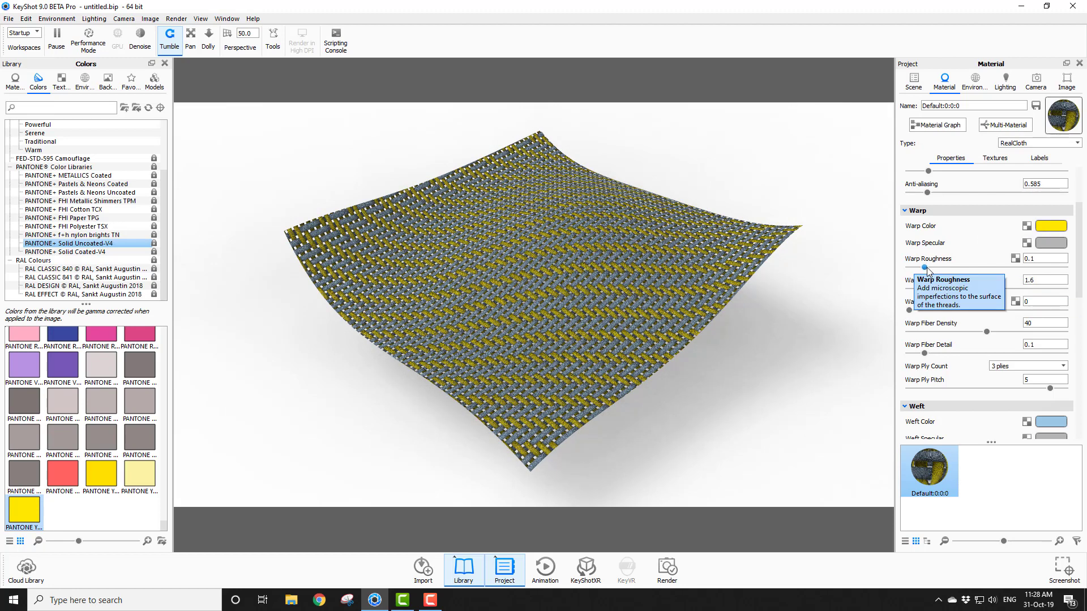
left_click_drag(923, 267, 900, 272)
left_click(1031, 281)
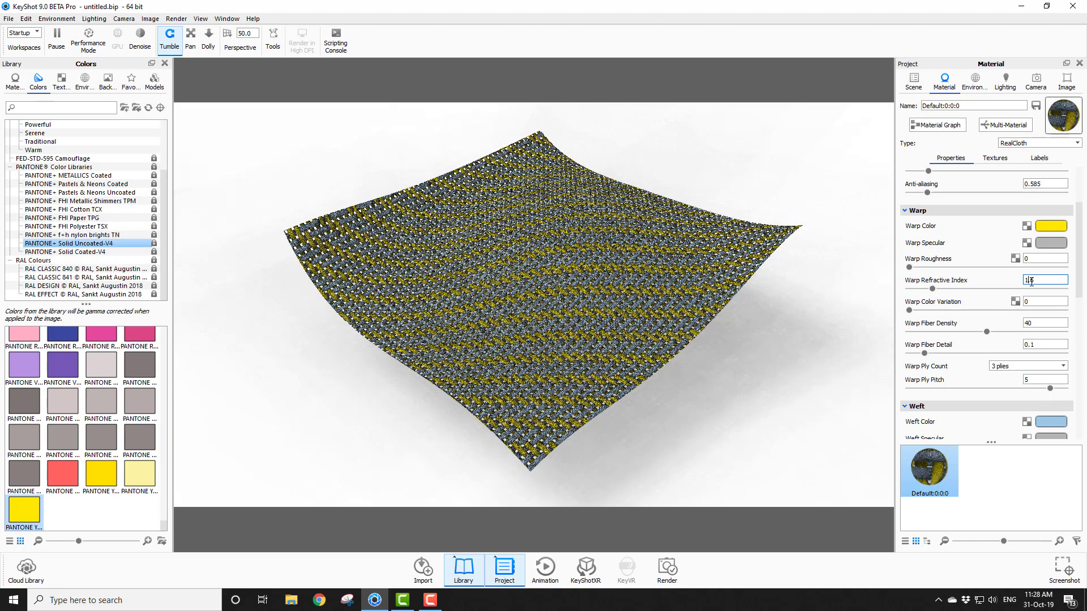
key("BackSpace")
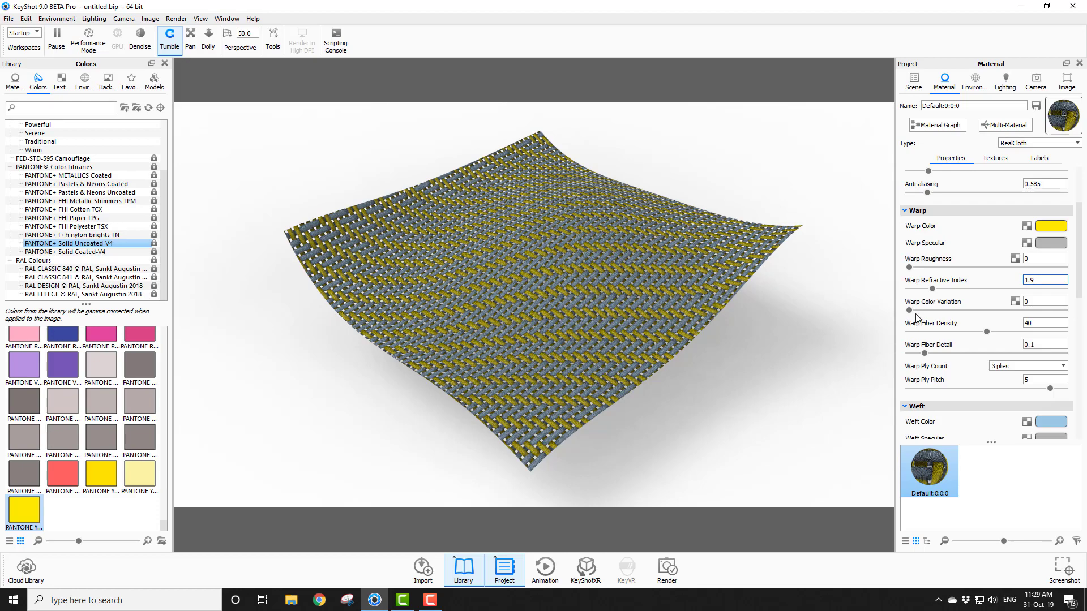
left_click_drag(909, 310, 930, 312)
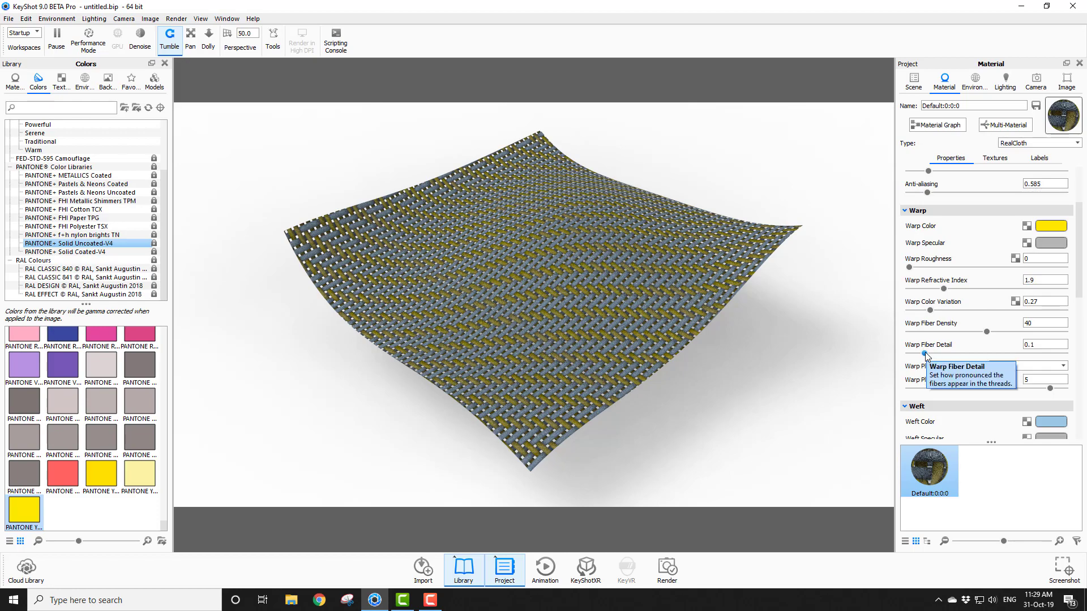
left_click_drag(925, 353, 974, 354)
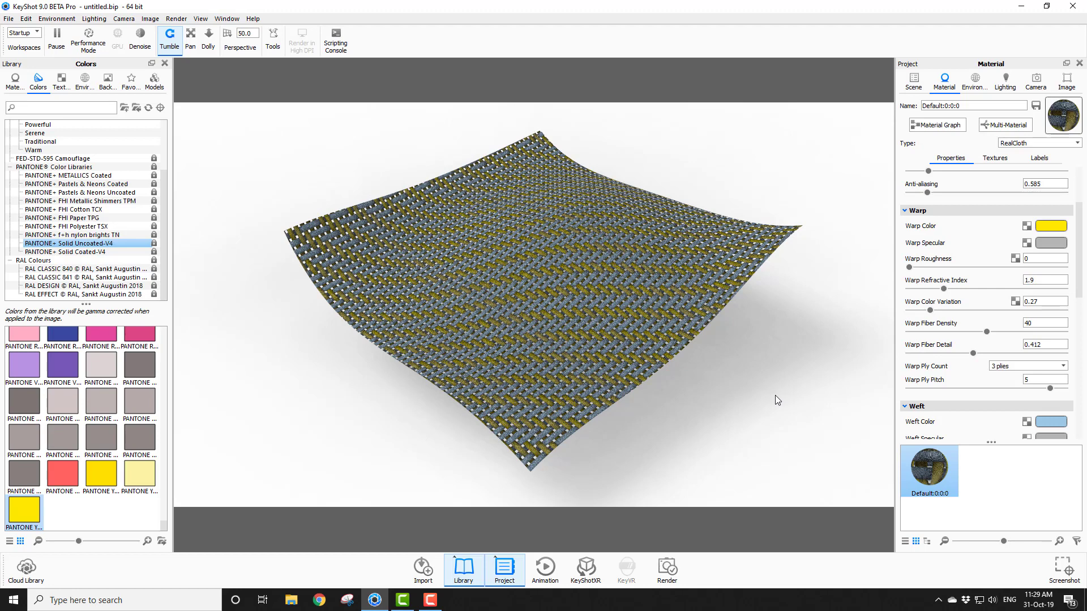
Step: Give the weft the dark blue PANTONE color and set its color variation to 0.27 and fiber detail to 0.442
left_click_drag(1083, 238, 1085, 306)
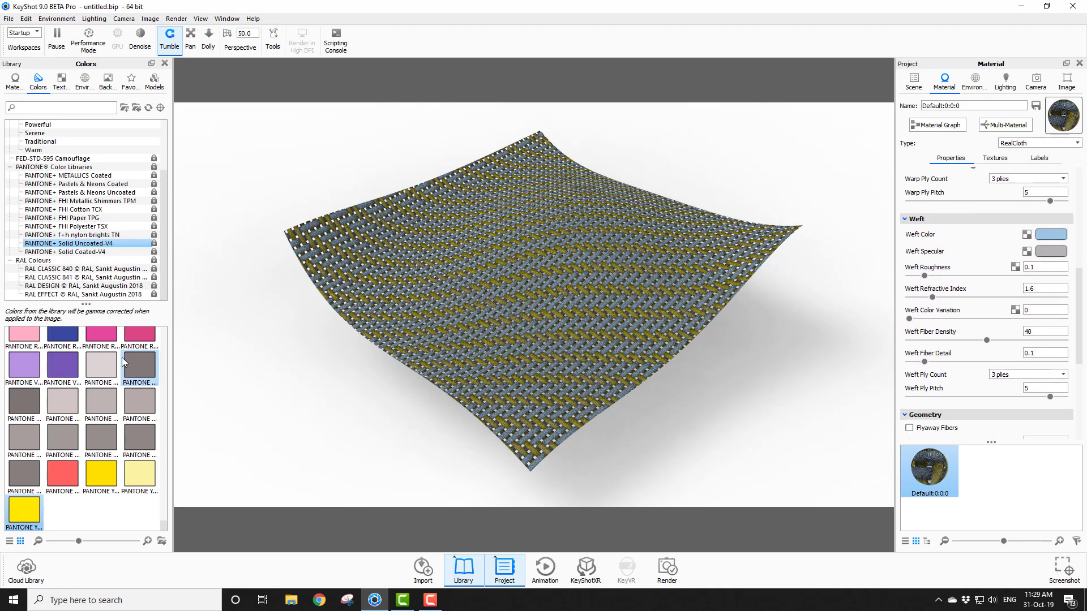
left_click_drag(69, 338, 1040, 232)
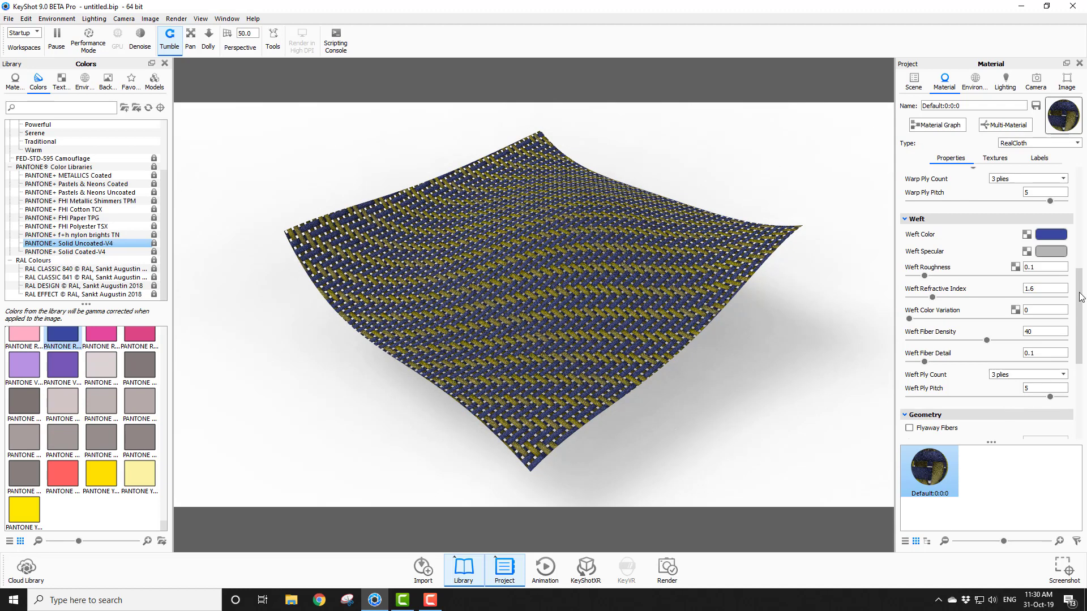
scroll(1081, 298, "up", 1)
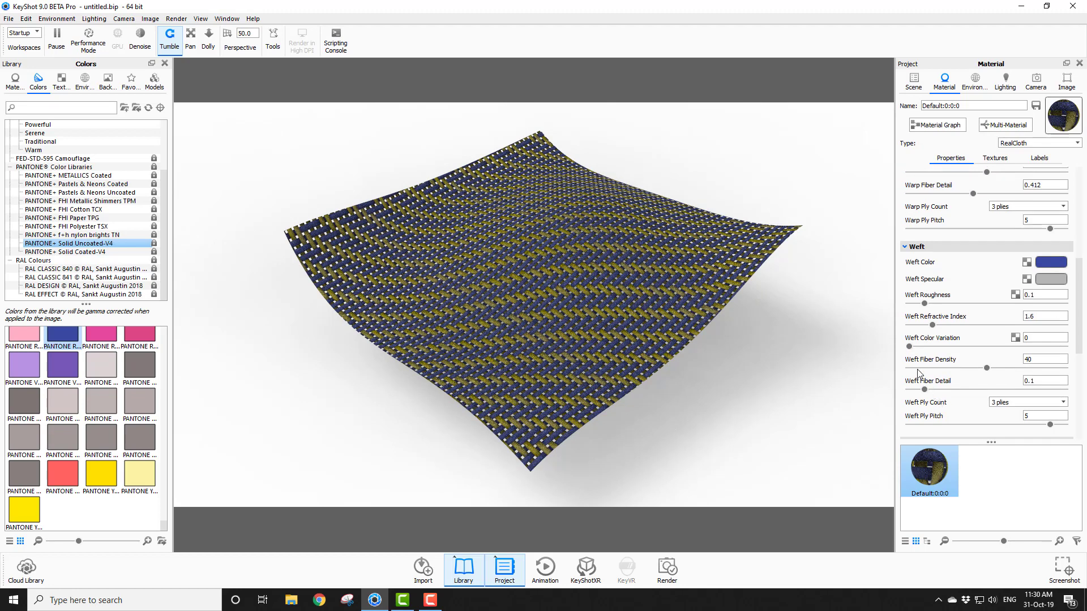
left_click_drag(911, 349, 930, 346)
scroll(930, 347, "down", 4)
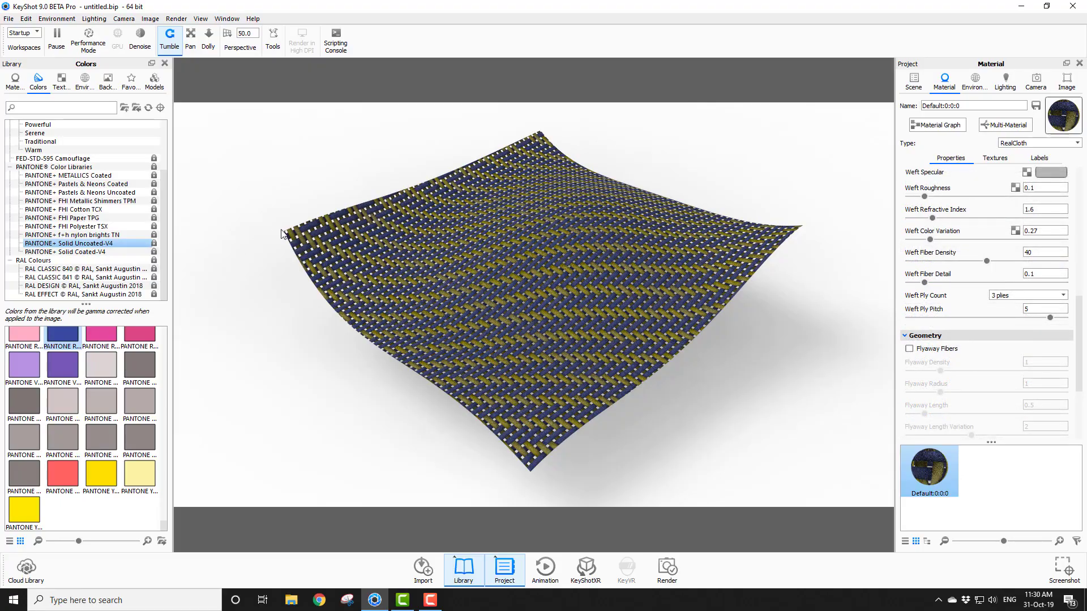
scroll(283, 229, "up", 5)
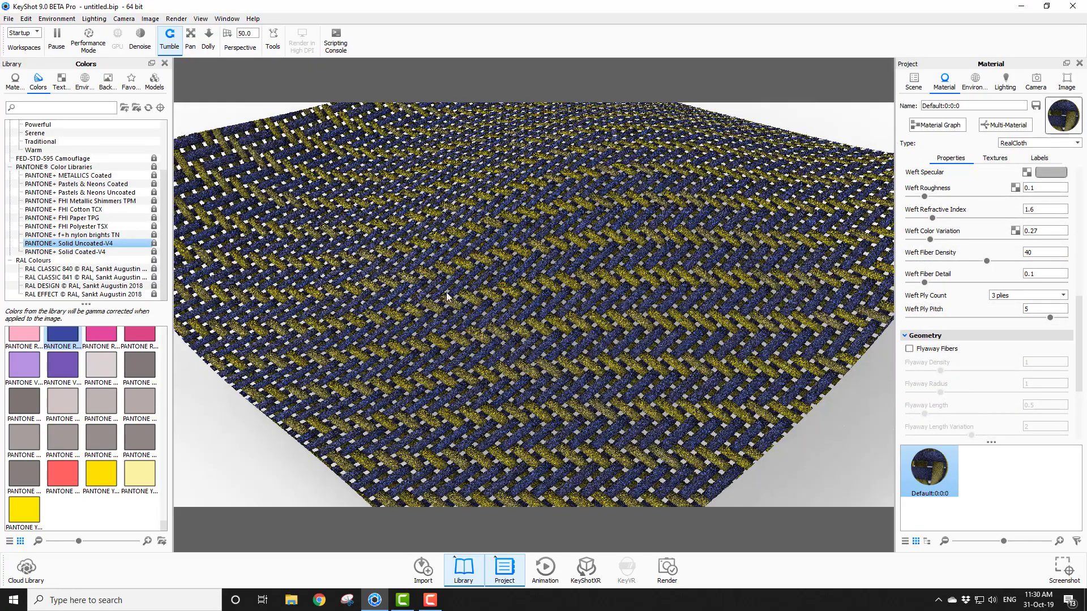
middle_click_drag(634, 317, 871, 367)
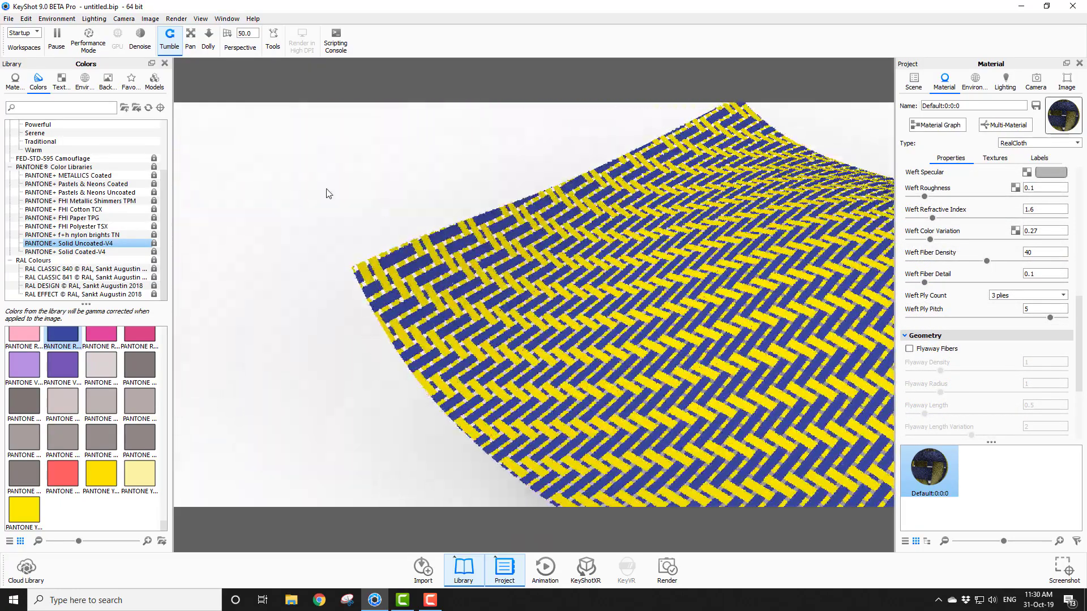
scroll(365, 262, "up", 2)
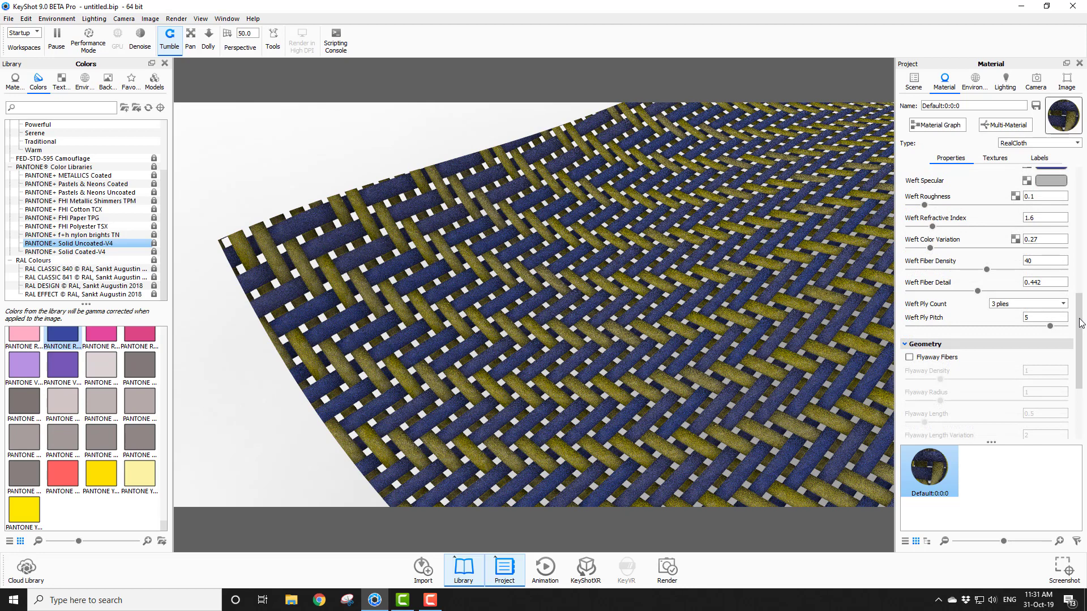
Step: Enable Flyaway Fibers for the RealCloth material and execute its geometry node
left_click_drag(1081, 323, 1079, 356)
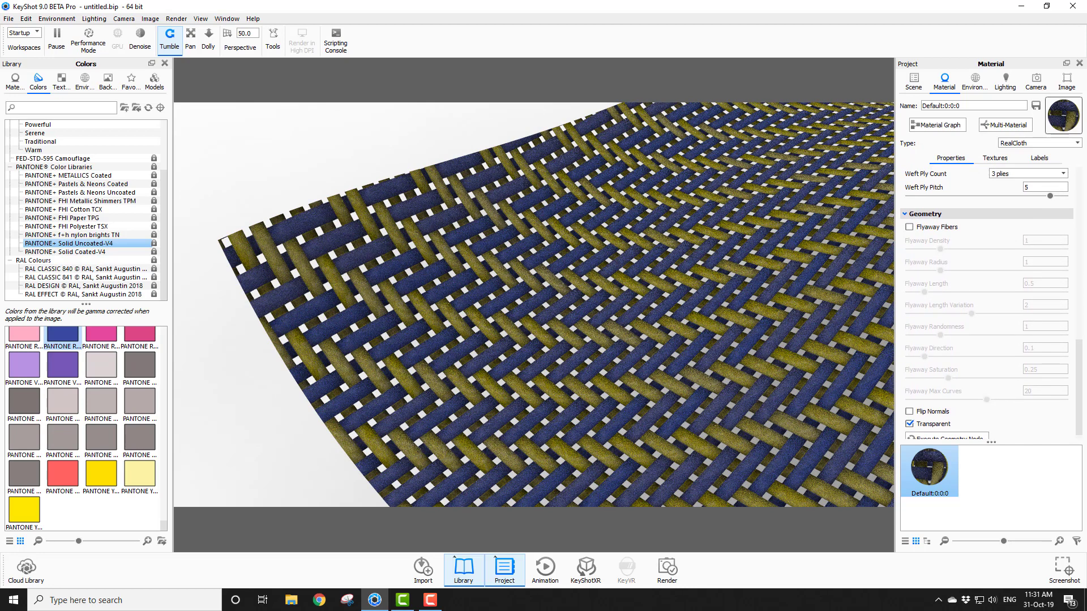
left_click(909, 228)
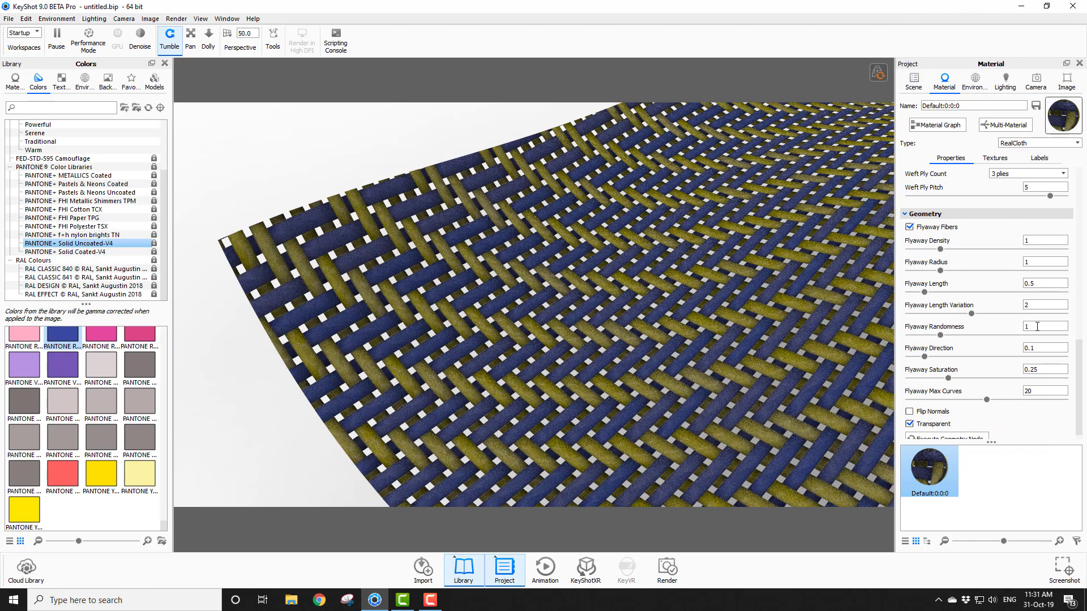
scroll(1080, 373, "down", 1)
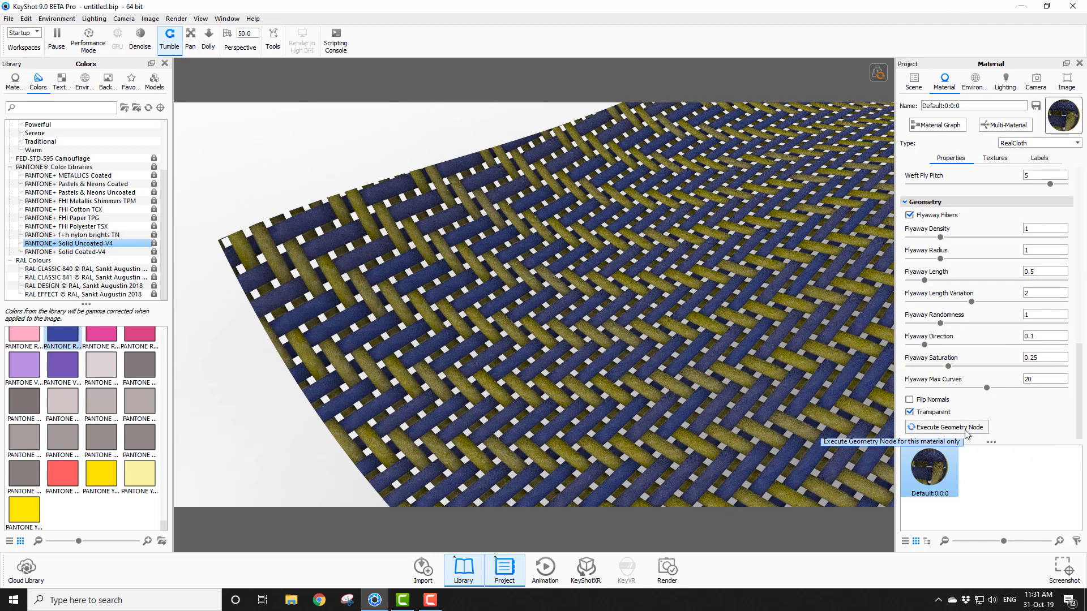
left_click(877, 73)
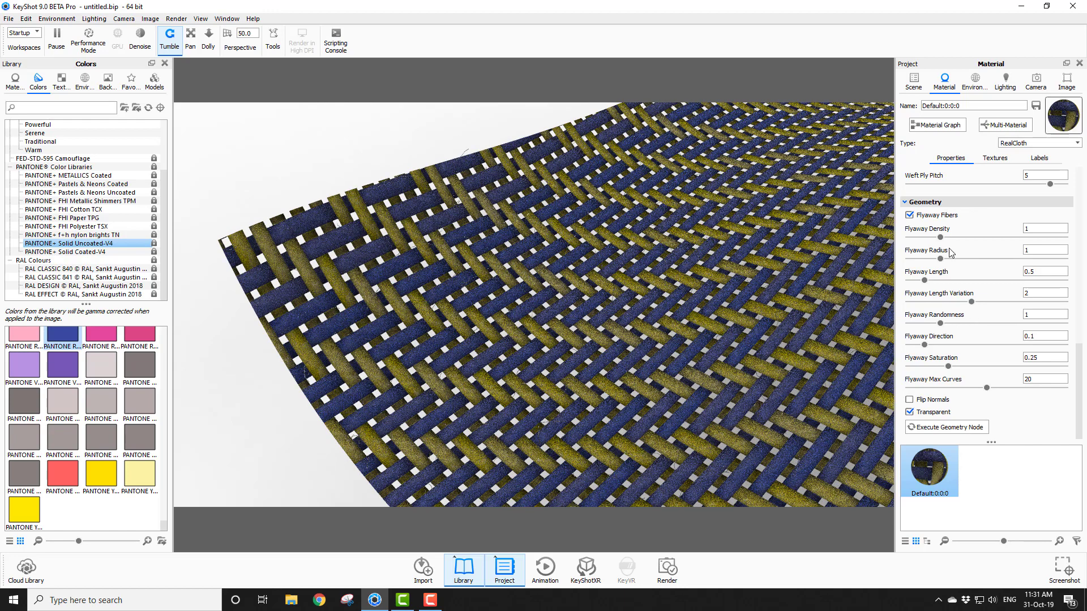
Step: Set the flyaway density to 3.685, radius to 1.17 and saturation to 0.54, and re-execute the geometry node
left_click_drag(940, 238, 1023, 239)
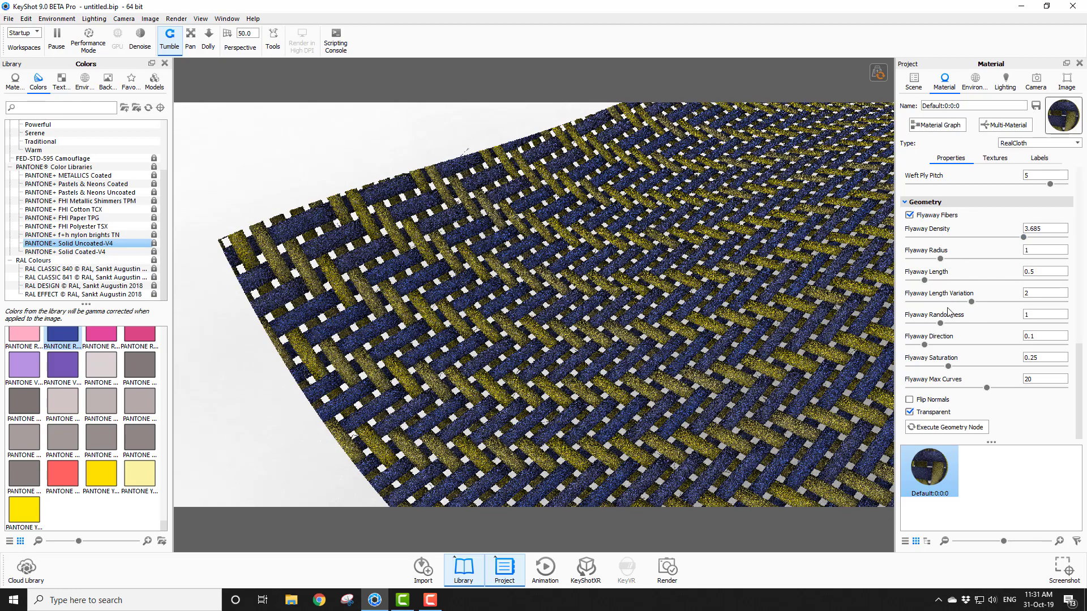
left_click_drag(940, 258, 946, 261)
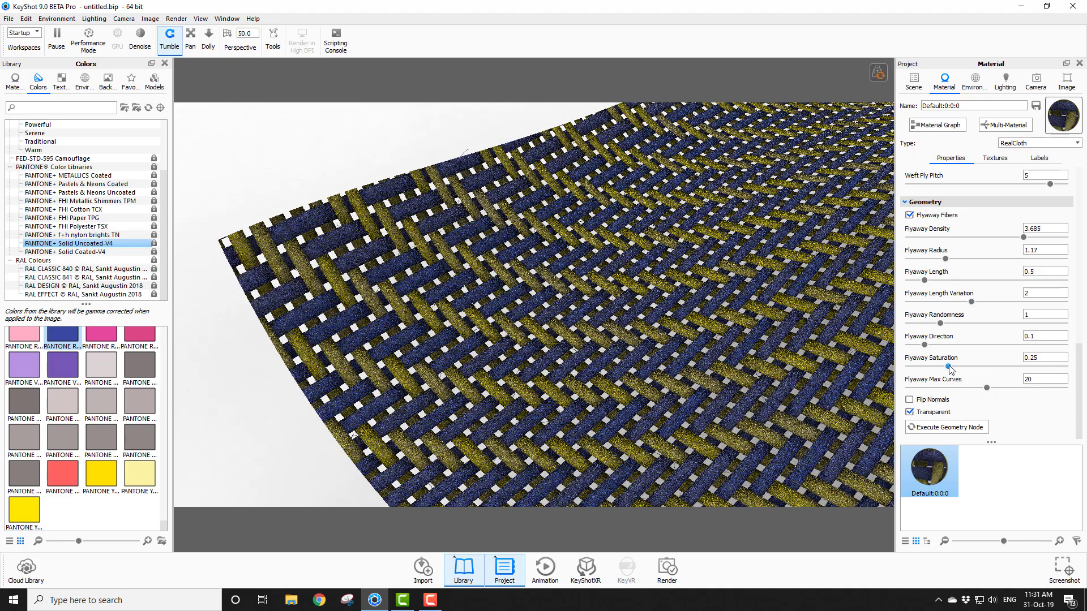
left_click_drag(949, 367, 992, 369)
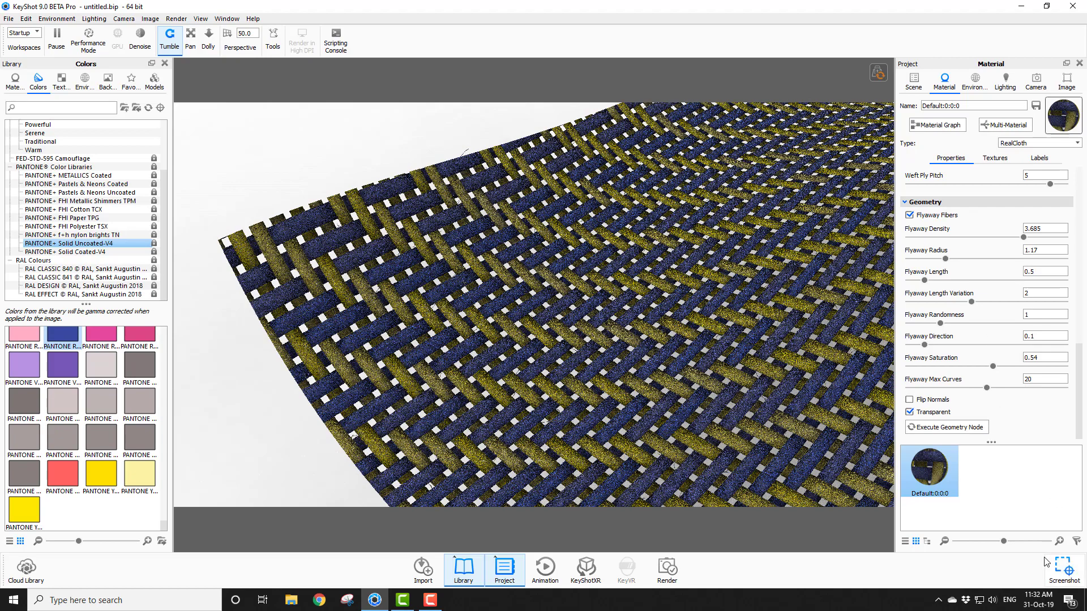
left_click(953, 432)
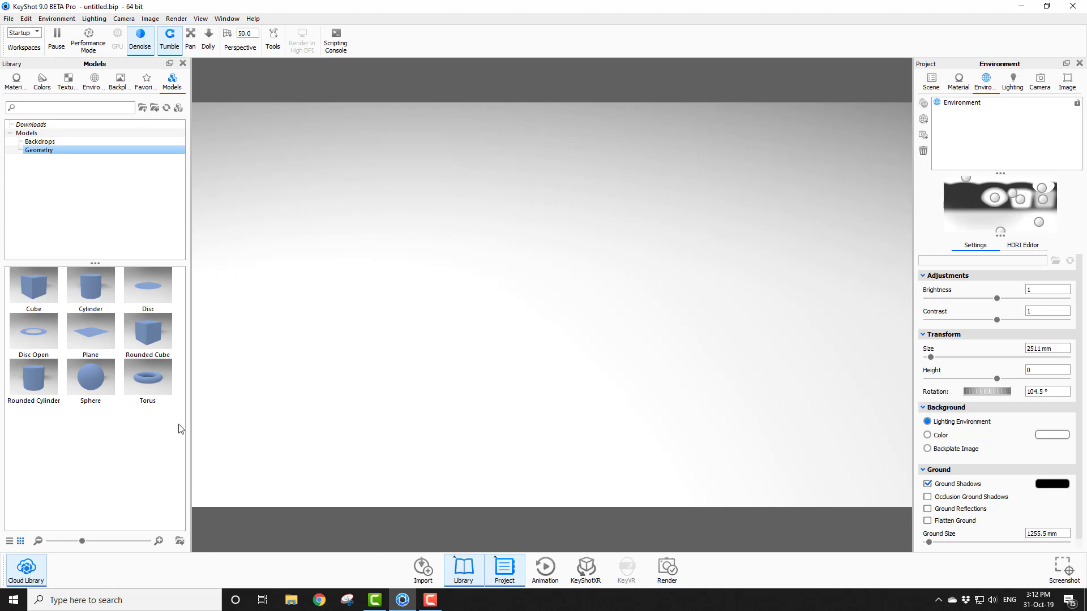
Step: Open the Cloud Library and download the Bialetti MOKA Coffee Machine model
left_click(35, 572)
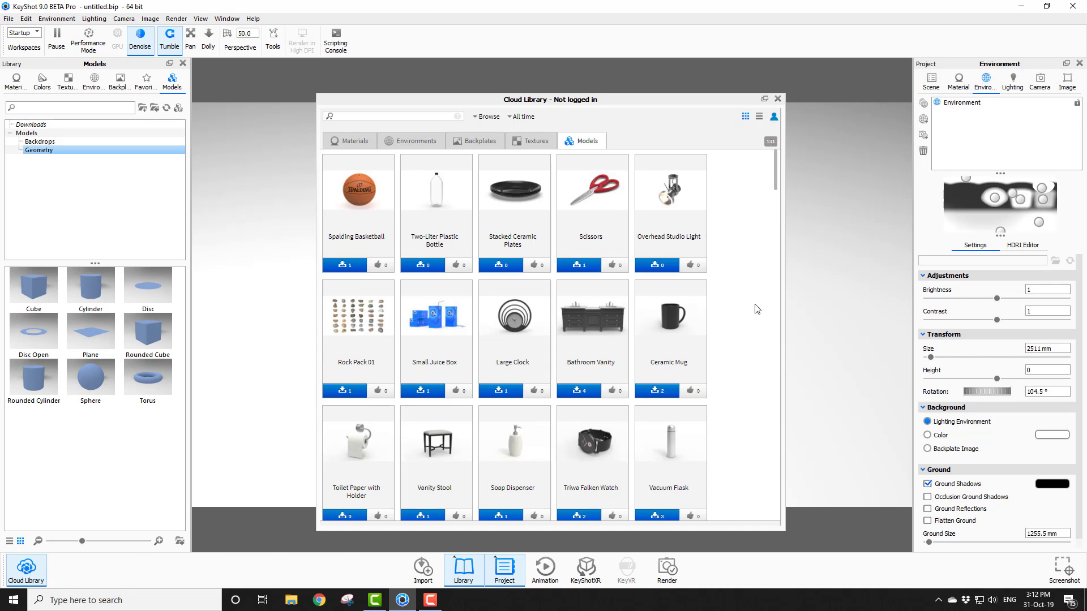
scroll(756, 309, "down", 5)
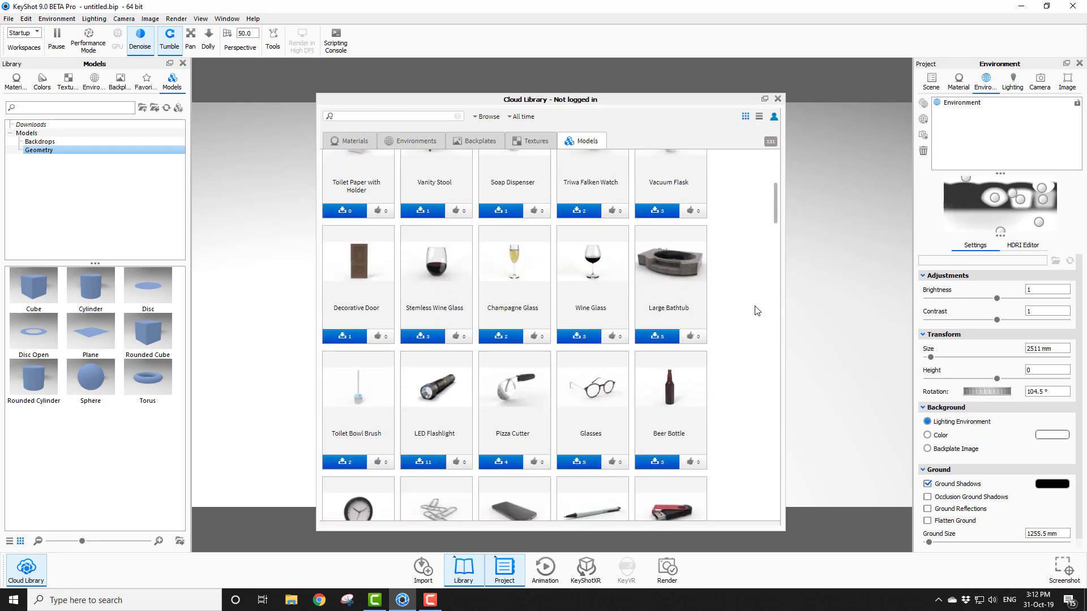
scroll(757, 310, "down", 4)
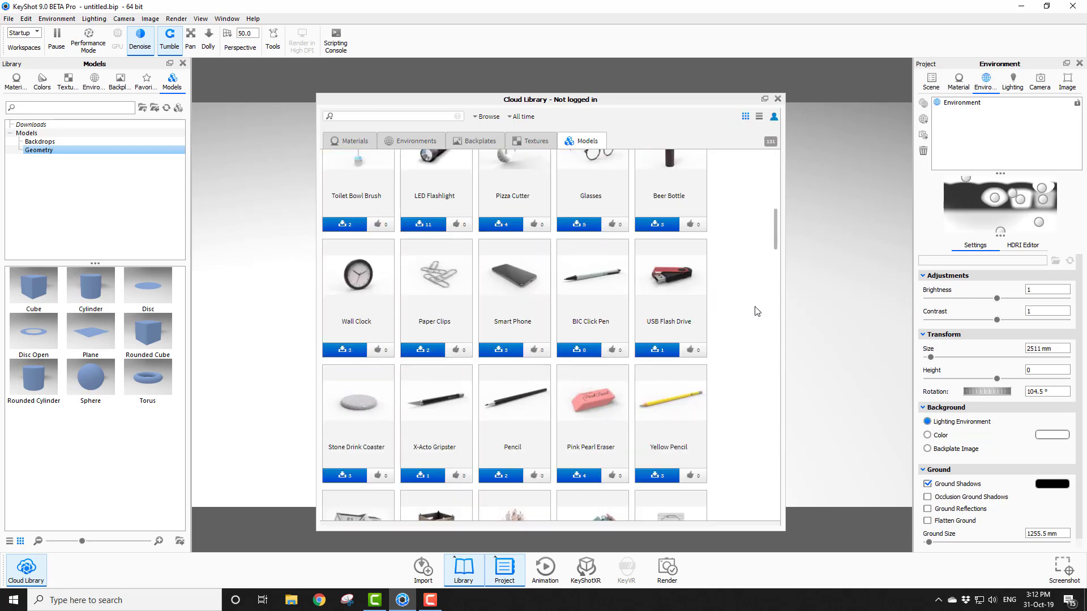
scroll(757, 311, "down", 5)
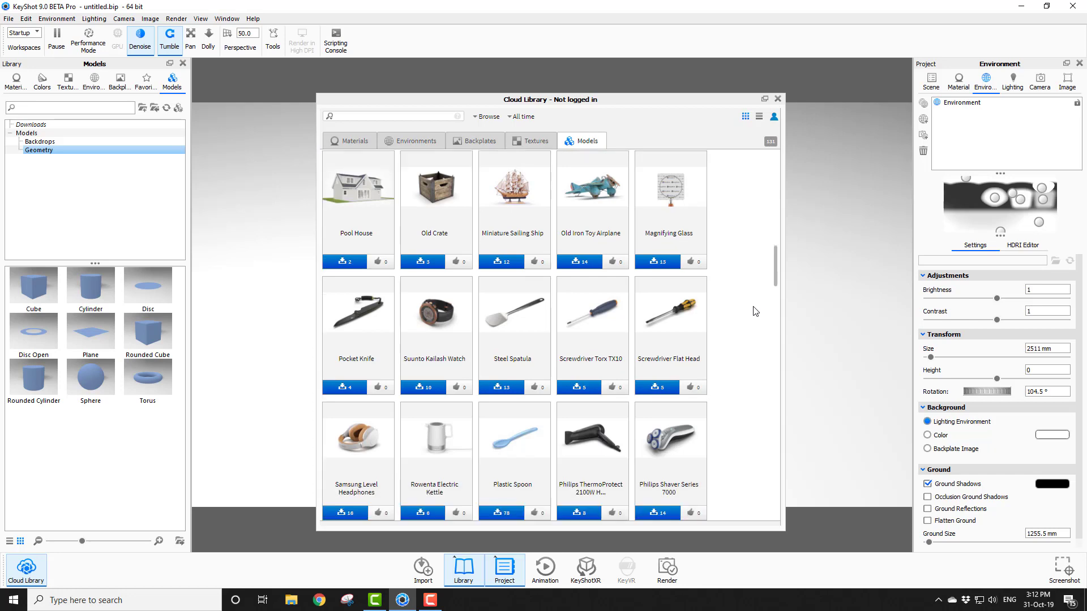
scroll(753, 312, "down", 5)
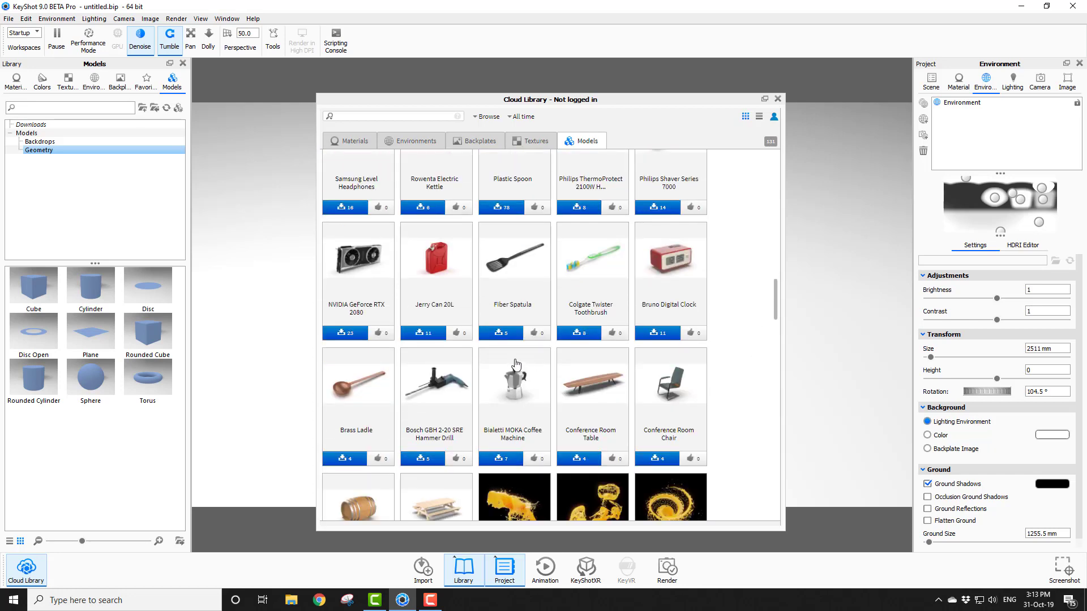
left_click(500, 460)
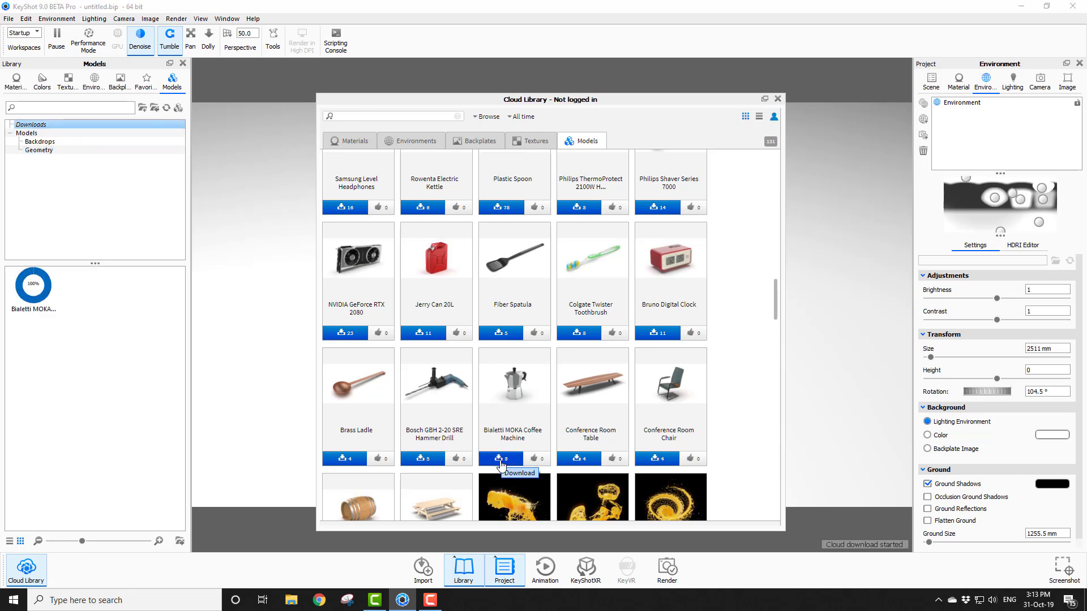
Step: Download the Pastry 02 model and close the Cloud Library
scroll(634, 419, "down", 5)
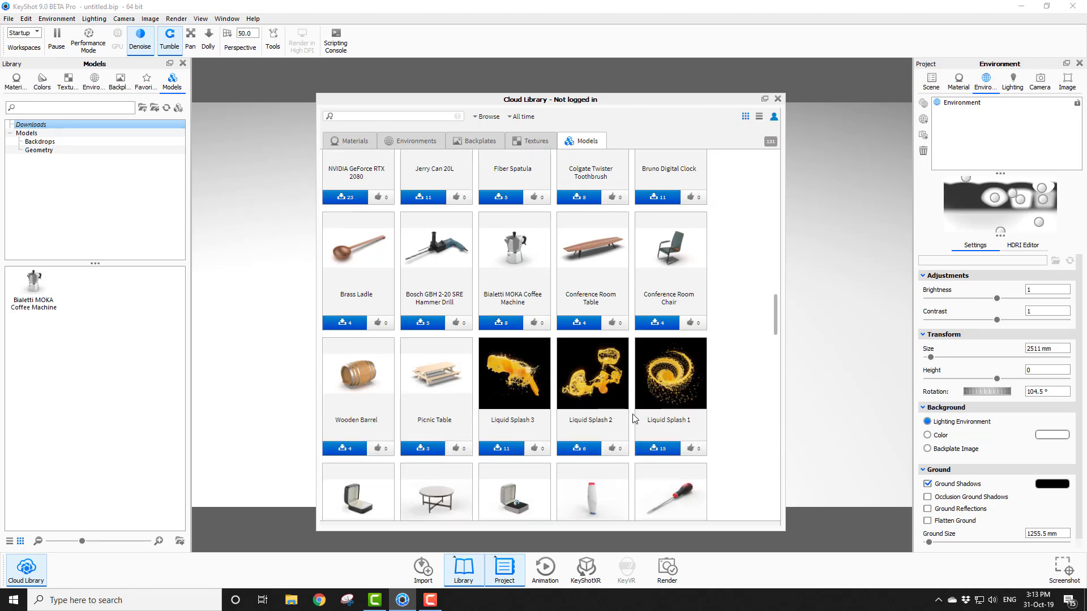
scroll(634, 419, "down", 3)
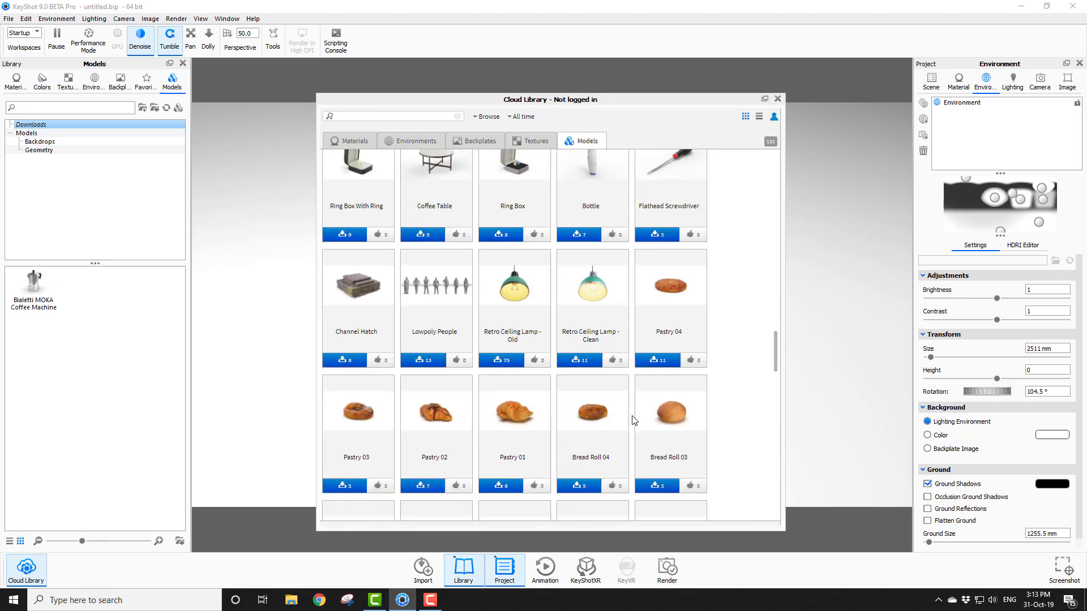
left_click(428, 489)
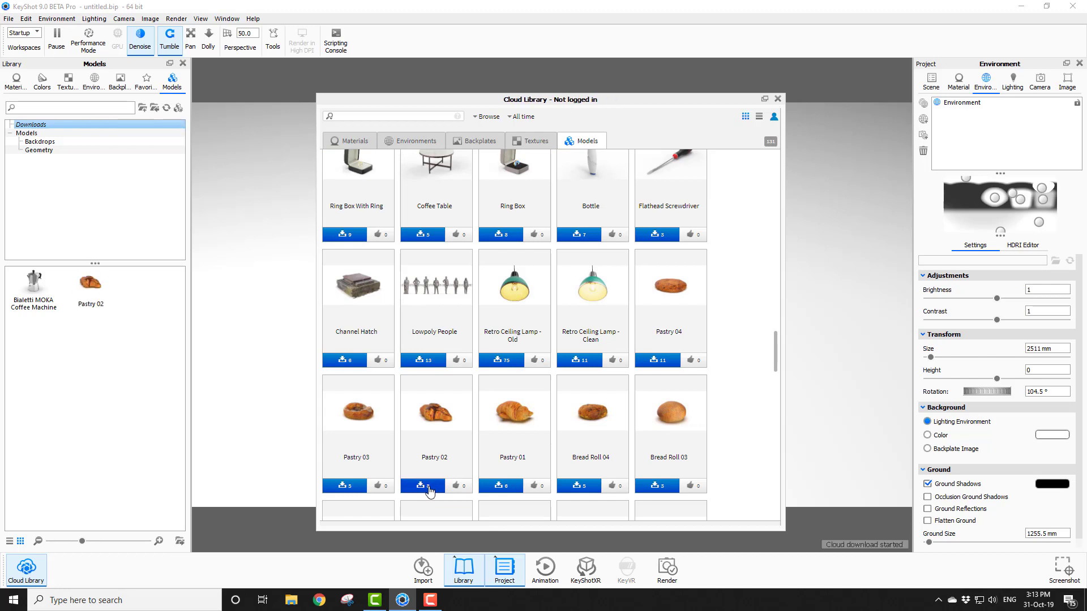
left_click(778, 99)
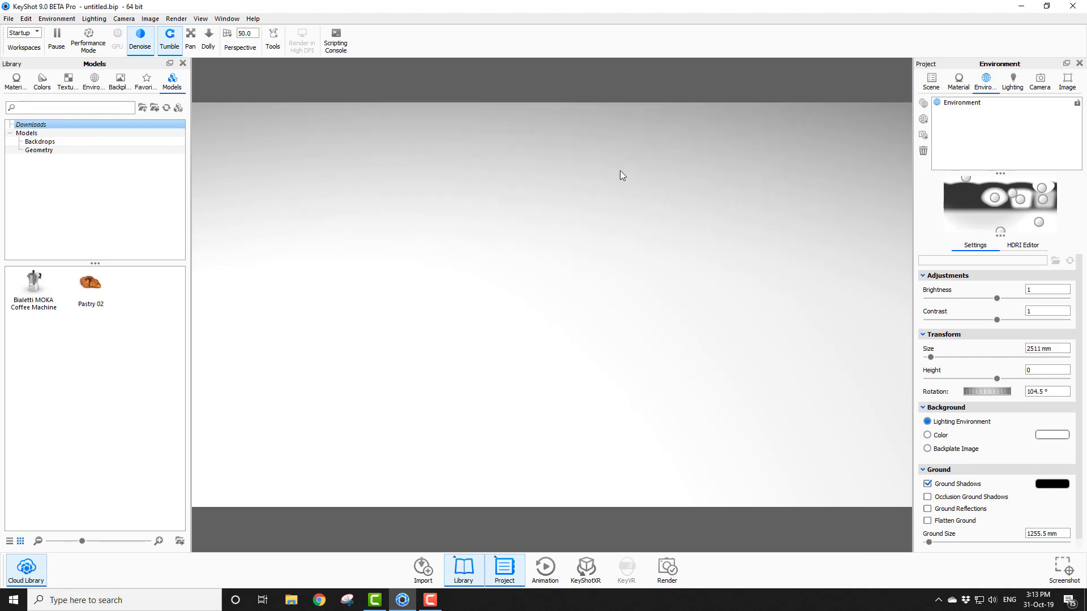
Step: Add the downloaded Bialetti MOKA Coffee Machine to the scene, shift it along its green axis toward its handle and accept the placement
left_click_drag(35, 286, 526, 317)
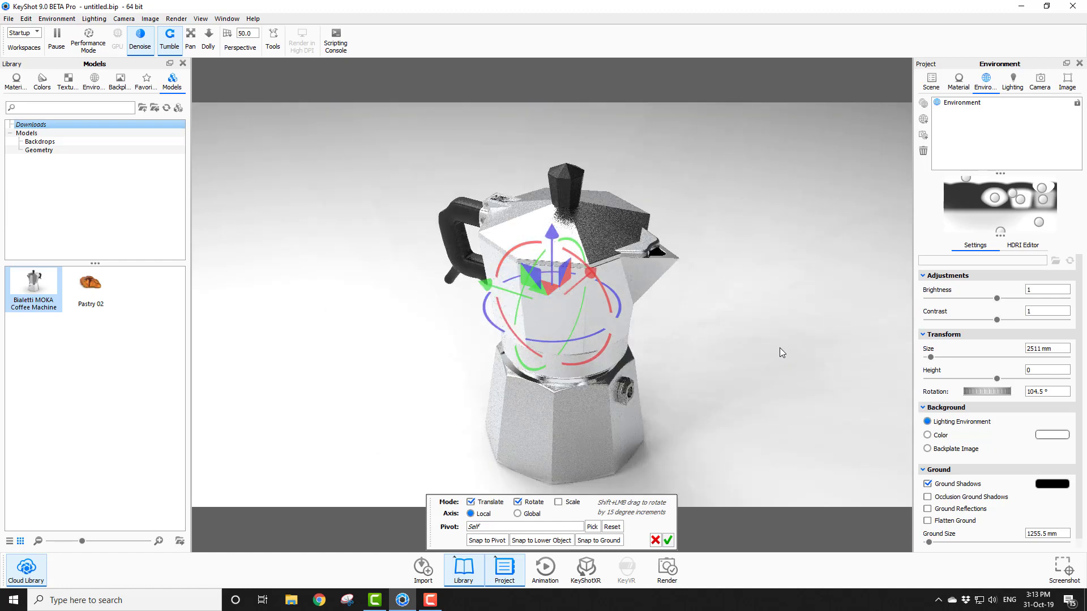
left_click_drag(485, 288, 433, 271)
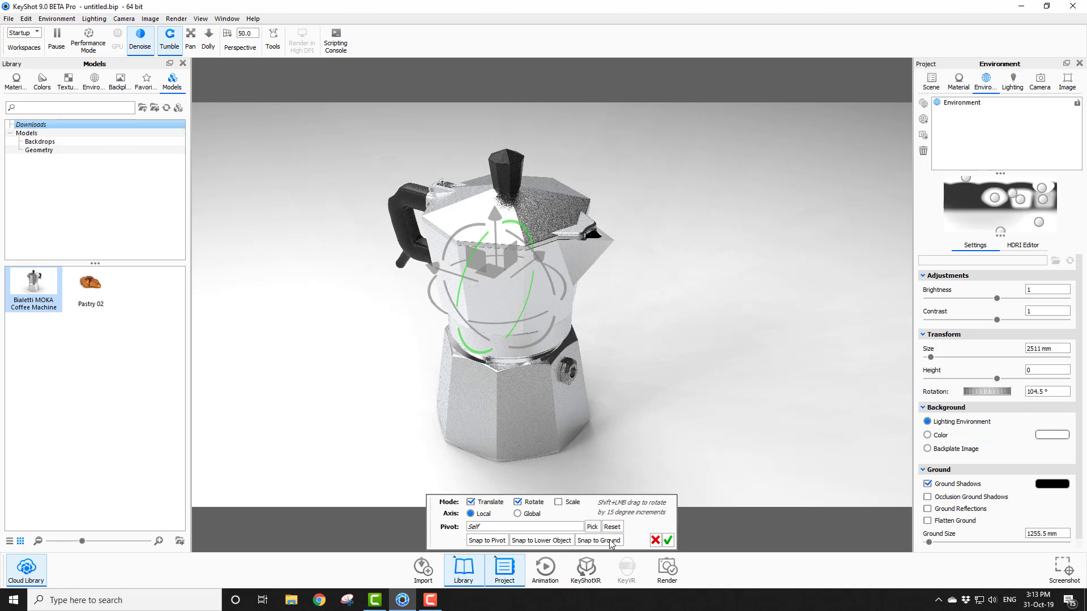
left_click(668, 540)
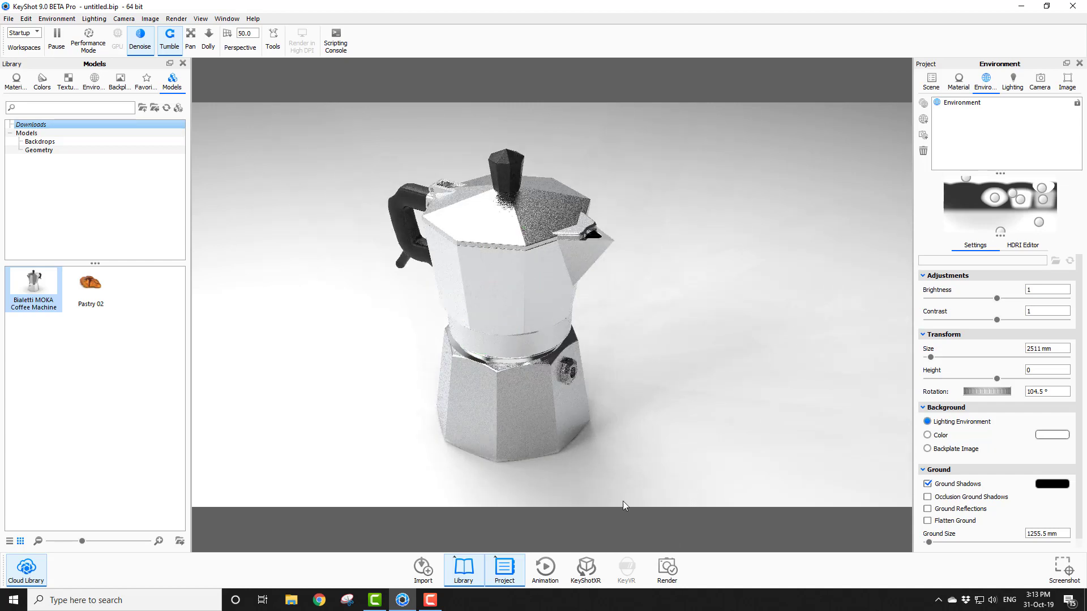
mouse_move(637, 430)
left_mouse_down()
mouse_move(634, 418)
mouse_move(384, 403)
mouse_move(641, 422)
left_mouse_up()
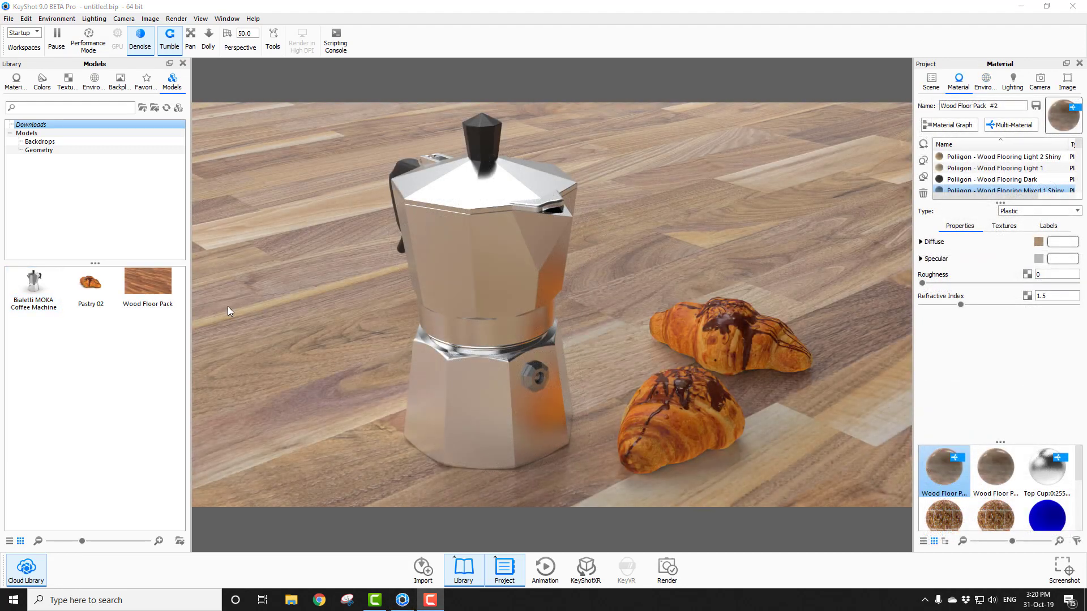
Step: Try the Poliigon Wood Flooring Light 2 Shiny, Light 1 and Dark variants of the Wood Floor Pack multi-material on the floor
left_click(158, 288)
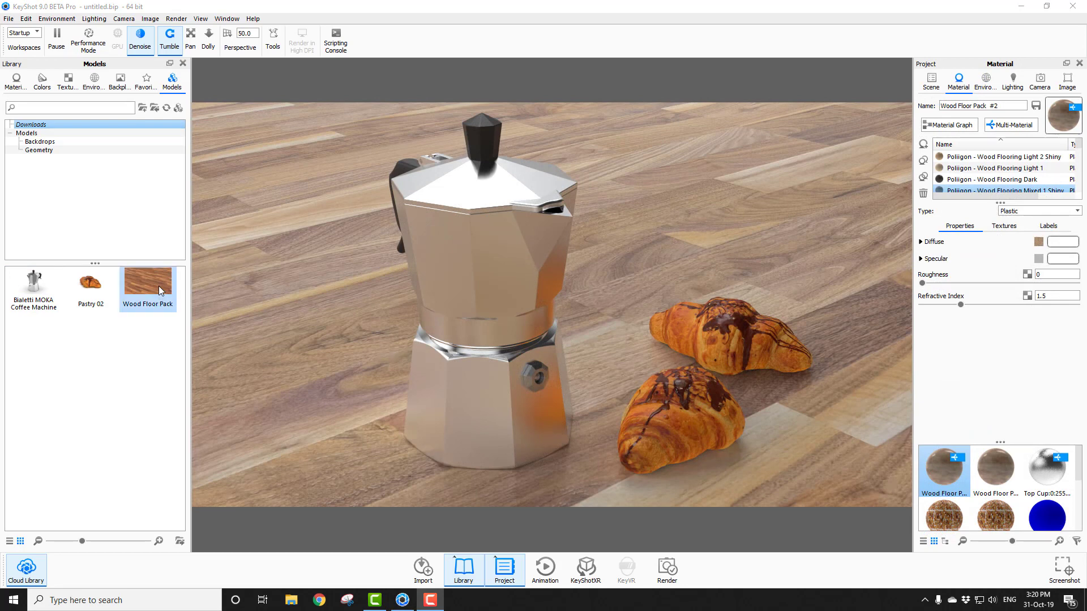
left_click(958, 158)
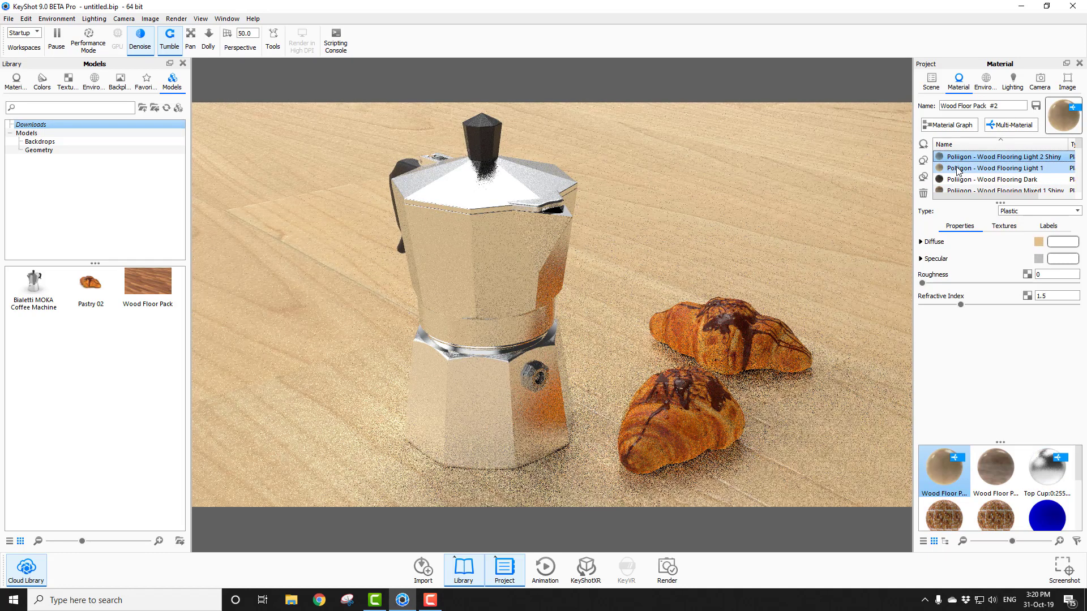
left_click(958, 170)
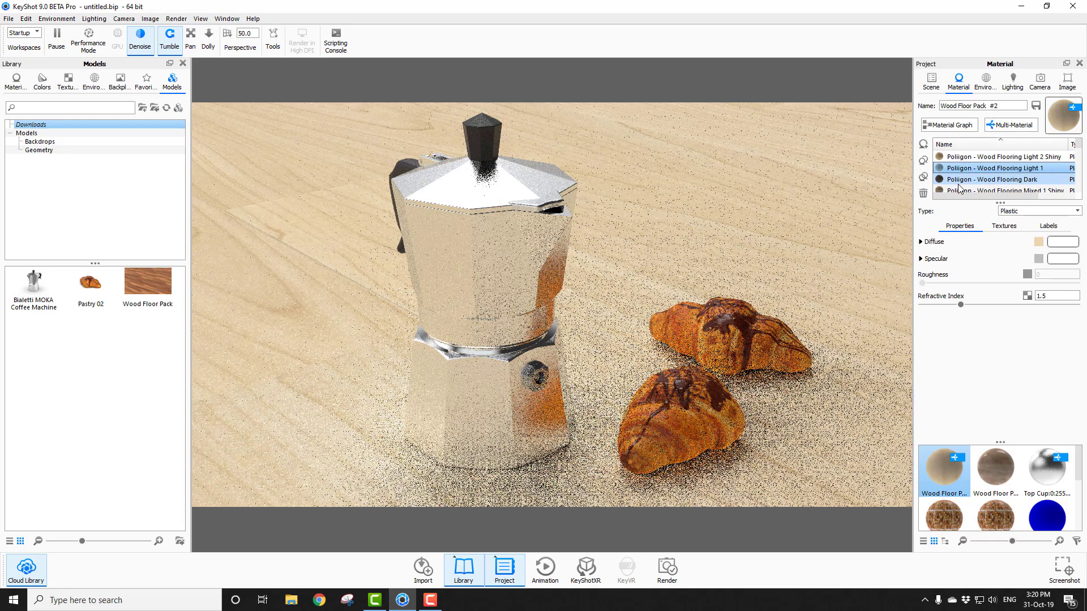
left_click(959, 181)
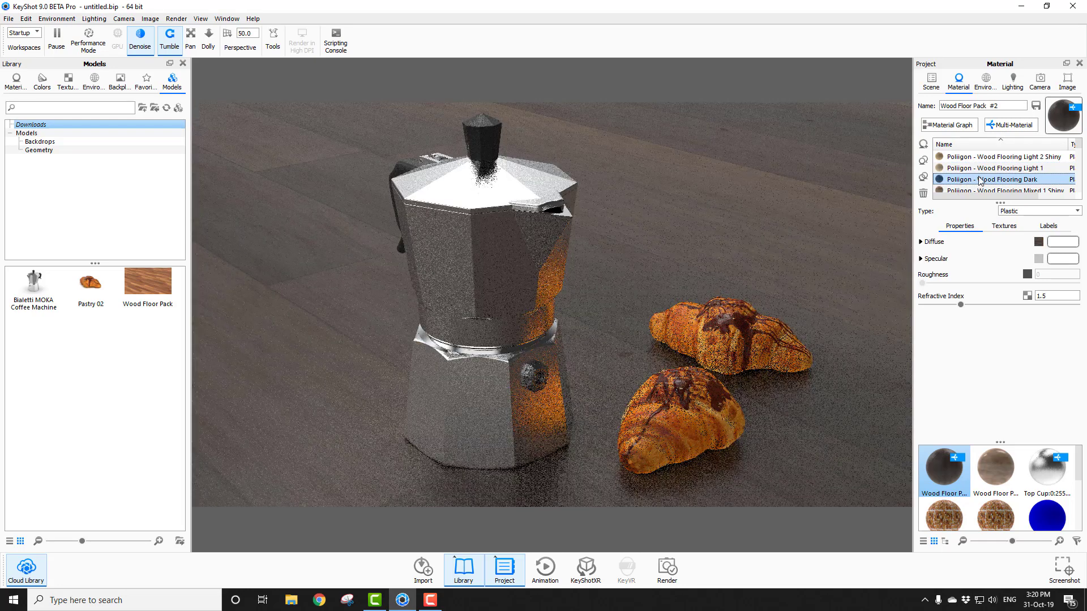
Step: Try the Poliigon Wood Flooring Mixed 2 Shiny and Light 1 Shiny variants on the floor
scroll(979, 177, "down", 2)
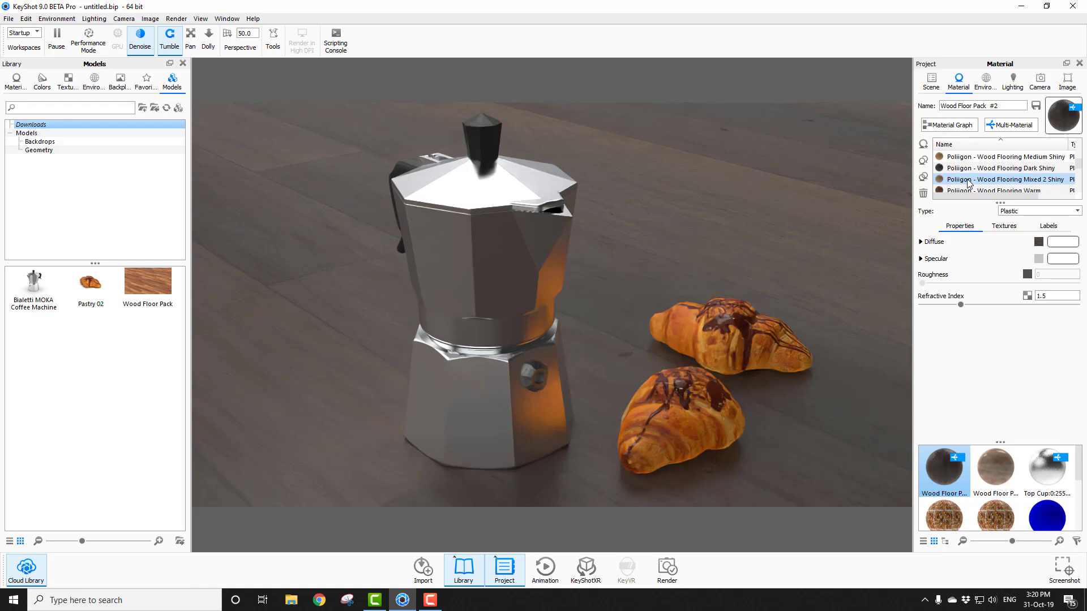
left_click(967, 181)
scroll(1010, 179, "down", 1)
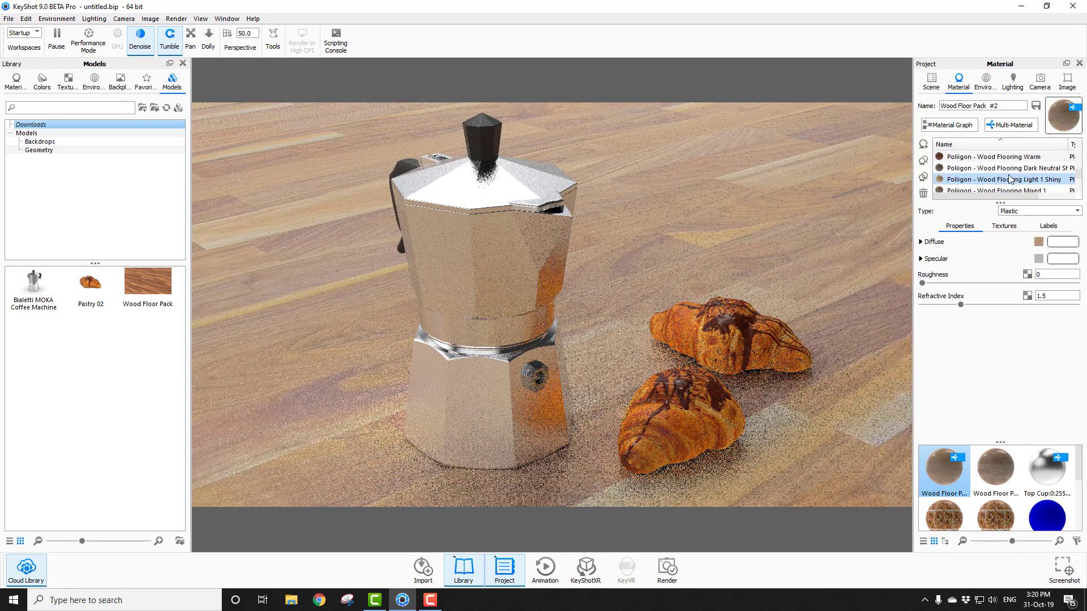
left_click(1011, 179)
Step: Try the Poliigon Wood Flooring Warm Shiny variant and switch the floor to Poliigon Wood Flooring Light 2
scroll(1010, 170, "down", 1)
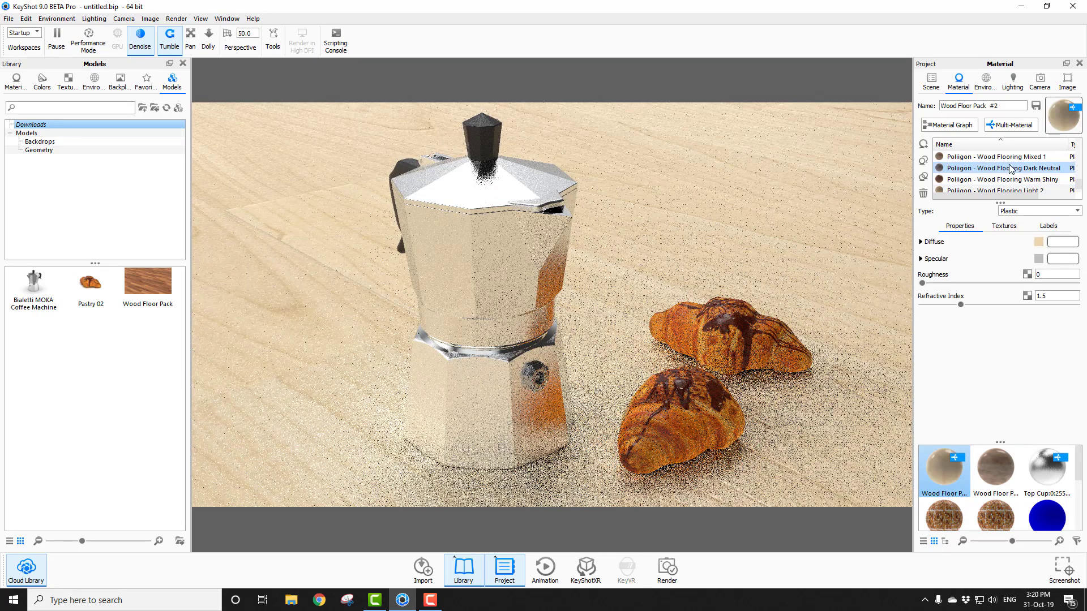
left_click(965, 180)
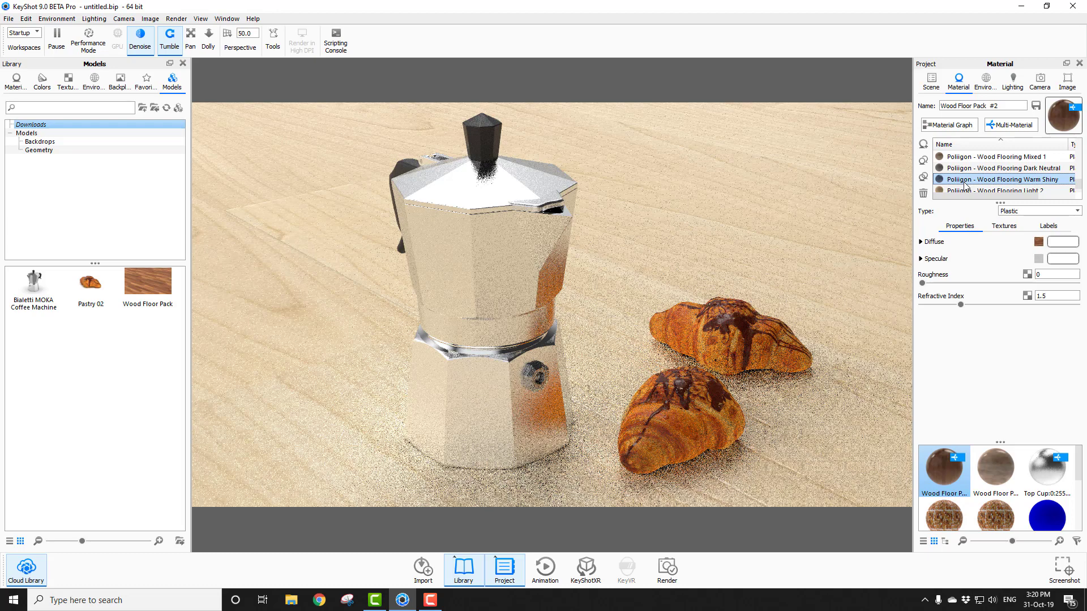
scroll(962, 181, "down", 1)
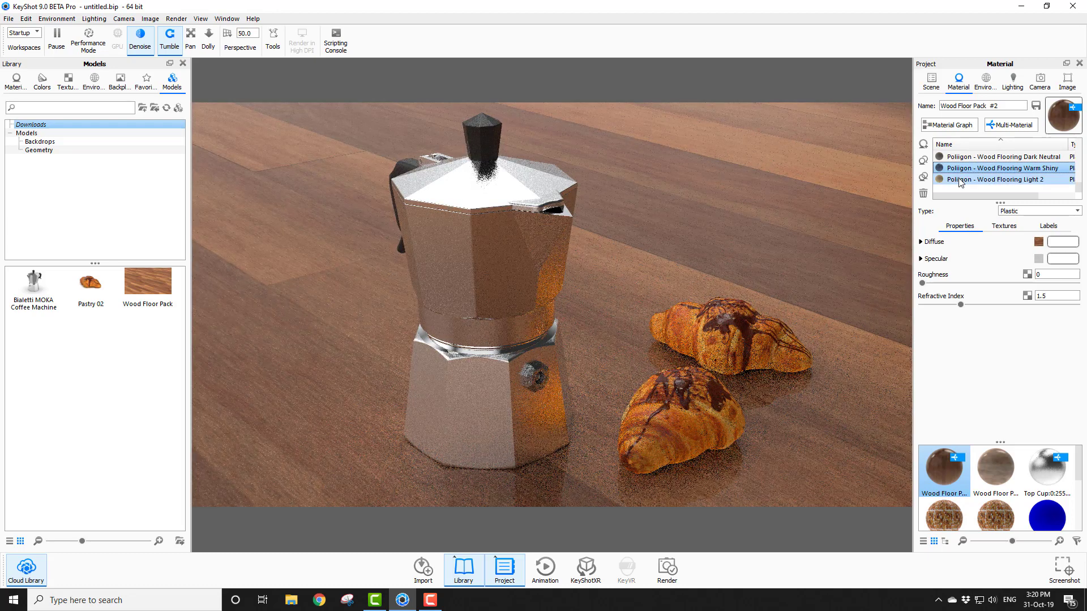
left_click(959, 180)
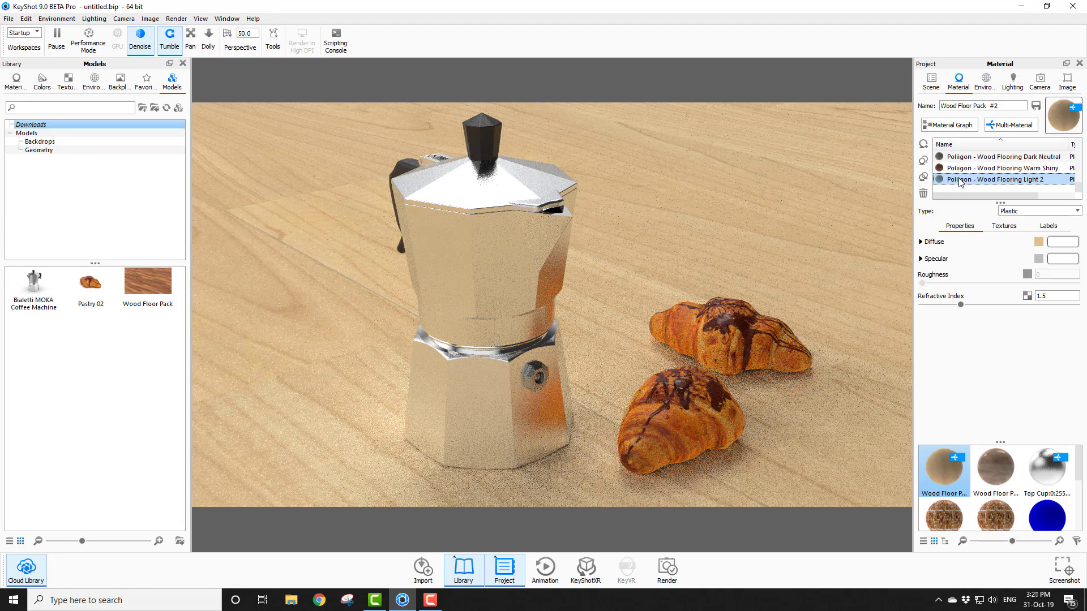